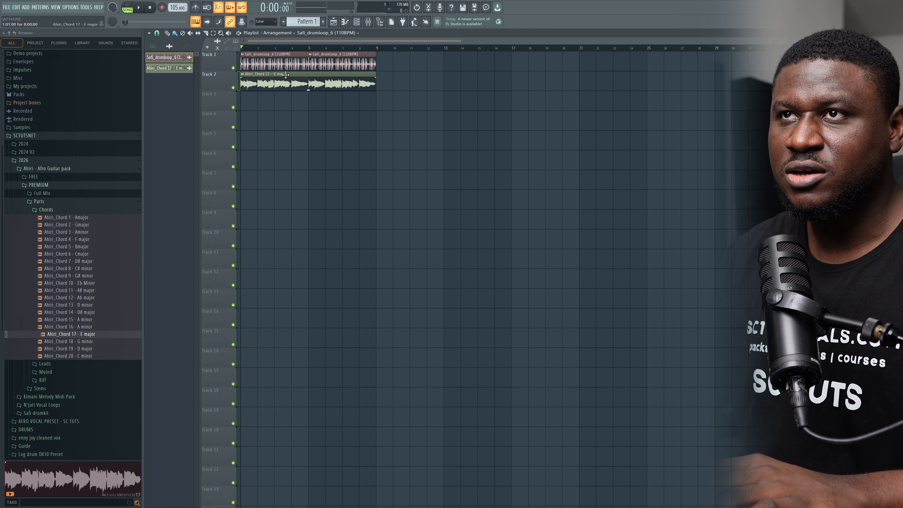
- Add the "Ahiri 17 - E major - Dry_LEAD" stem at the start of Track 3 and the matching Dry_RIFF stem on Track 4
{"action": "left_click", "coordinate": [39, 388]}
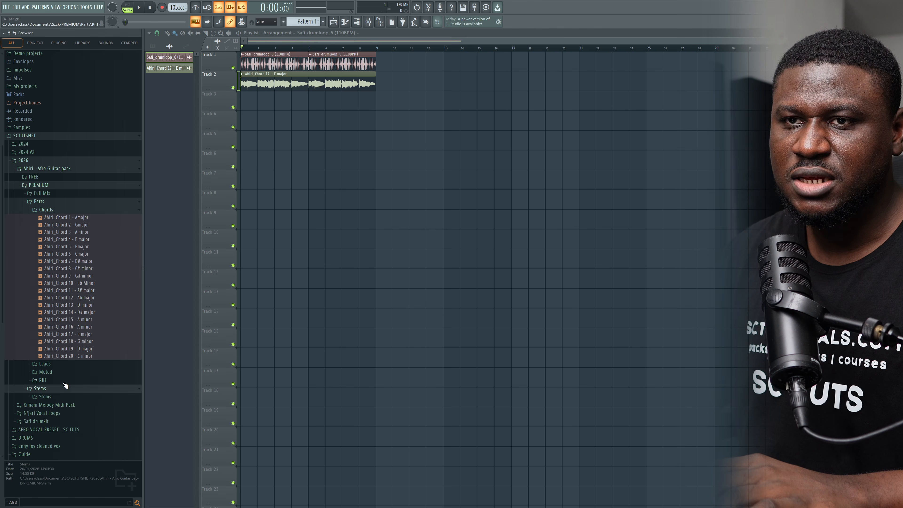
{"action": "left_click", "coordinate": [46, 315]}
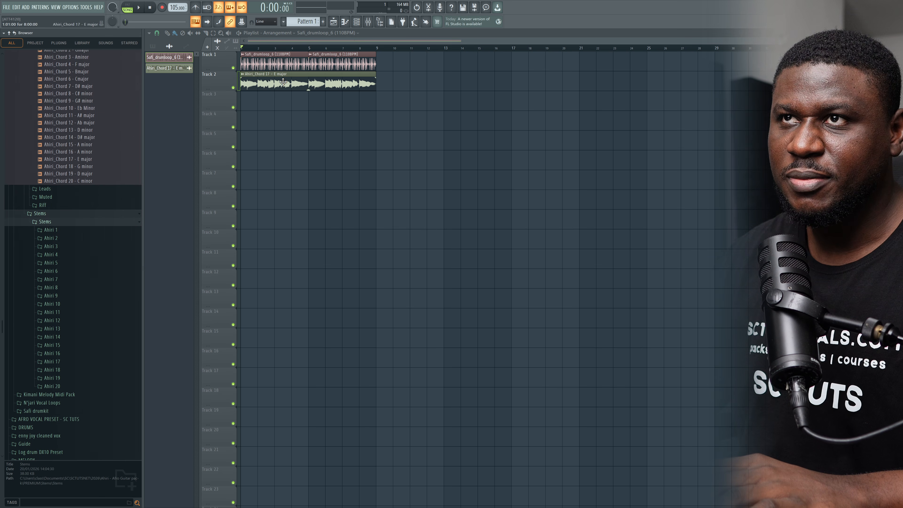
{"action": "left_click", "coordinate": [65, 363]}
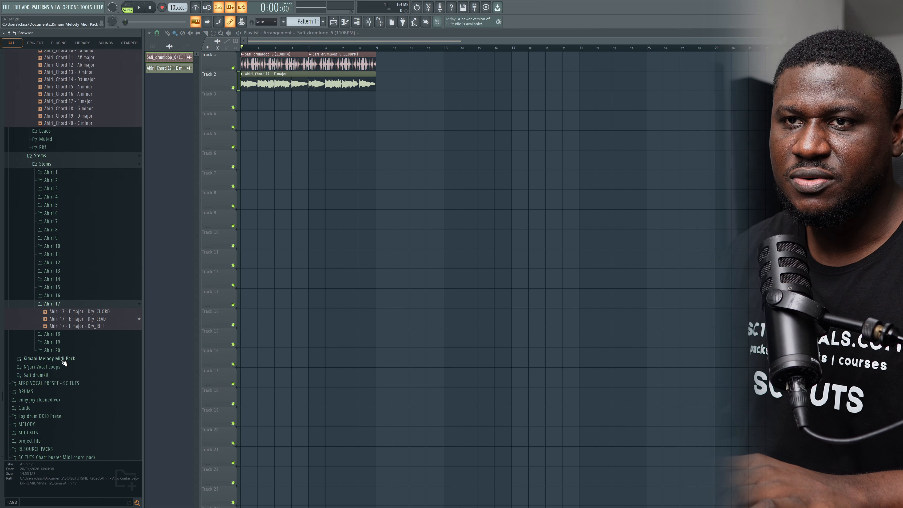
{"action": "left_click", "coordinate": [82, 290]}
{"action": "left_click", "coordinate": [82, 291]}
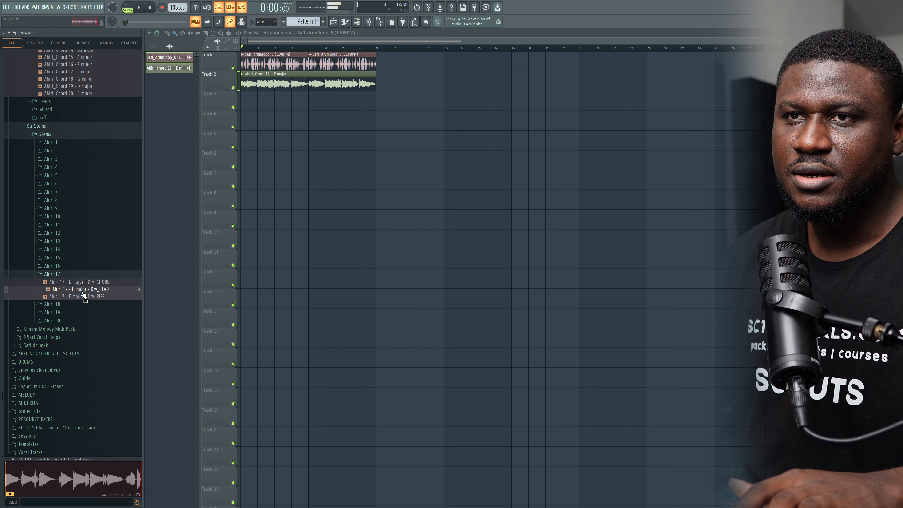
{"action": "left_click_drag", "start_coordinate": [83, 289], "coordinate": [242, 103]}
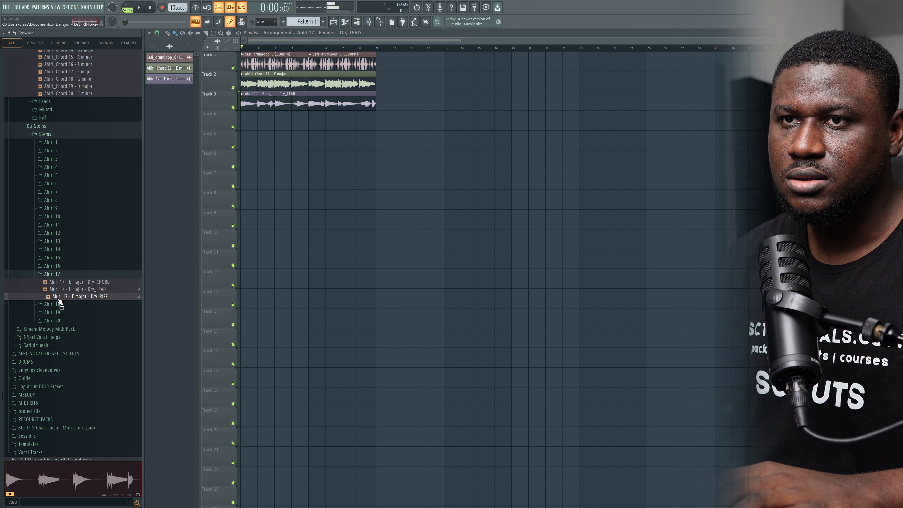
{"action": "left_click_drag", "start_coordinate": [235, 187], "coordinate": [291, 123]}
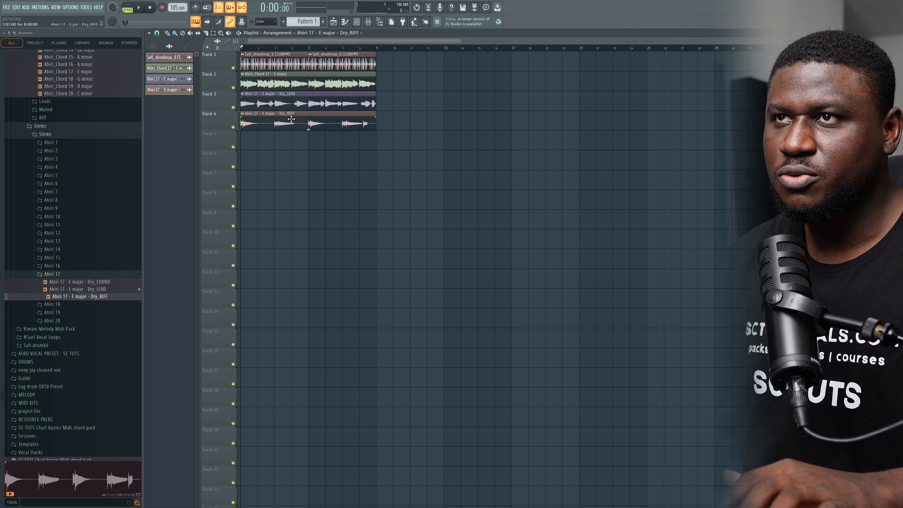
- Play back the arrangement and inspect the channel settings of the Dry_LEAD and Dry_RIFF audio clips
{"action": "double_click", "coordinate": [321, 118]}
{"action": "left_click", "coordinate": [163, 79]}
{"action": "key", "text": "space"}
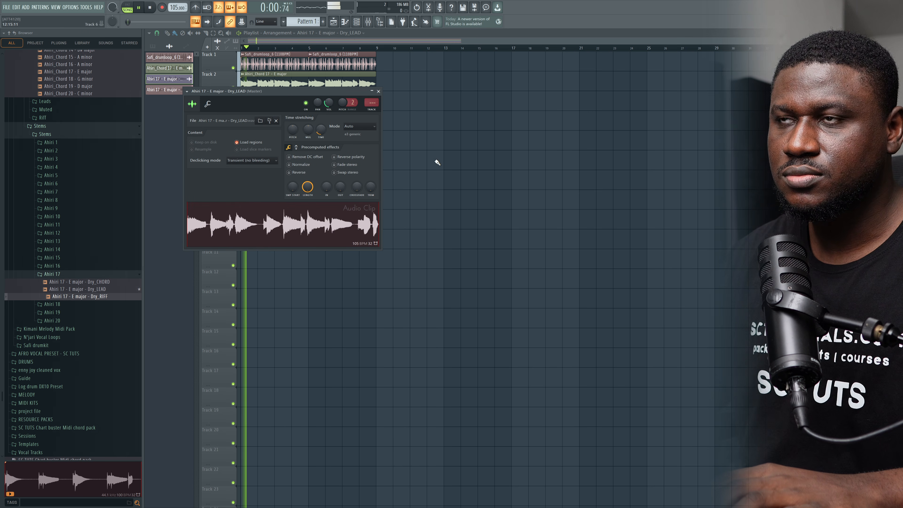
{"action": "key", "text": "Escape"}
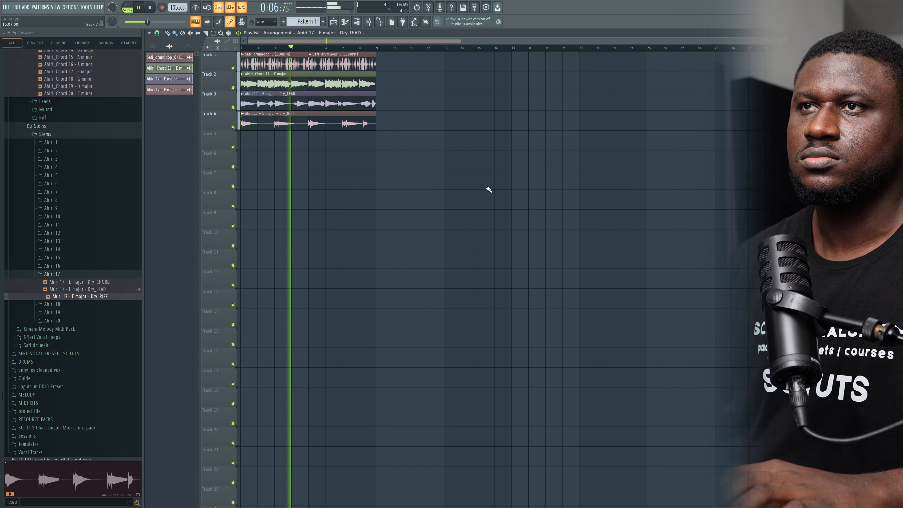
{"action": "double_click", "coordinate": [323, 120]}
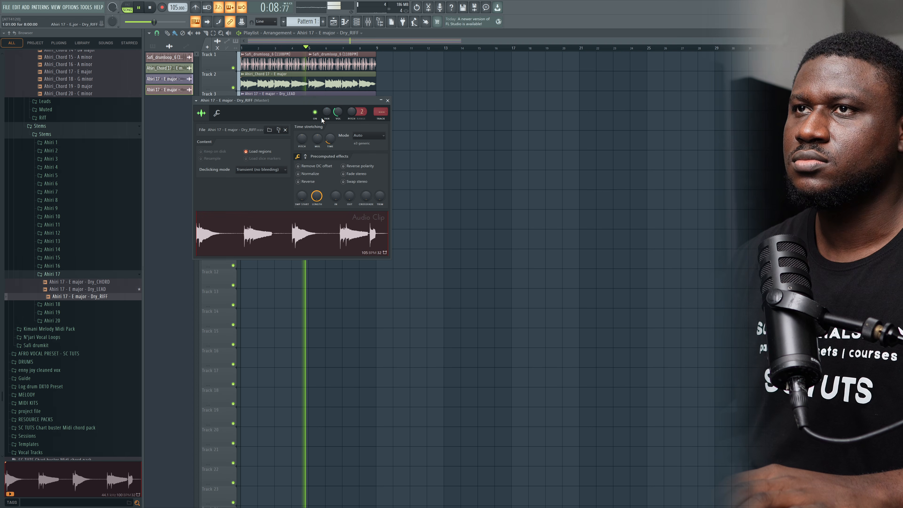
{"action": "key", "text": "Escape"}
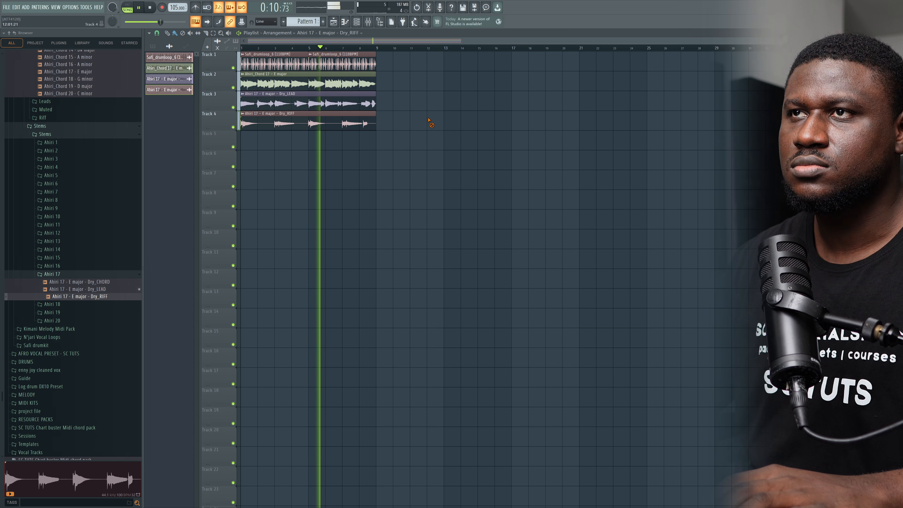
{"action": "double_click", "coordinate": [344, 107]}
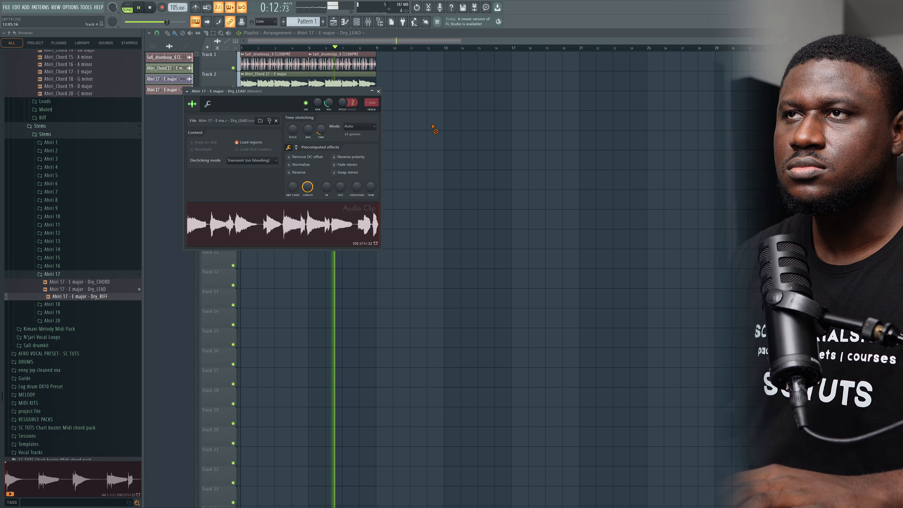
{"action": "key", "text": "Escape"}
{"action": "key", "text": "space"}
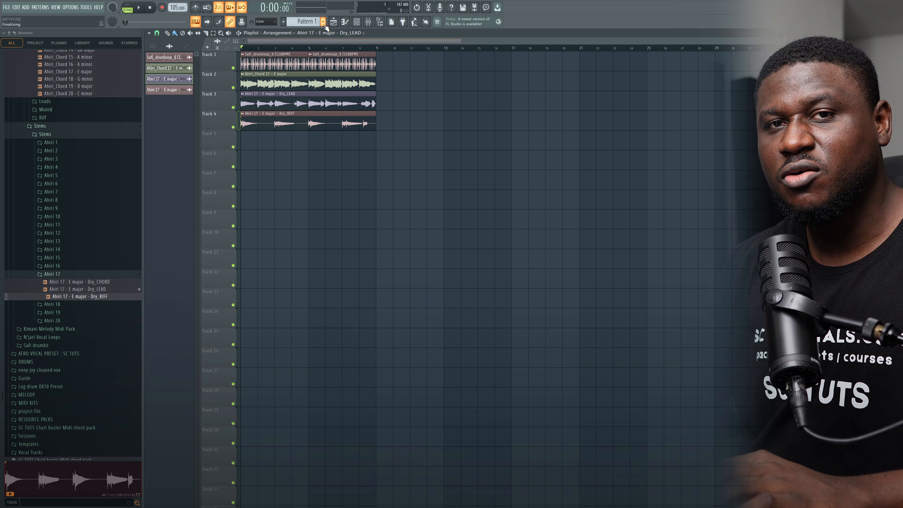
- Add a SKY_Keys instrument channel to the project and close its plugin window
{"action": "key", "text": "F6"}
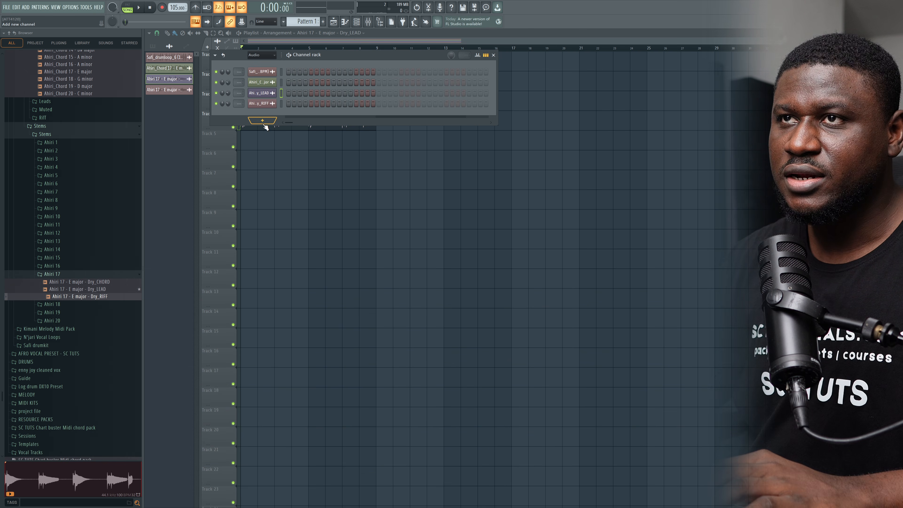
{"action": "left_click", "coordinate": [263, 120]}
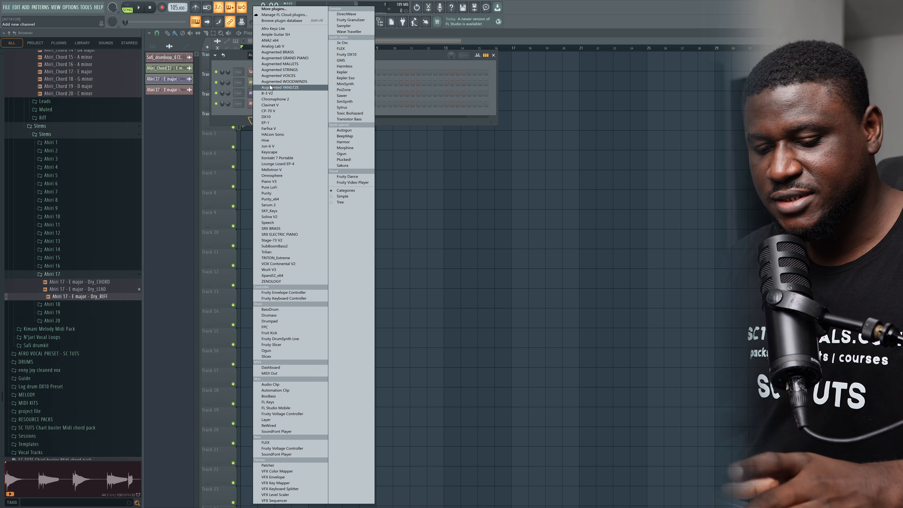
{"action": "left_click", "coordinate": [269, 210]}
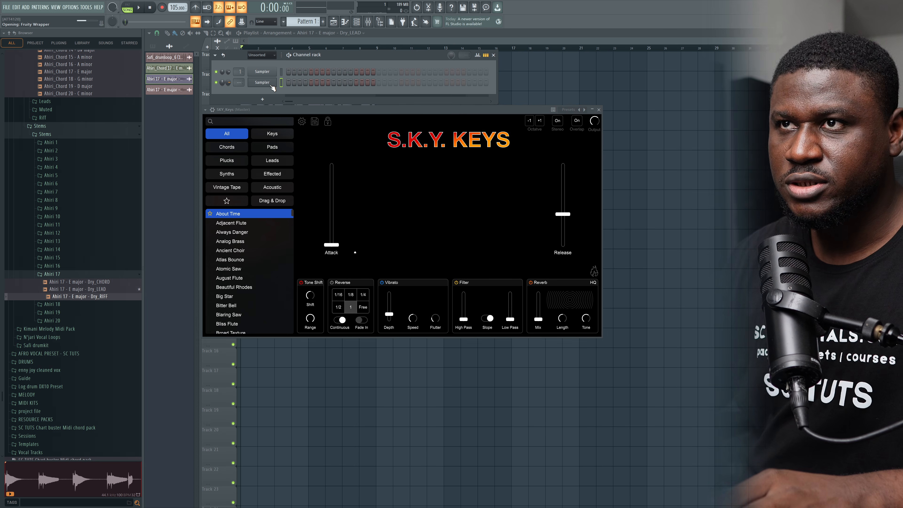
{"action": "left_click_drag", "start_coordinate": [414, 129], "coordinate": [416, 130]}
{"action": "left_click", "coordinate": [628, 129]}
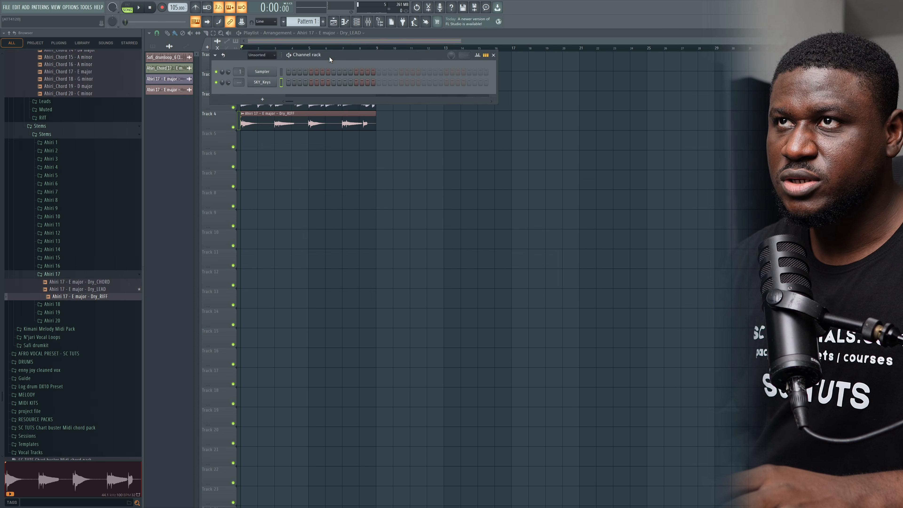
- Move the channel rack clear of the clips, close it, and place Pattern 1 at the start of Track 5
{"action": "left_click_drag", "start_coordinate": [329, 57], "coordinate": [473, 165]}
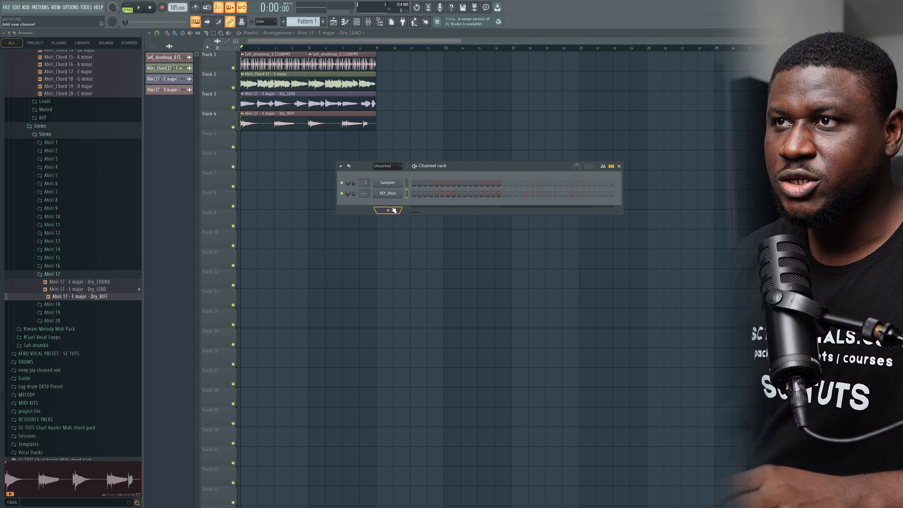
{"action": "key", "text": "F6"}
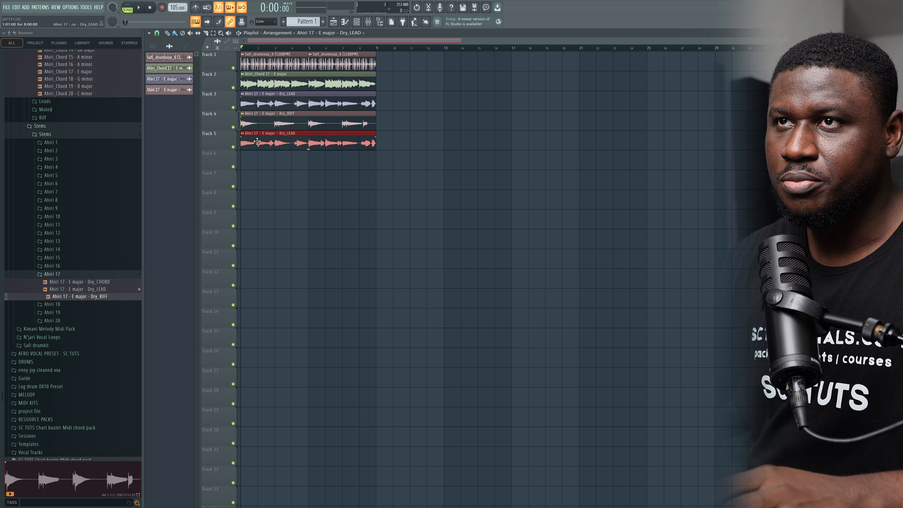
{"action": "left_click", "coordinate": [305, 22]}
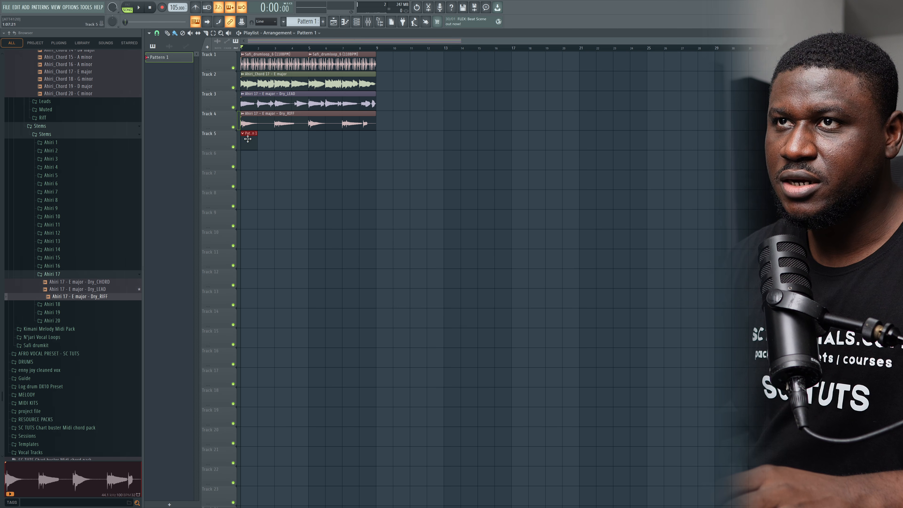
- Open Pattern 1 in the SKY_Keys piano roll and set the scale highlighting to E Major (Ionian)
{"action": "double_click", "coordinate": [248, 139]}
{"action": "left_click", "coordinate": [173, 34]}
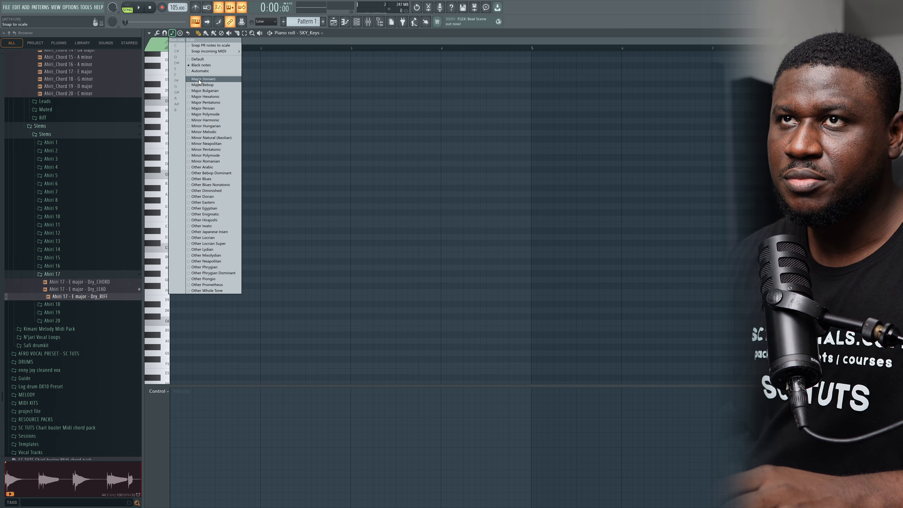
{"action": "left_click", "coordinate": [181, 69]}
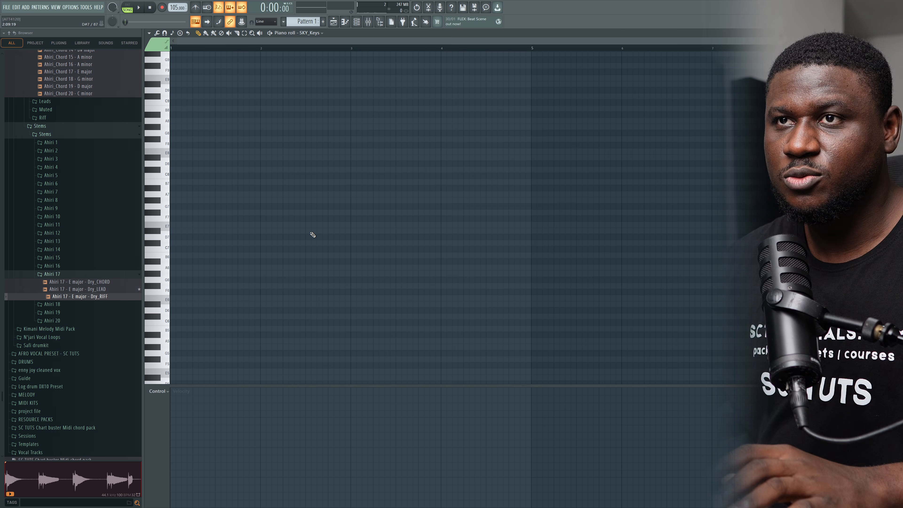
- Draw a half-bar E, G#, B chord at the start of bar 1 and set the SKY_Keys channel volume to about 39%
{"action": "scroll", "coordinate": [256, 272], "scroll_direction": "down", "scroll_amount": 3}
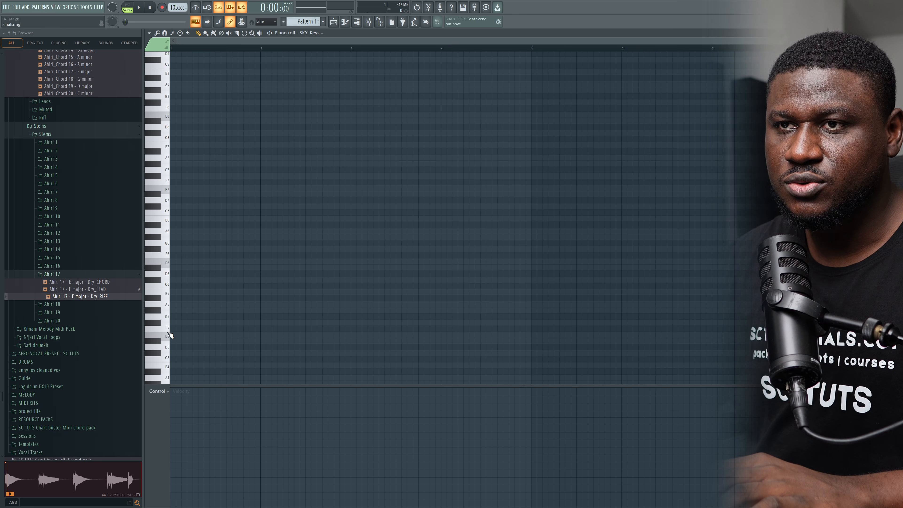
{"action": "scroll", "coordinate": [170, 337], "scroll_direction": "down", "scroll_amount": 2}
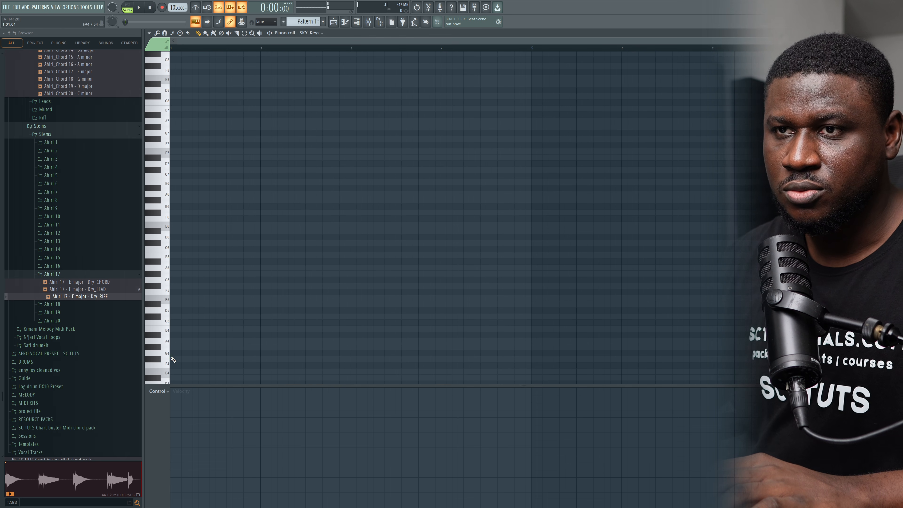
{"action": "scroll", "coordinate": [179, 366], "scroll_direction": "down", "scroll_amount": 1}
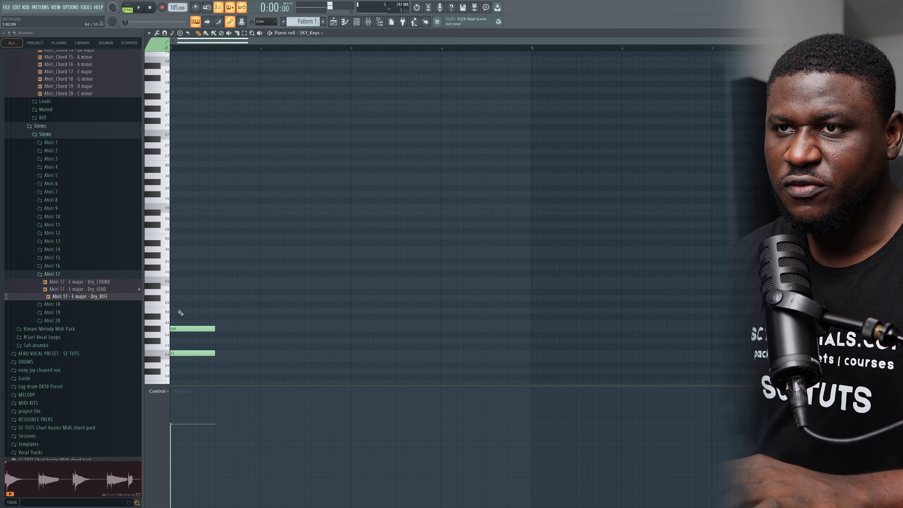
{"action": "scroll", "coordinate": [214, 303], "scroll_direction": "down", "scroll_amount": 2}
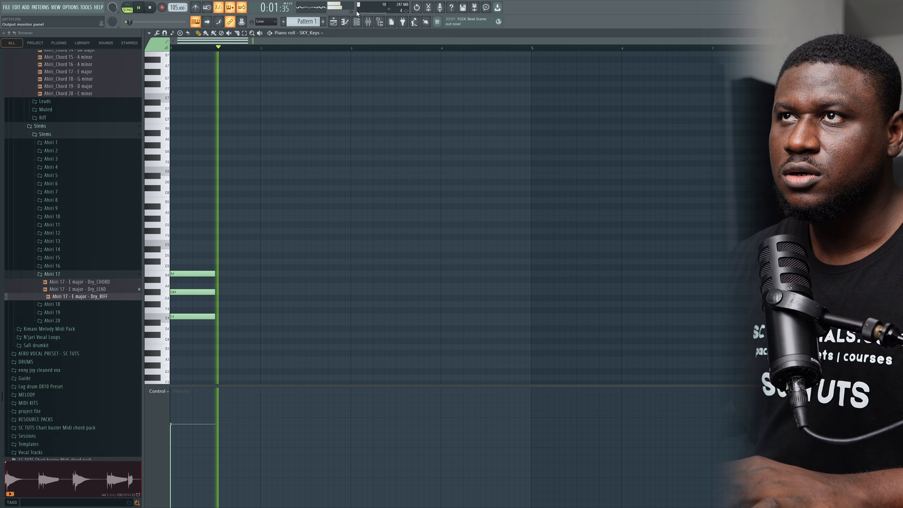
{"action": "left_click", "coordinate": [356, 22]}
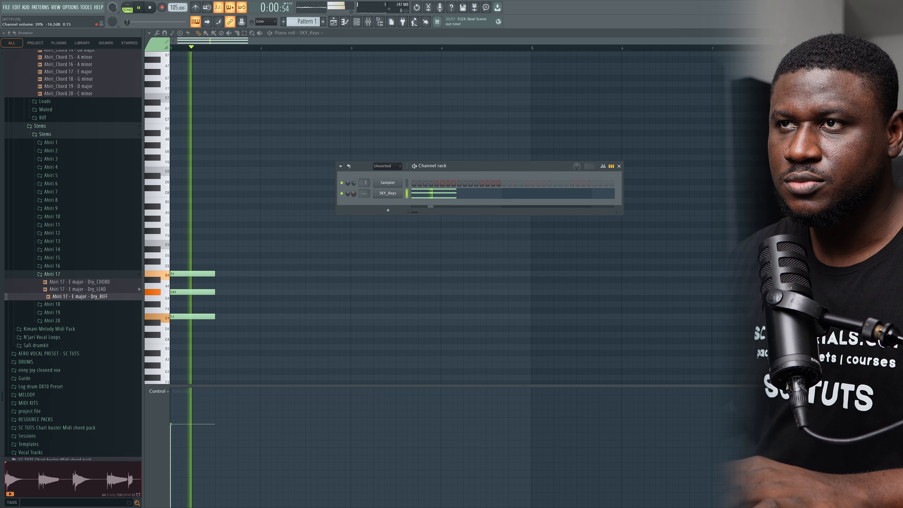
- Copy the first chord to the start of bar 2 and transpose the copy down the scale to G#, B, D#
{"action": "left_click_drag", "start_coordinate": [211, 241], "coordinate": [197, 324]}
{"action": "key", "text": "space"}
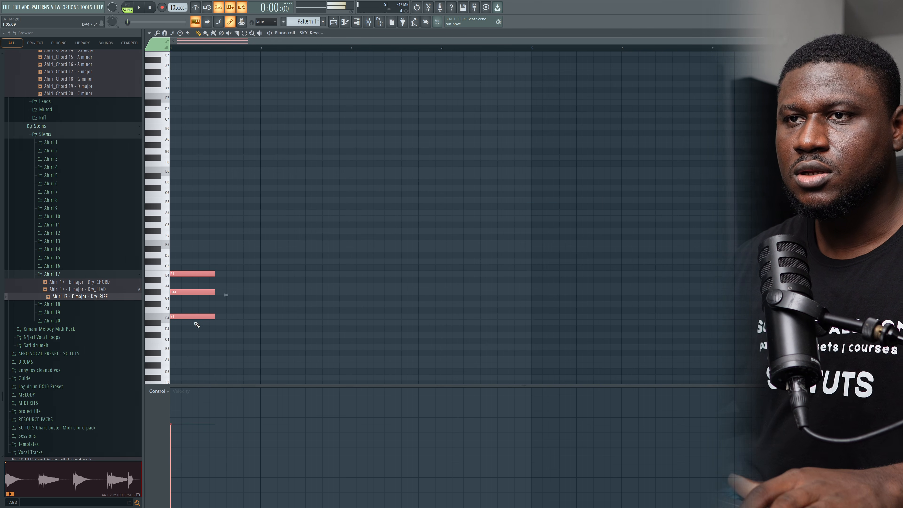
{"action": "key", "text": "ctrl+b"}
{"action": "key", "text": "space"}
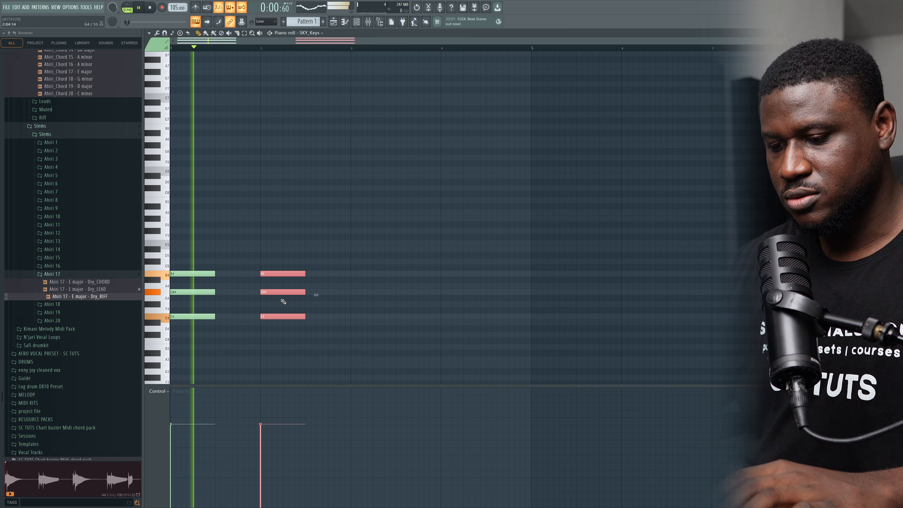
{"action": "key", "text": "space"}
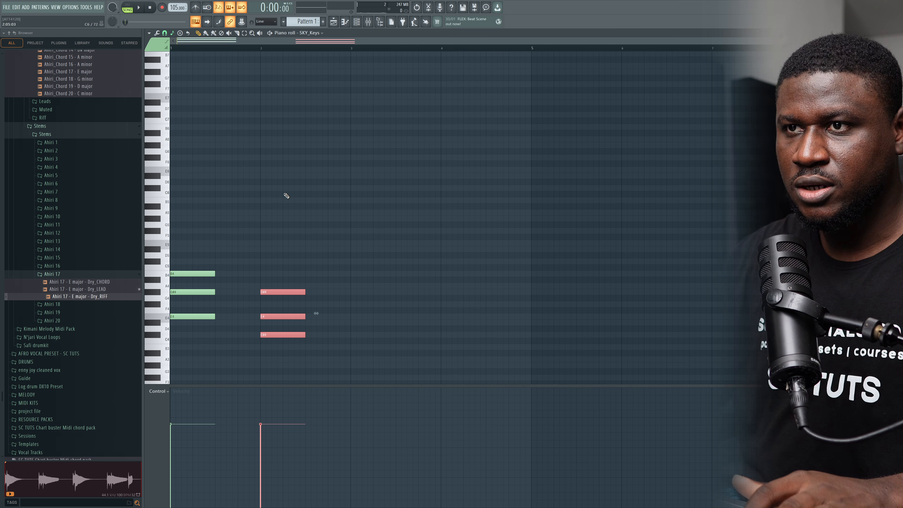
{"action": "key", "text": "shift+Down"}
{"action": "key", "text": "shift+Down"}
{"action": "key", "text": "space"}
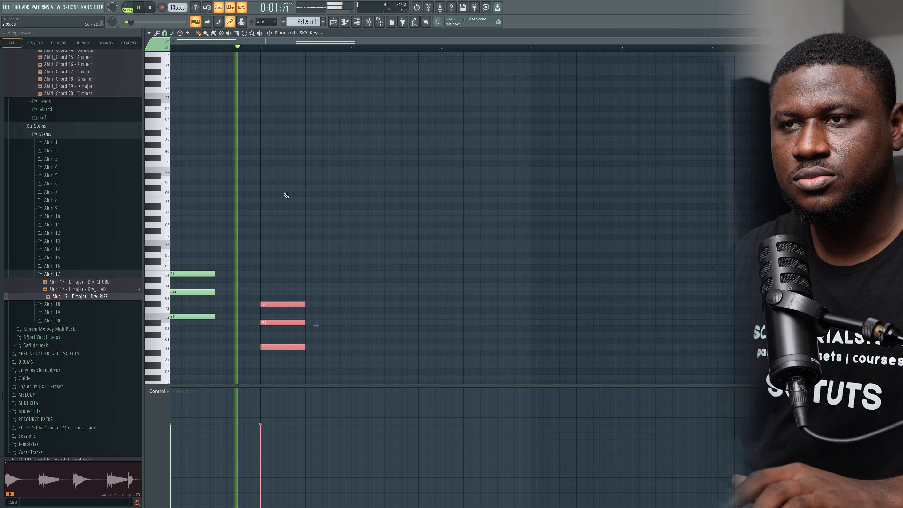
{"action": "key", "text": "space"}
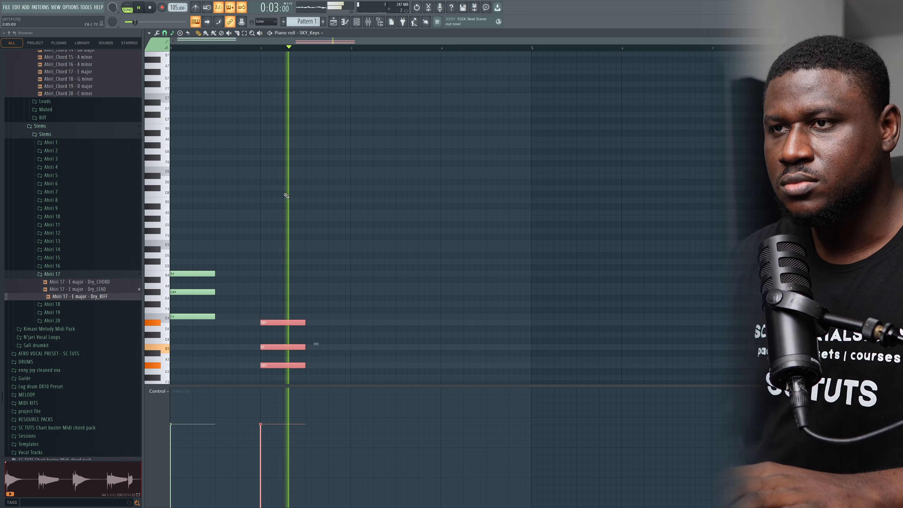
- Copy the bar 2 chord to the start of bar 3 and transpose the copy down the scale to F#, A, C#
{"action": "key", "text": "ctrl+b"}
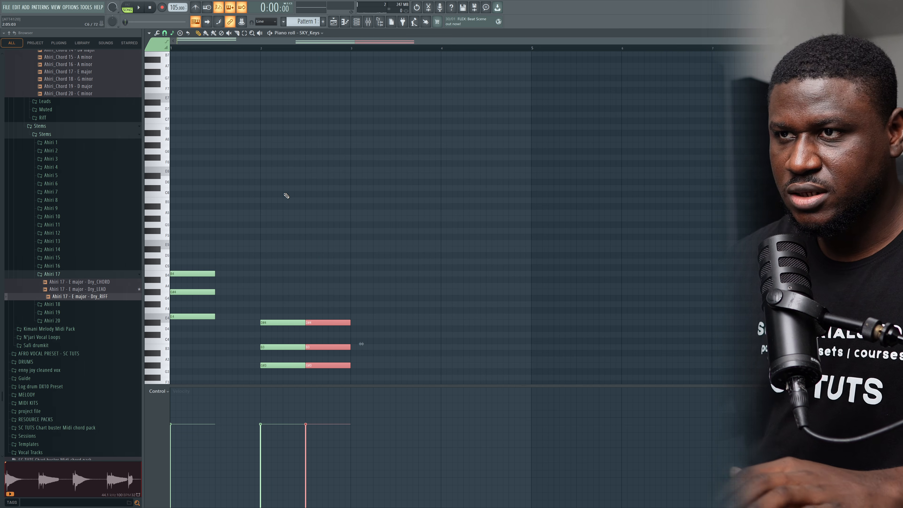
{"action": "key", "text": "shift+Right"}
{"action": "key", "text": "space"}
{"action": "scroll", "coordinate": [388, 319], "scroll_direction": "down", "scroll_amount": 1}
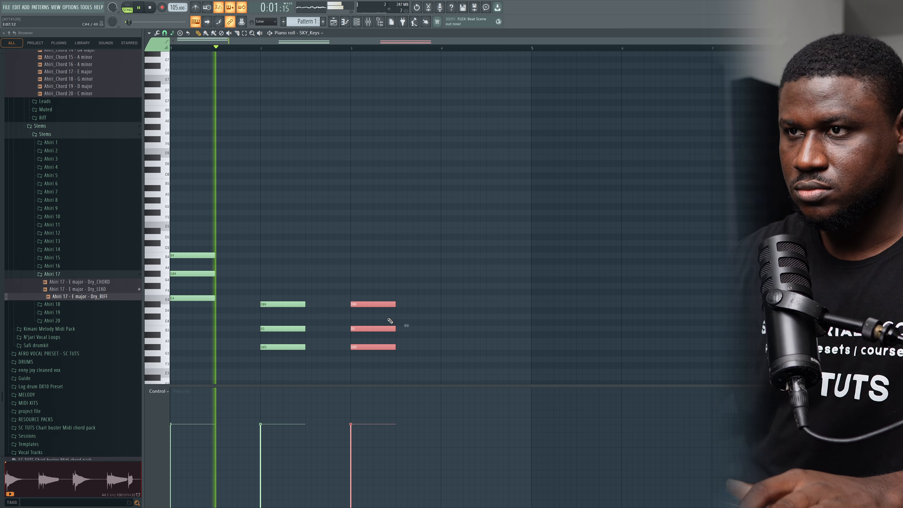
{"action": "key", "text": "shift+Down"}
{"action": "key", "text": "shift+Down"}
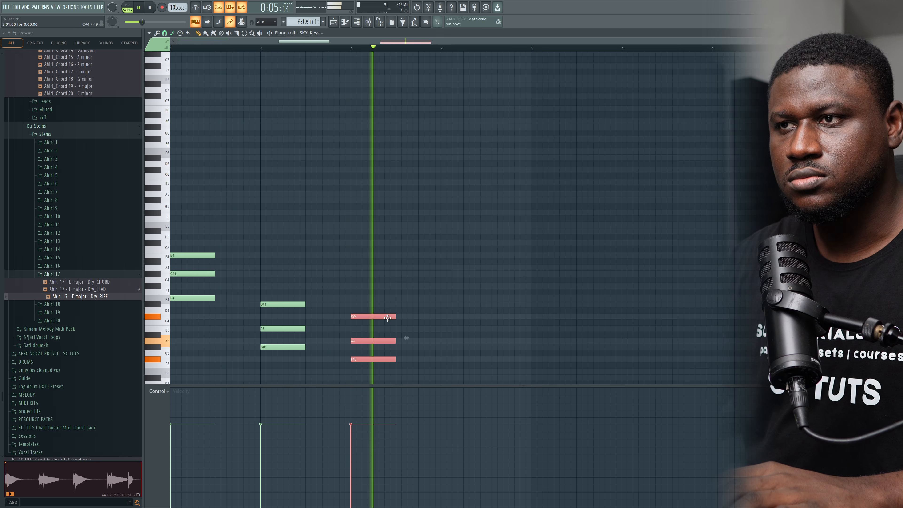
- Copy the bar 3 chord to the start of bar 4 as A, C#, E and lower the bar 1 chord one octave
{"action": "key", "text": "ctrl+b"}
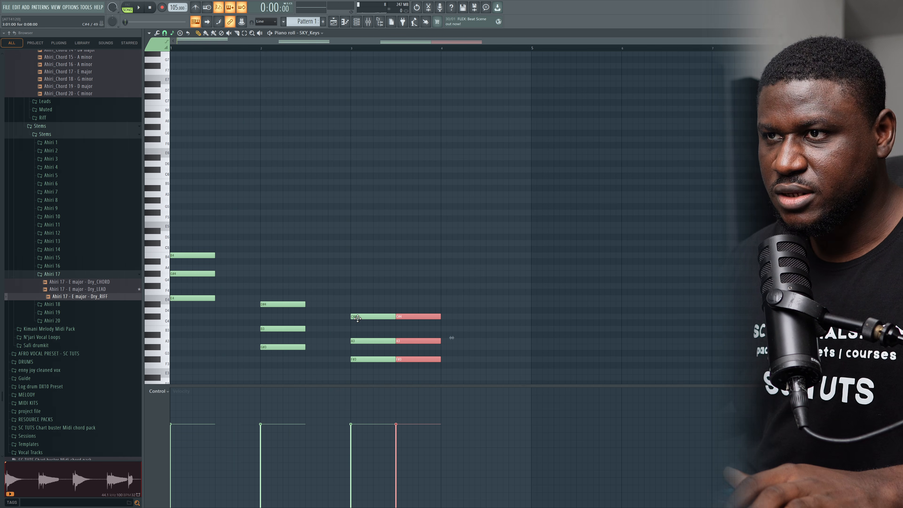
{"action": "left_click_drag", "start_coordinate": [411, 317], "coordinate": [459, 315]}
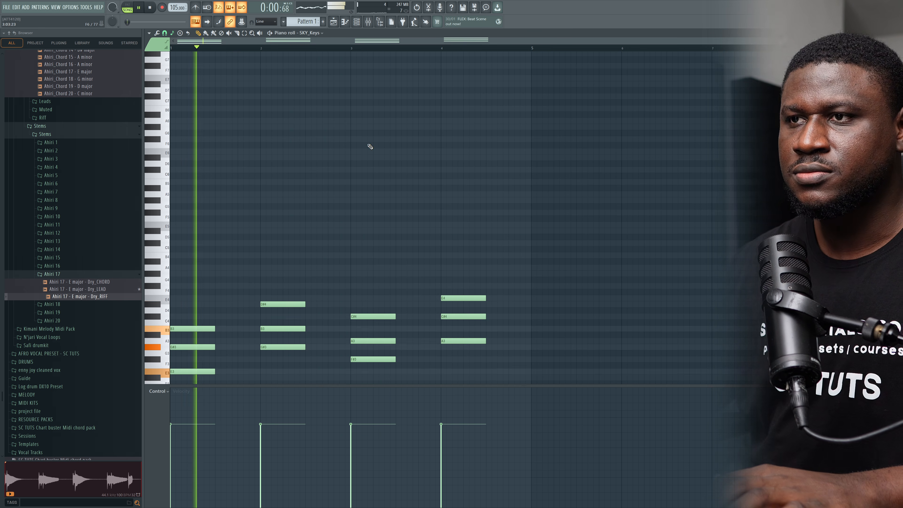
{"action": "scroll", "coordinate": [433, 121], "scroll_direction": "down", "scroll_amount": 3}
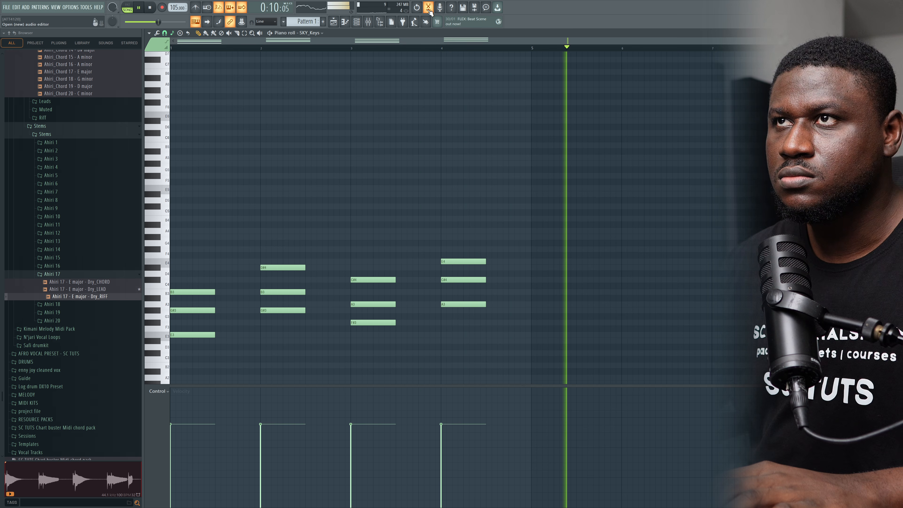
- Add a Lounge Lizard EP-4 channel and copy the SKY_Keys chord notes into it
{"action": "key", "text": "F6"}
{"action": "key", "text": "space"}
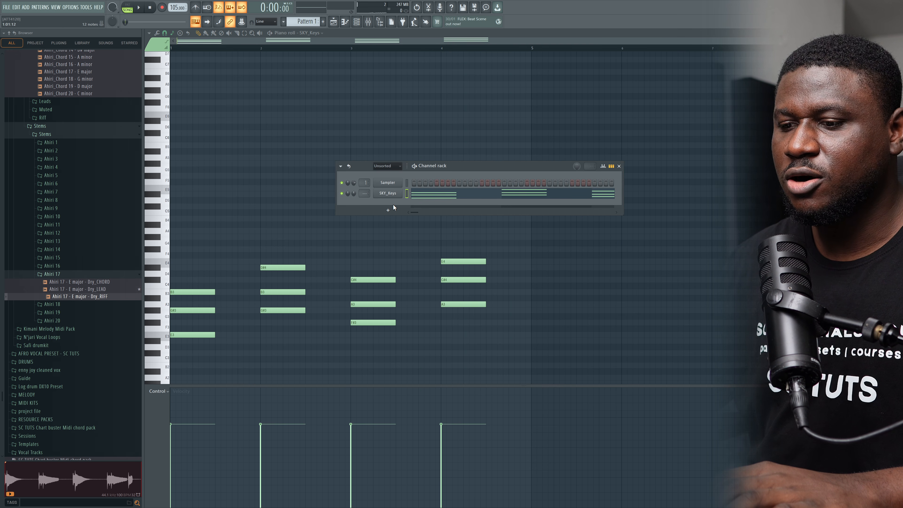
{"action": "left_click", "coordinate": [387, 211]}
{"action": "left_click", "coordinate": [400, 164]}
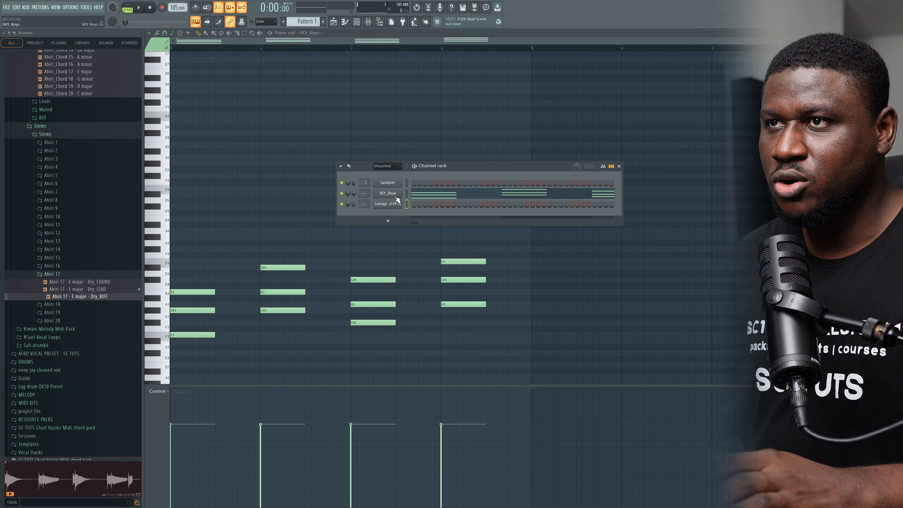
{"action": "right_click", "coordinate": [395, 193]}
{"action": "left_click", "coordinate": [477, 198]}
{"action": "right_click", "coordinate": [392, 203]}
{"action": "left_click", "coordinate": [471, 213]}
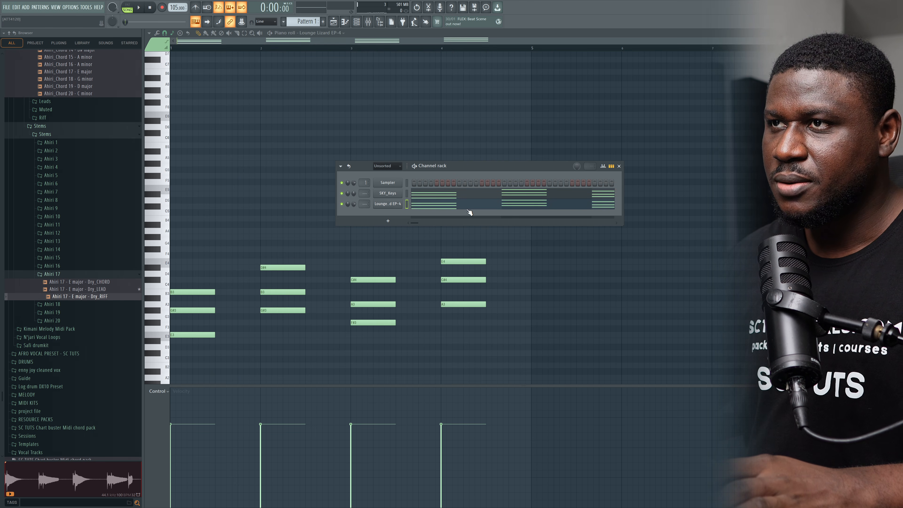
- Open the Lounge Lizard EP-4 piano roll and extend every chord to fill its whole bar
{"action": "left_click", "coordinate": [462, 206]}
{"action": "left_click", "coordinate": [460, 205]}
{"action": "scroll", "coordinate": [322, 263], "scroll_direction": "down", "scroll_amount": 3}
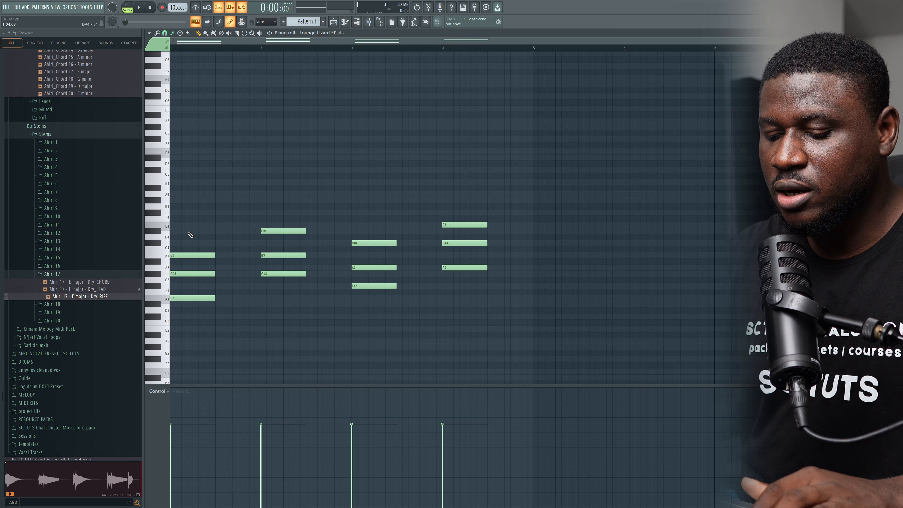
{"action": "key", "text": "ctrl+l"}
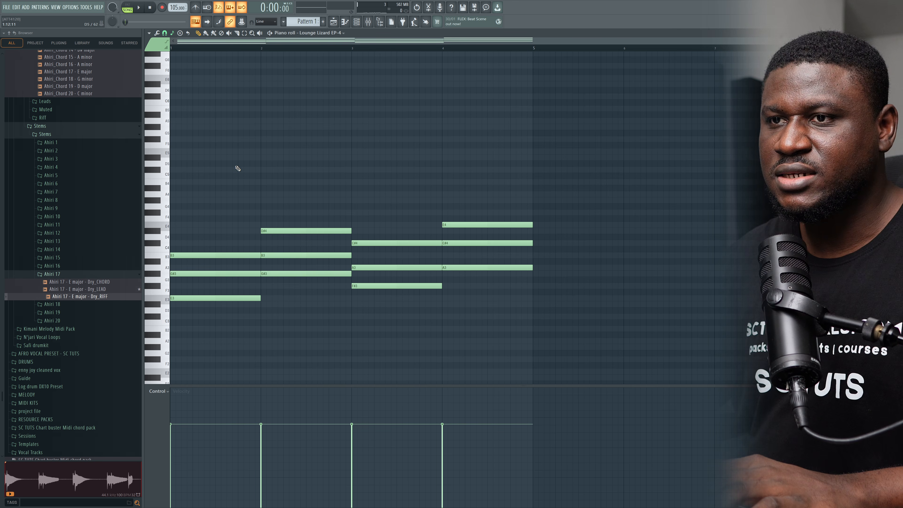
- Play the Lounge Lizard EP-4 chords and raise them all by one octave
{"action": "key", "text": "space"}
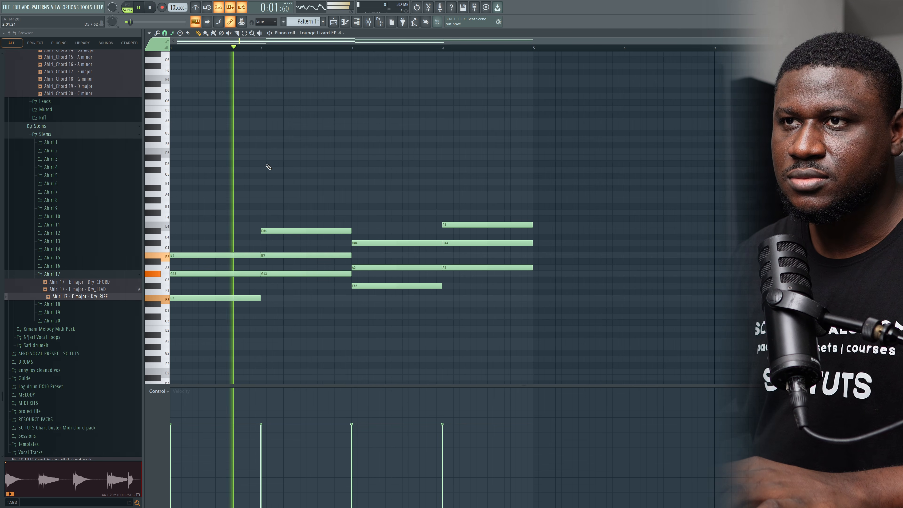
{"action": "key", "text": "space"}
{"action": "key", "text": "ctrl+Up"}
{"action": "key", "text": "space"}
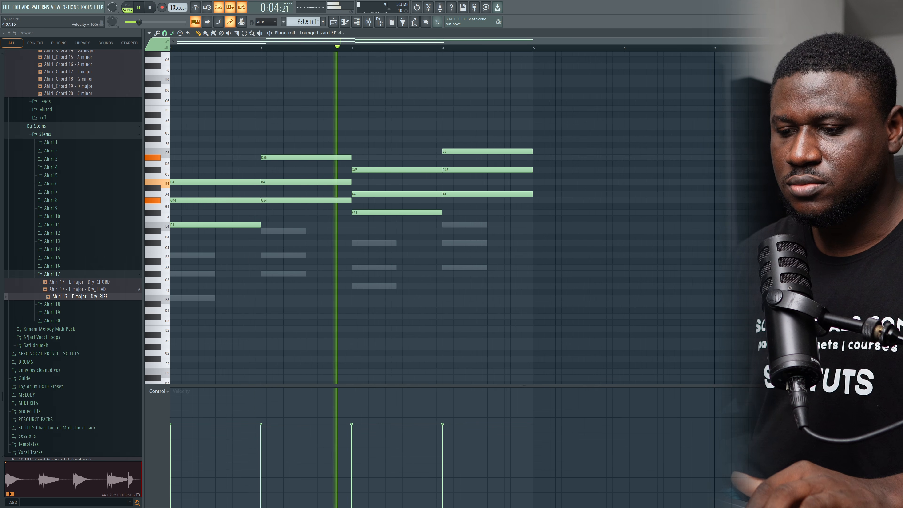
- Try the Lounge Lizard EP-4 chords another octave higher and reverse that shift
{"action": "key", "text": "ctrl+Up"}
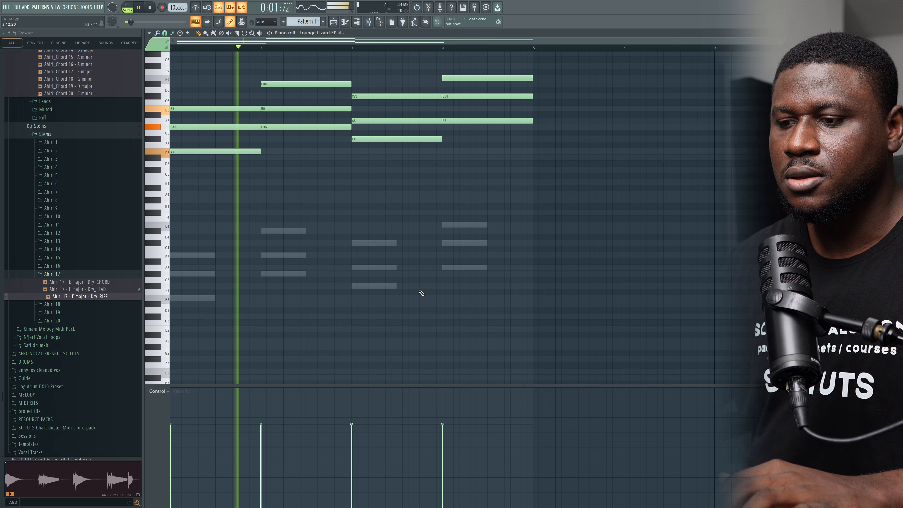
{"action": "key", "text": "space"}
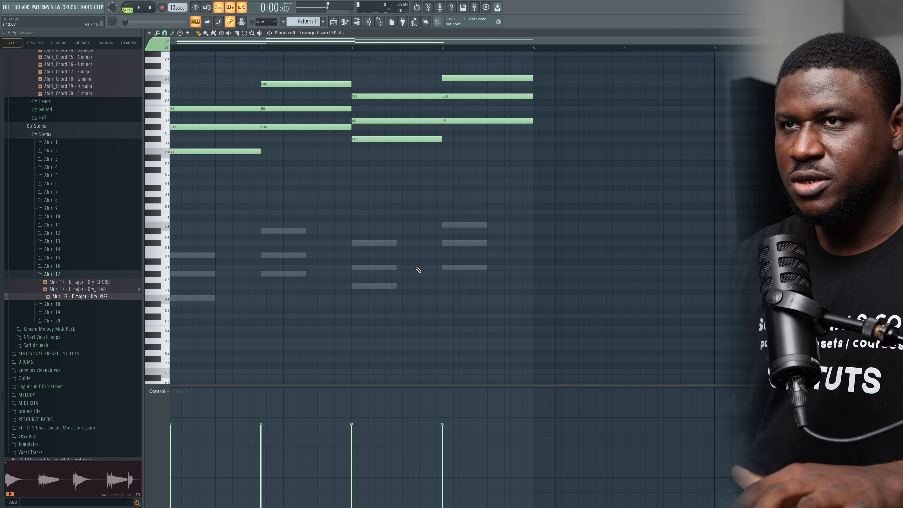
{"action": "key", "text": "ctrl+Down"}
{"action": "key", "text": "space"}
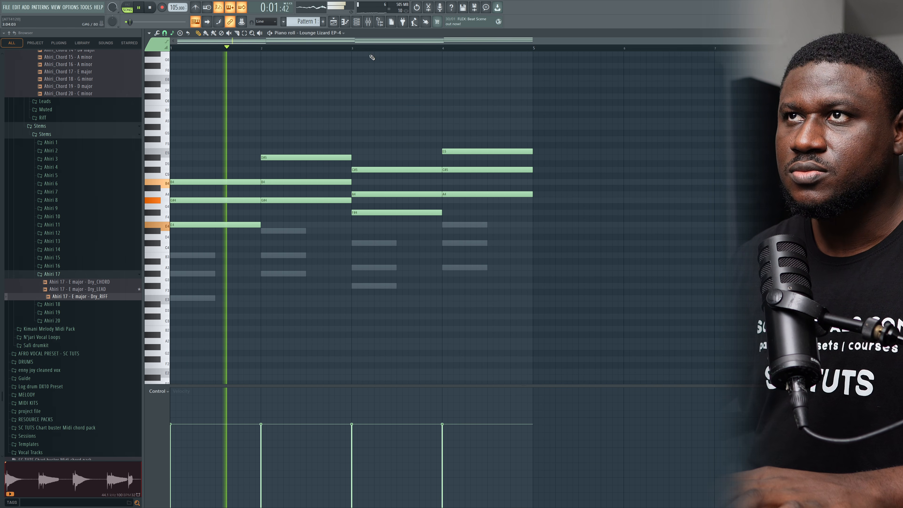
- Mute playlist tracks 2 to 4 and play Pattern 1 with only the drum loop
{"action": "left_click", "coordinate": [358, 22]}
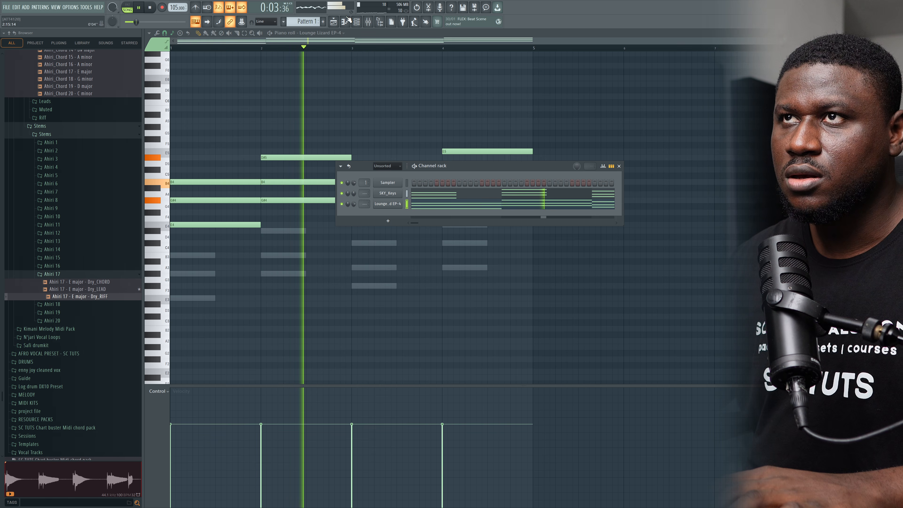
{"action": "key", "text": "space"}
{"action": "left_click", "coordinate": [336, 25]}
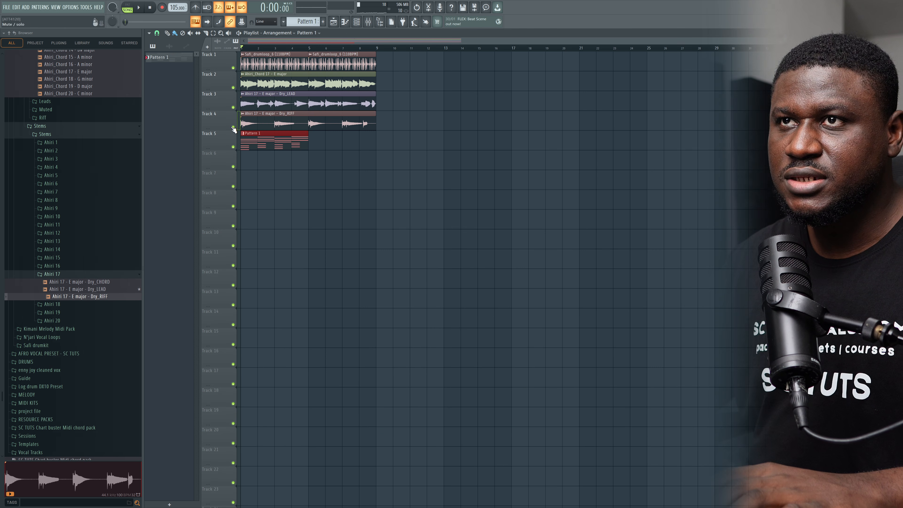
{"action": "left_click_drag", "start_coordinate": [233, 128], "coordinate": [234, 88]}
{"action": "key", "text": "space"}
- Reopen Pattern 1's Lounge Lizard EP-4 notes and reduce all their velocities with level scaling
{"action": "double_click", "coordinate": [252, 137]}
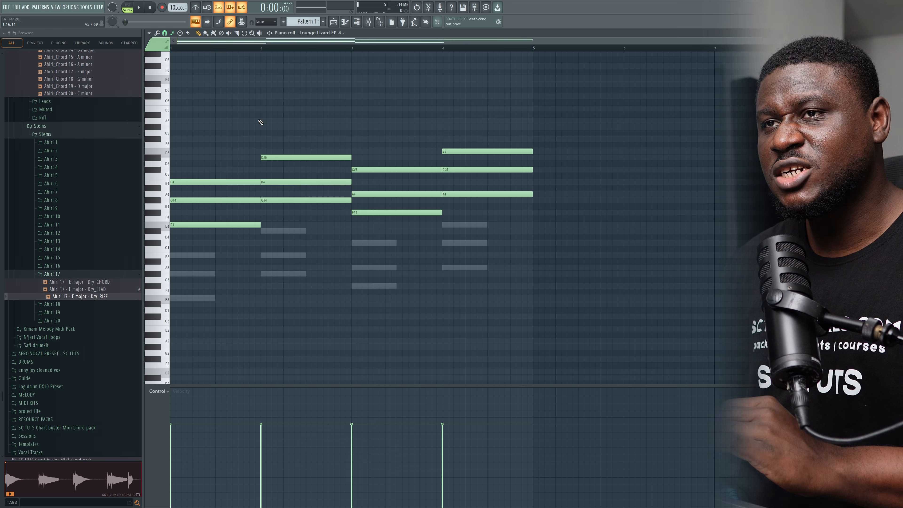
{"action": "key", "text": "space"}
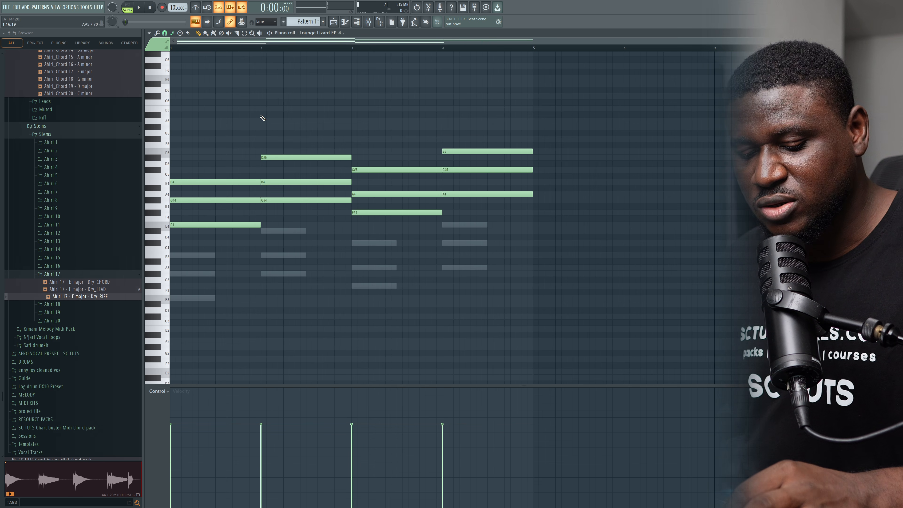
{"action": "key", "text": "alt+x"}
{"action": "key", "text": "space"}
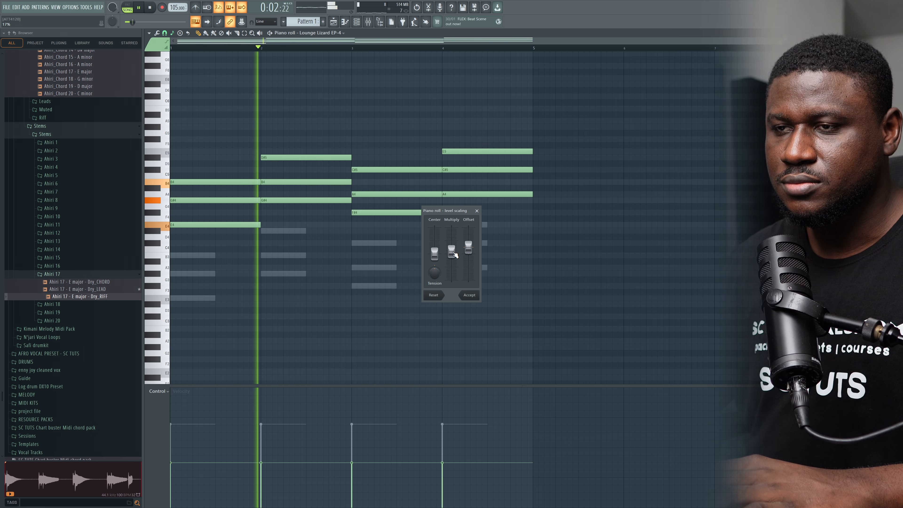
{"action": "left_click", "coordinate": [469, 295]}
{"action": "key", "text": "space"}
- Apply a slight strum to the Lounge Lizard EP-4 chords with the Strumizer, preserving the note ends
{"action": "key", "text": "alt+s"}
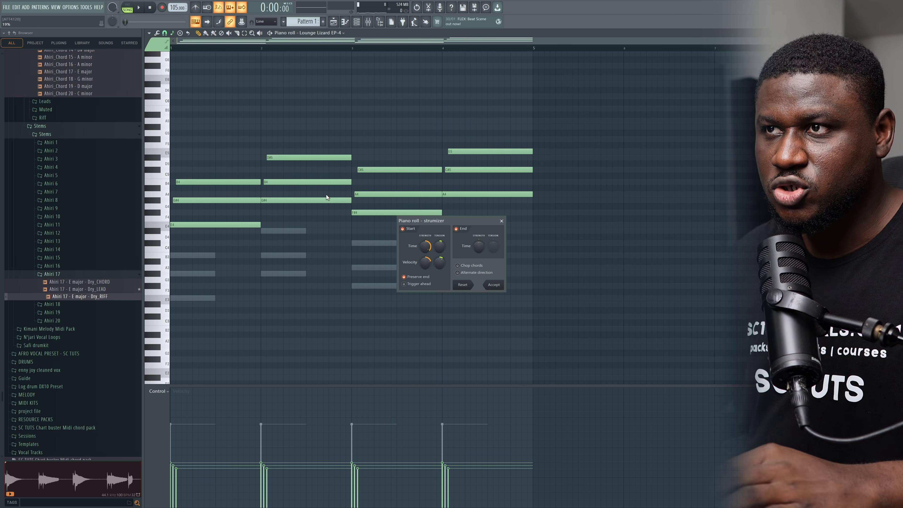
{"action": "key", "text": "space"}
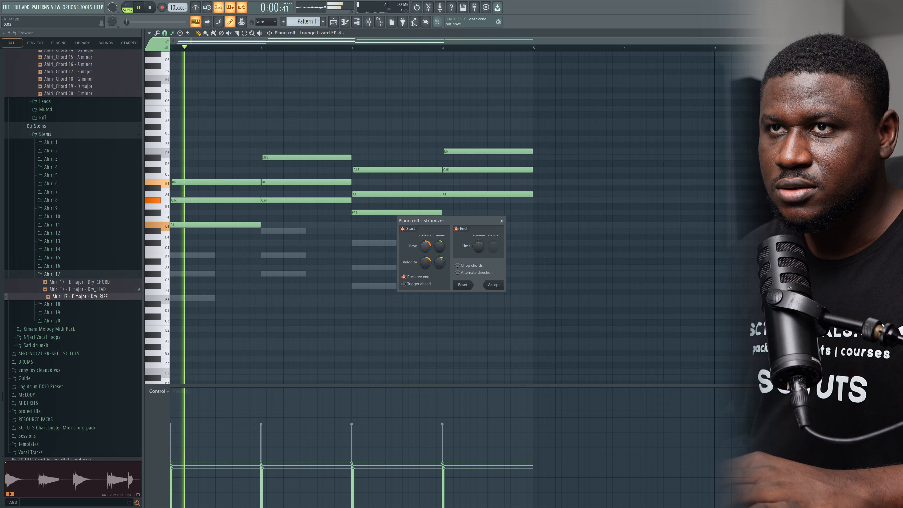
{"action": "left_click", "coordinate": [487, 285]}
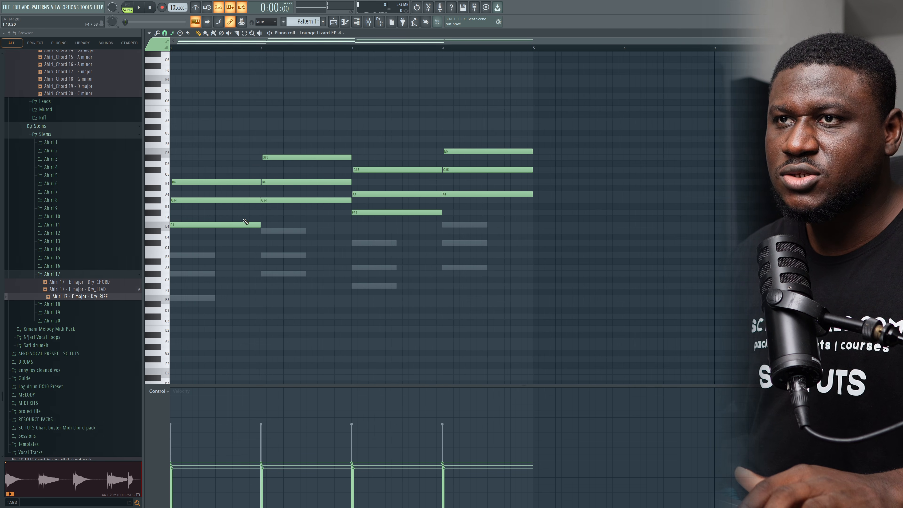
- Duplicate each chord's root one octave lower as the bass notes E, G#, F#, A and reduce their velocities
{"action": "key", "text": "ctrl+v"}
{"action": "key", "text": "space"}
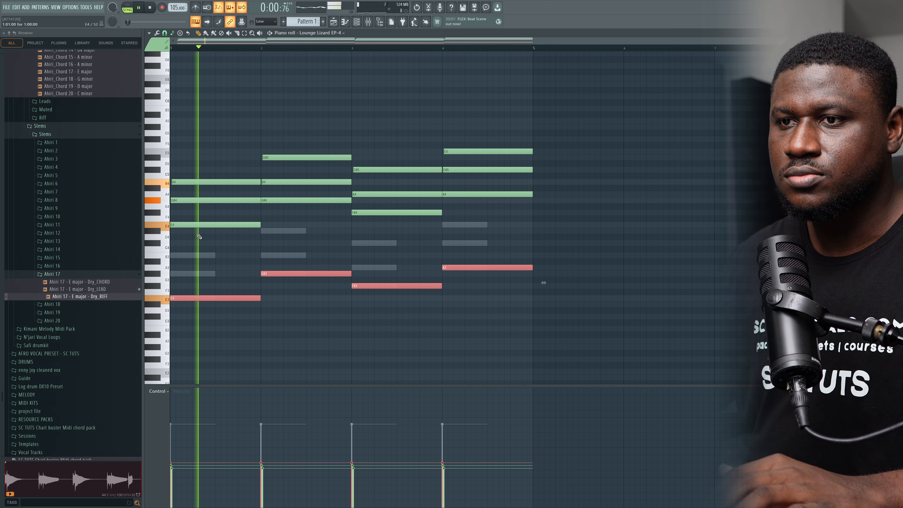
{"action": "key", "text": "space"}
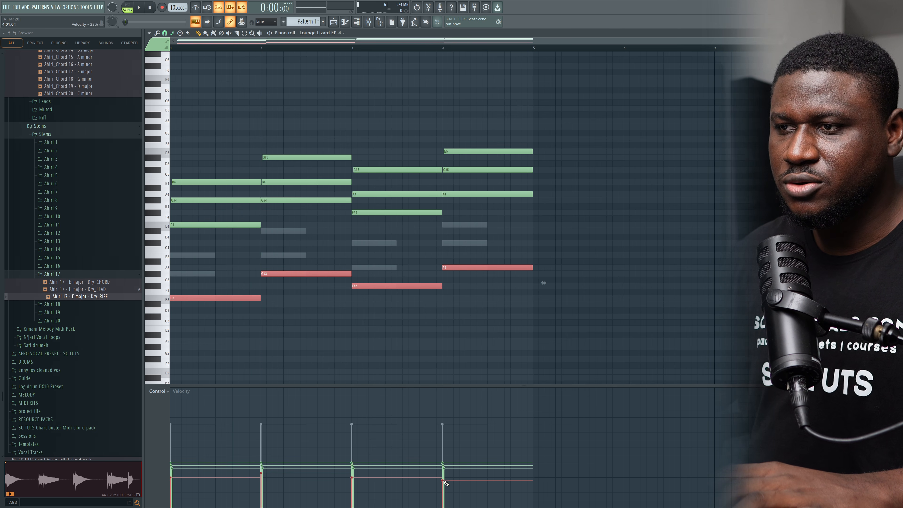
{"action": "key", "text": "ctrl+d"}
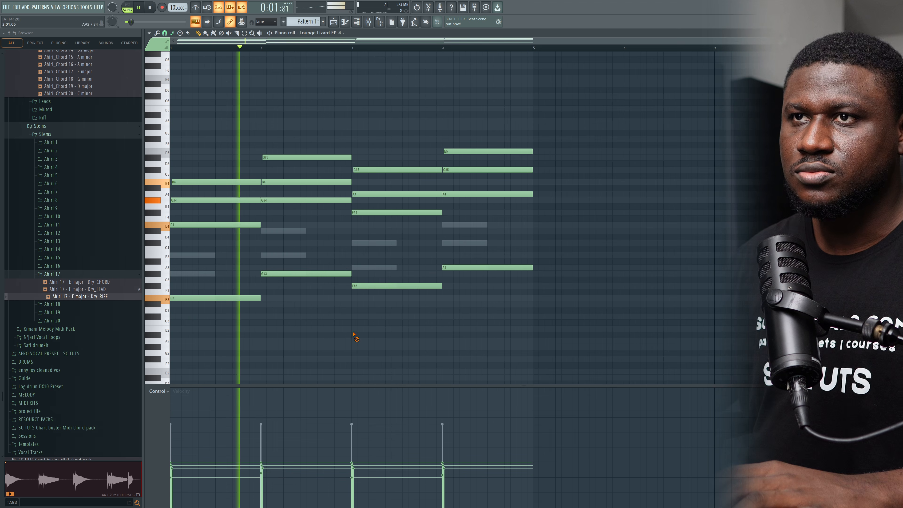
- Duplicate the middle note of each upper chord one octave higher, giving G#, B, A, C# across the four bars
{"action": "left_click", "coordinate": [252, 223]}
{"action": "left_click", "coordinate": [377, 212], "text": "shift"}
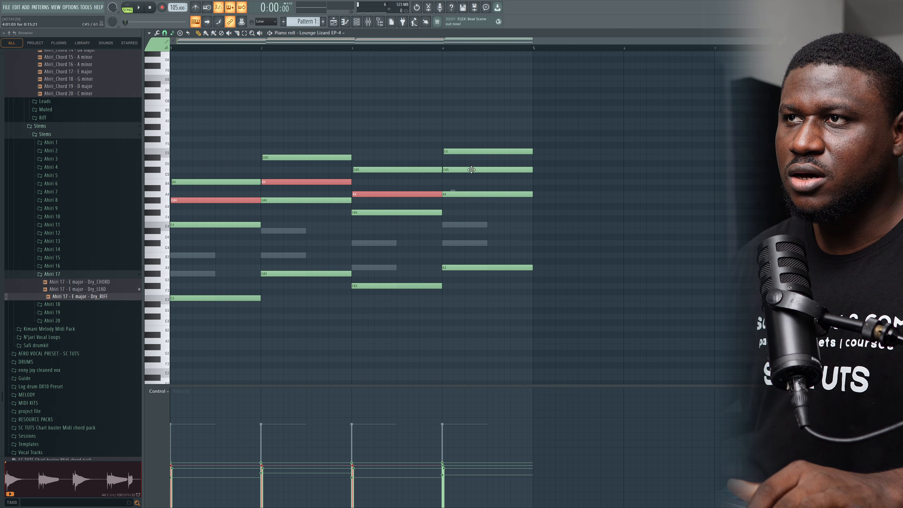
{"action": "key", "text": "ctrl+c"}
{"action": "key", "text": "ctrl+v"}
{"action": "key", "text": "ctrl+Up"}
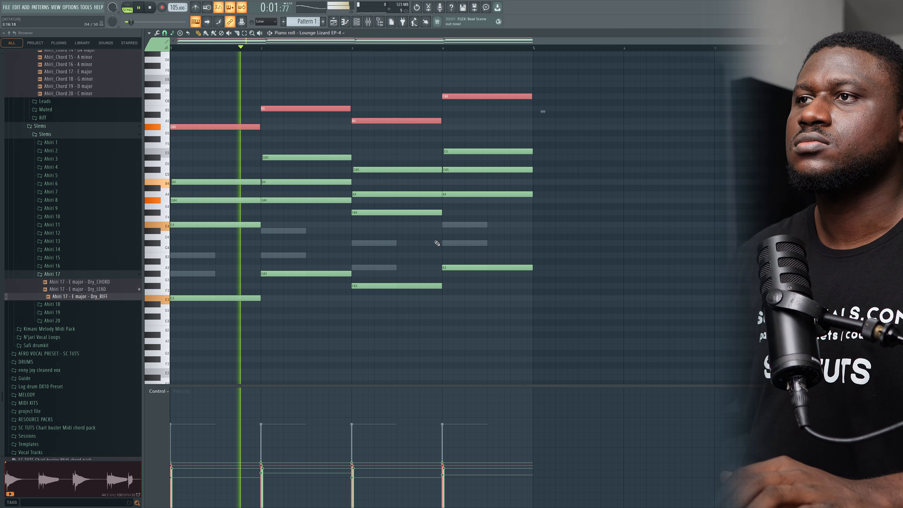
{"action": "key", "text": "ctrl+d"}
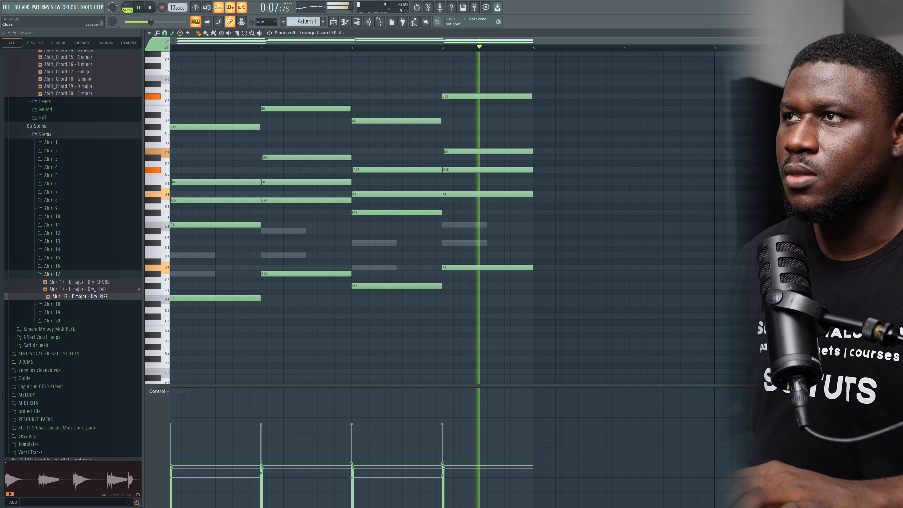
- Unmute playlist track 2 and set the Ahiri_Chord 17 channel volume to about 25%
{"action": "key", "text": "F5"}
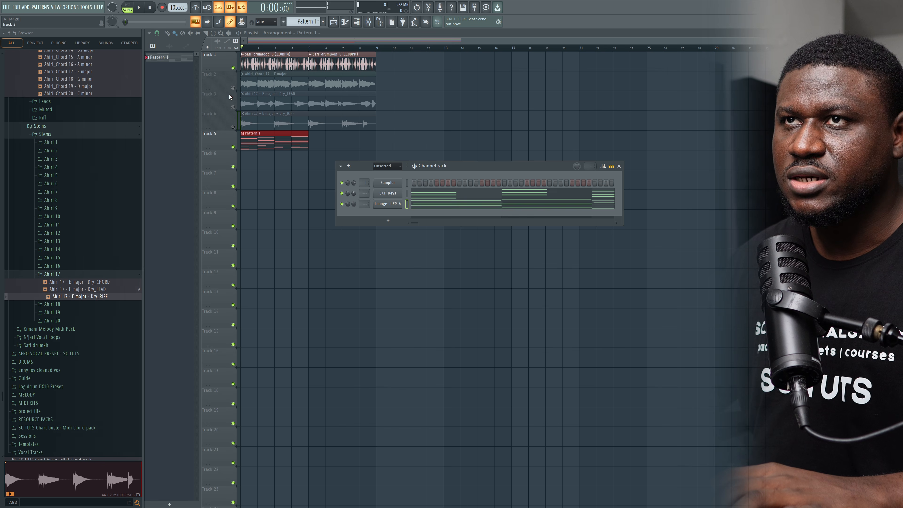
{"action": "key", "text": "F6"}
{"action": "left_click", "coordinate": [233, 88]}
{"action": "double_click", "coordinate": [265, 79]}
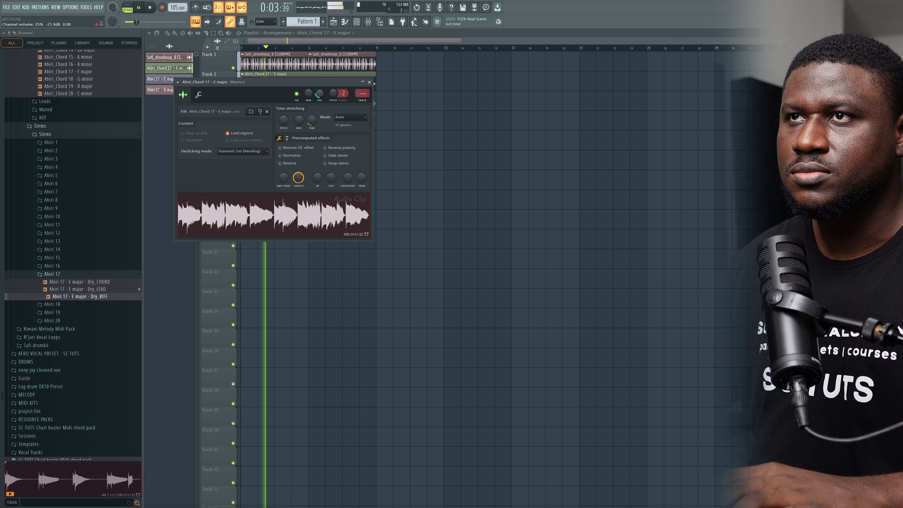
{"action": "key", "text": "Escape"}
- Duplicate the Pattern 1 clip to bar 5 and slice the guitar stem clips on tracks 2 to 4 at bar 5
{"action": "left_click", "coordinate": [294, 145]}
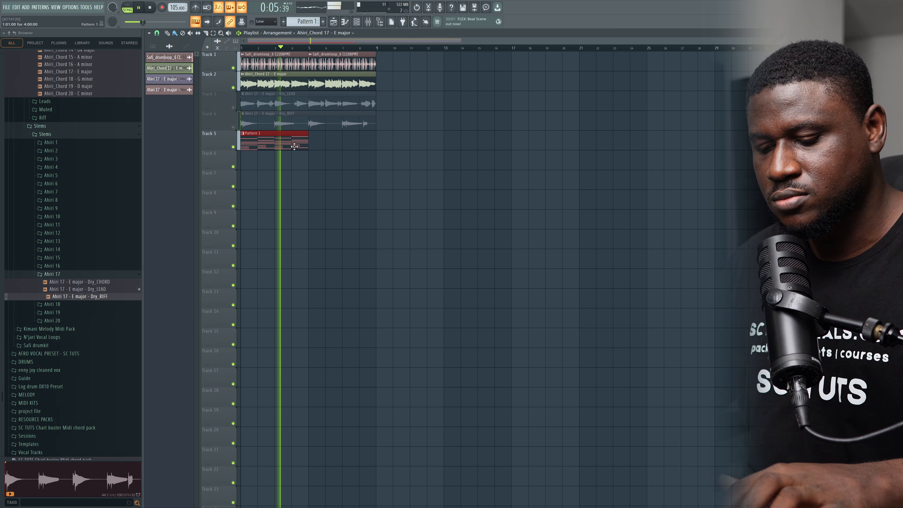
{"action": "key", "text": "ctrl+b"}
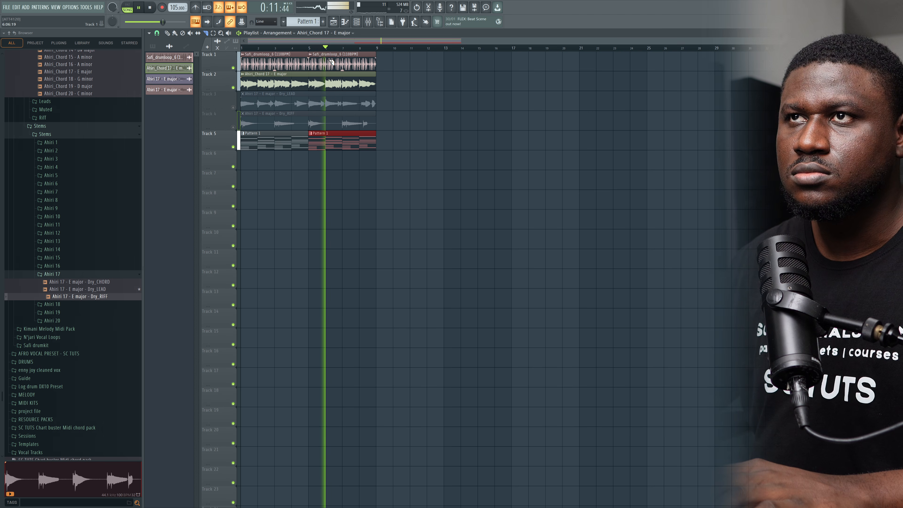
{"action": "left_click_drag", "start_coordinate": [310, 153], "coordinate": [307, 149]}
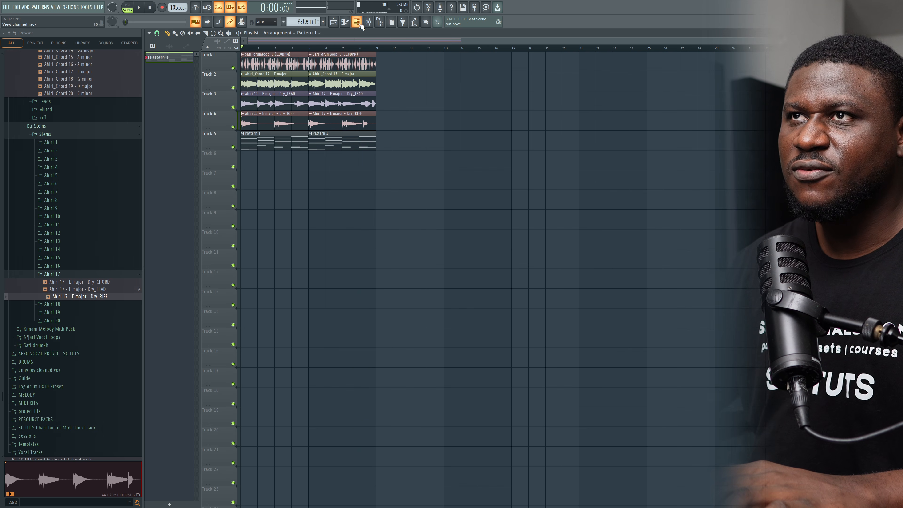
- Add a Pure LoFi instrument channel to the project
{"action": "left_click", "coordinate": [360, 25]}
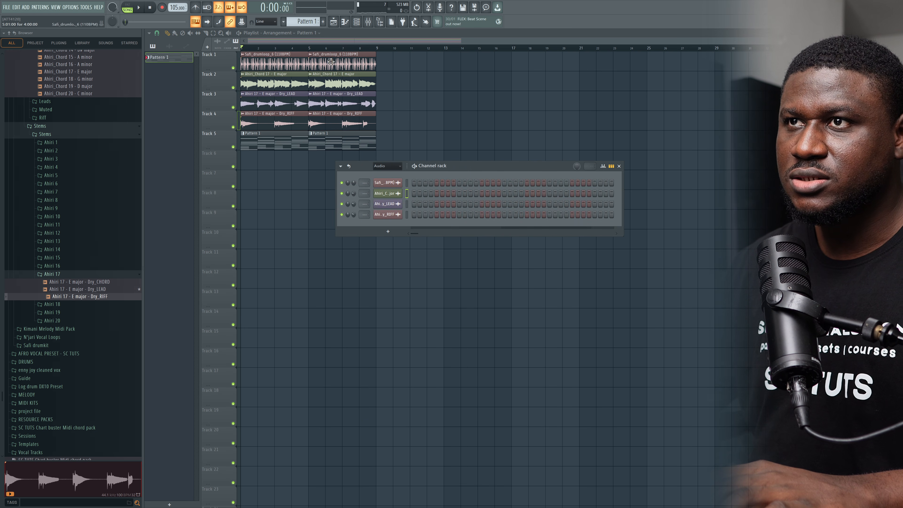
{"action": "left_click", "coordinate": [288, 143]}
{"action": "left_click", "coordinate": [388, 231]}
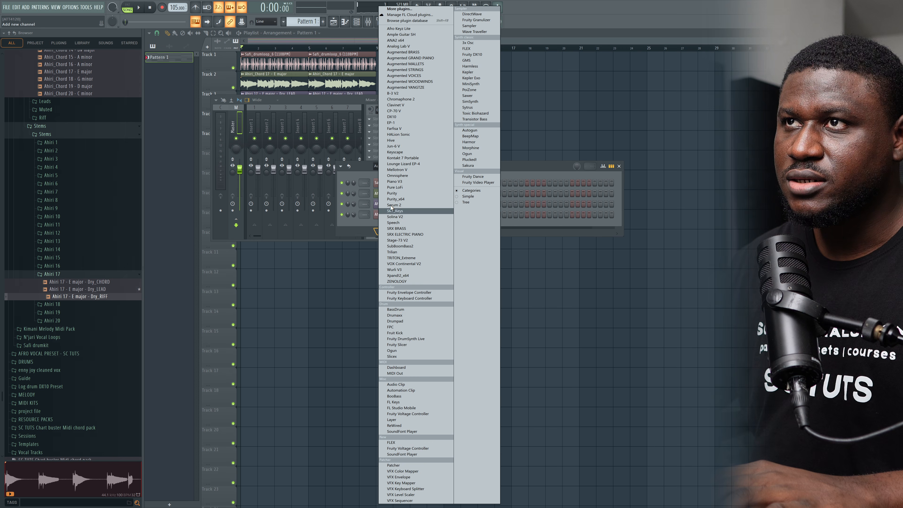
{"action": "left_click", "coordinate": [405, 185]}
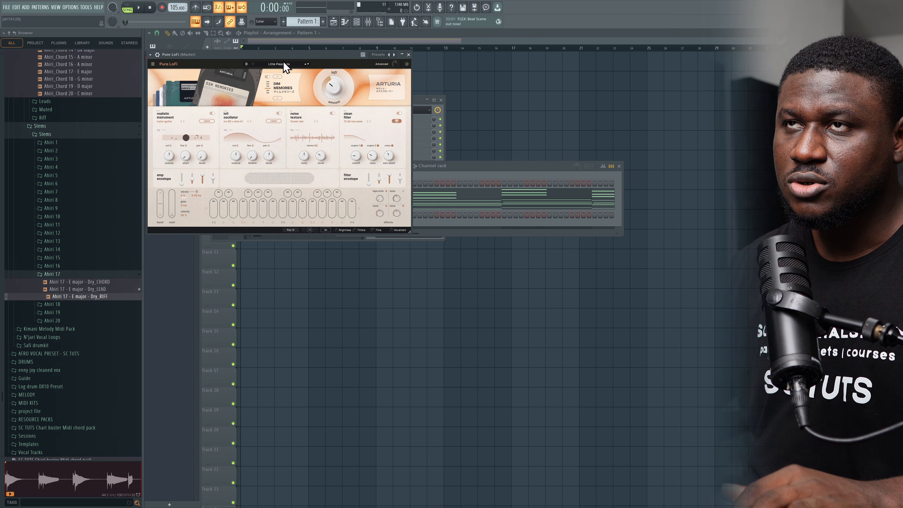
- Load the Cold Serenity preset in the Pure LoFi instrument and close its window
{"action": "left_click", "coordinate": [279, 63]}
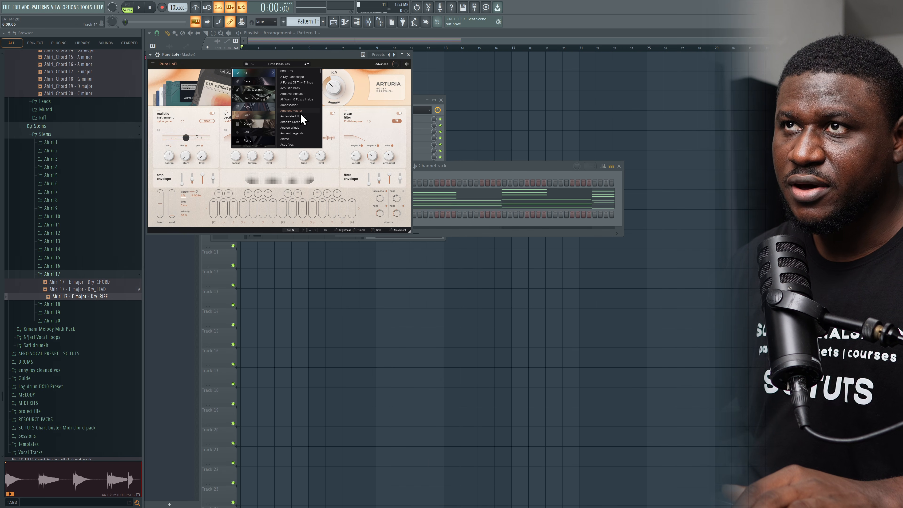
{"action": "left_click", "coordinate": [298, 118]}
{"action": "mouse_move", "coordinate": [306, 53]}
{"action": "left_mouse_down"}
{"action": "mouse_move", "coordinate": [315, 55]}
{"action": "mouse_move", "coordinate": [308, 57]}
{"action": "left_mouse_up"}
{"action": "scroll", "coordinate": [305, 128], "scroll_direction": "down", "scroll_amount": 2}
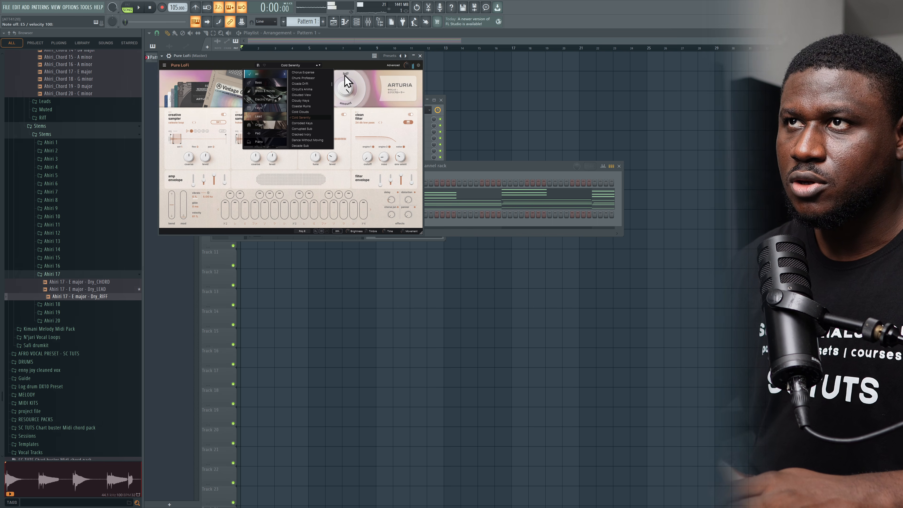
{"action": "left_click", "coordinate": [406, 55]}
{"action": "left_click", "coordinate": [420, 55]}
- Write a sparse Pure LoFi melody of short notes: G#5 and F#5 in bar 1, B5 in bar 2, A5 in bar 3, G#5 and E5 in bar 4
{"action": "right_click", "coordinate": [398, 213]}
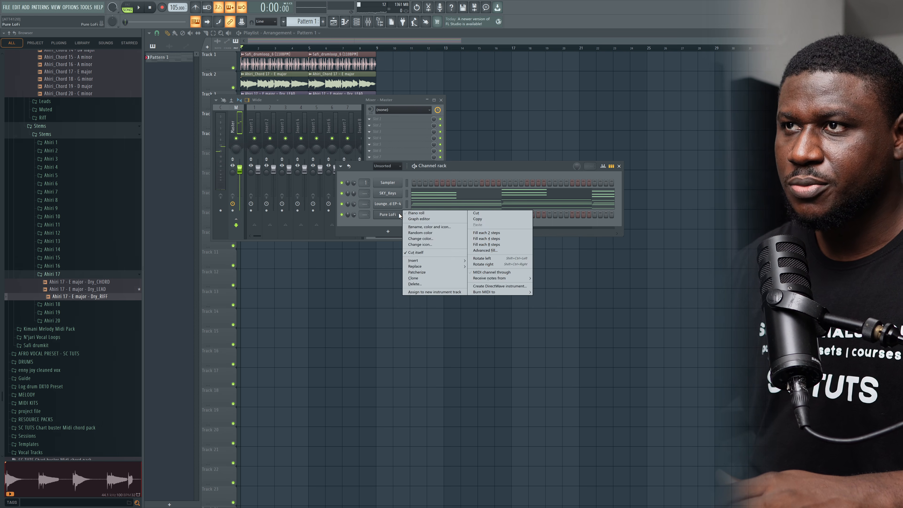
{"action": "left_click", "coordinate": [428, 220]}
{"action": "key", "text": "space"}
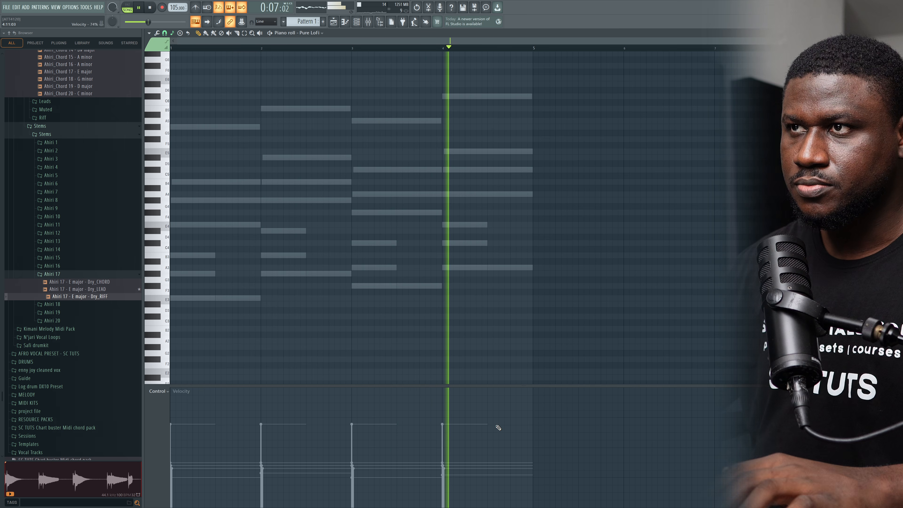
{"action": "key", "text": "space"}
{"action": "key", "text": "space"}
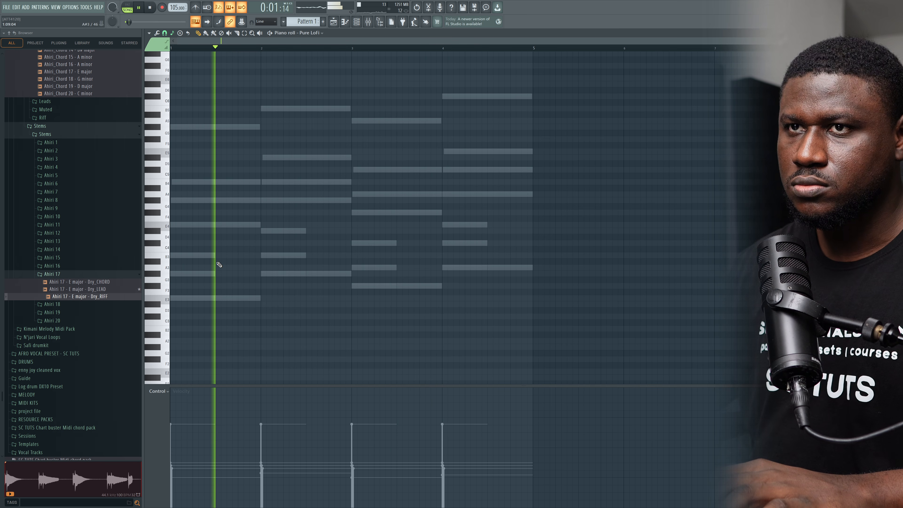
{"action": "key", "text": "space"}
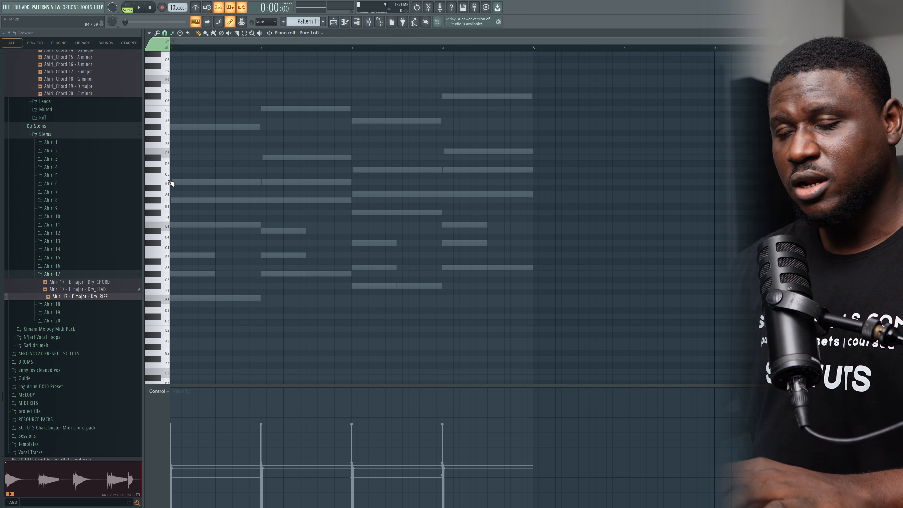
{"action": "left_click", "coordinate": [145, 174]}
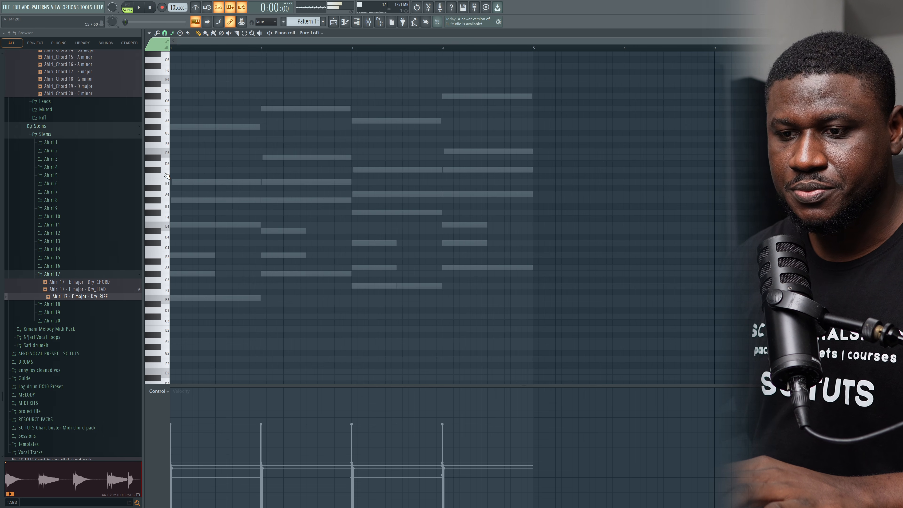
{"action": "key", "text": "space"}
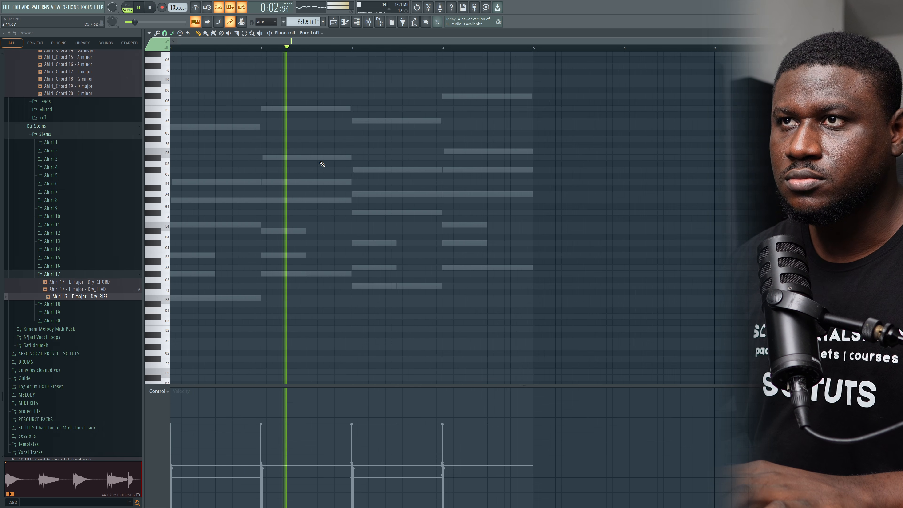
{"action": "left_click", "coordinate": [342, 157]}
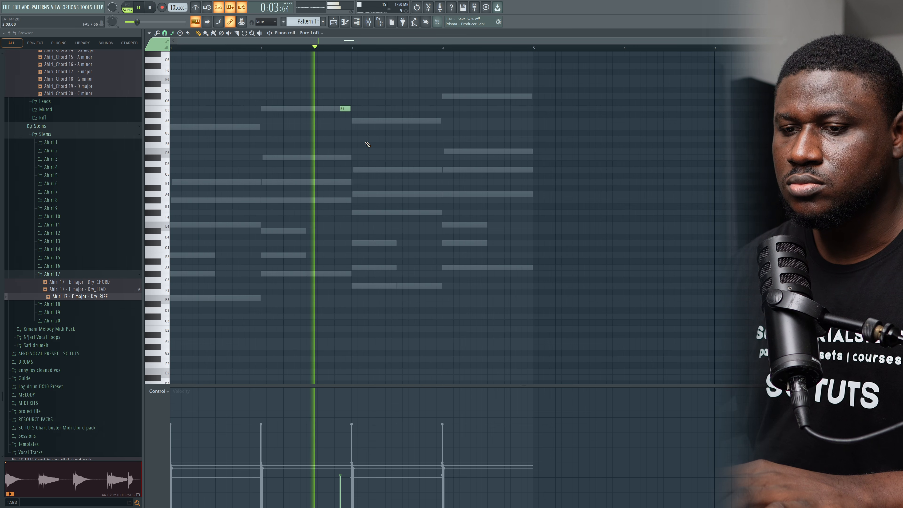
{"action": "scroll", "coordinate": [366, 145], "scroll_direction": "up", "scroll_amount": 2}
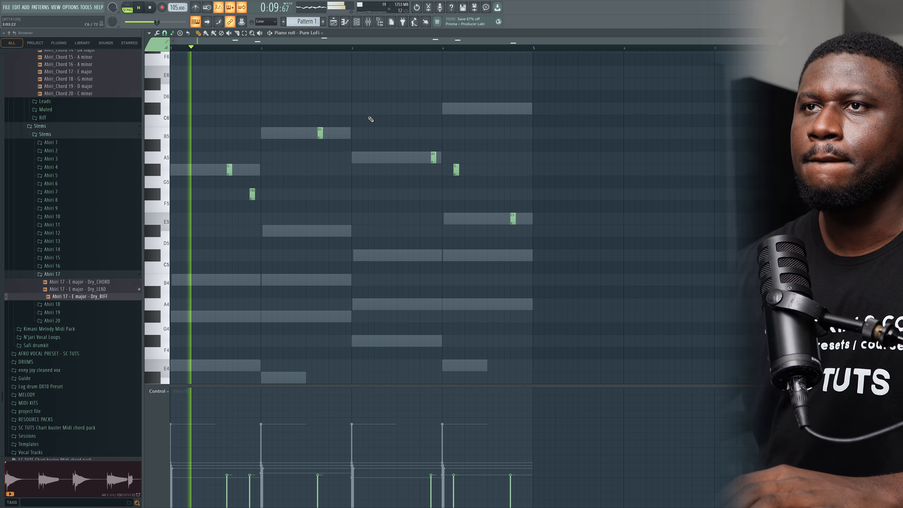
{"action": "key", "text": "space"}
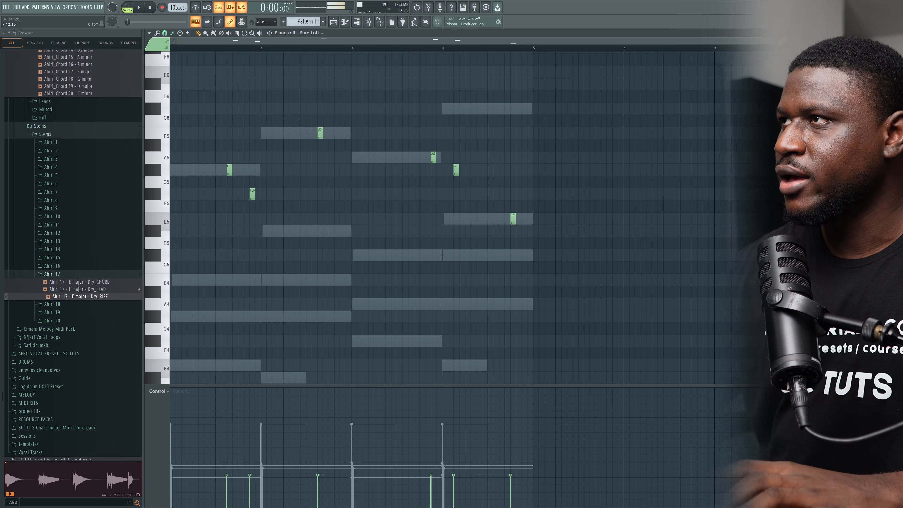
{"action": "key", "text": "Escape"}
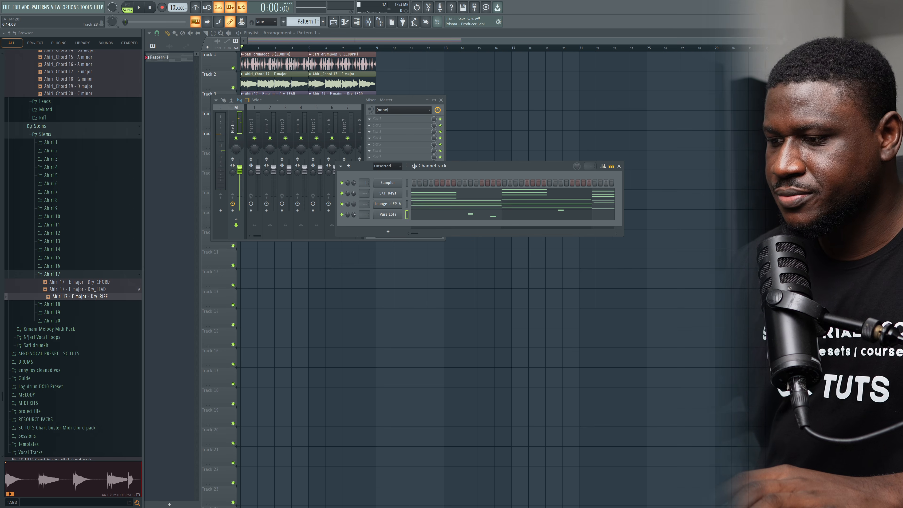
- Add a second SKY_Keys instrument channel and choose a sound from its Pads category
{"action": "left_click", "coordinate": [388, 231]}
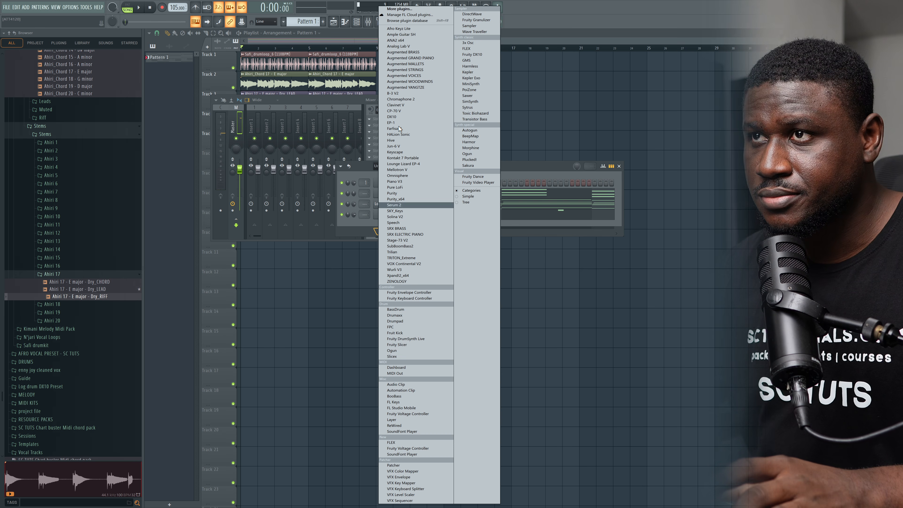
{"action": "left_click", "coordinate": [395, 210]}
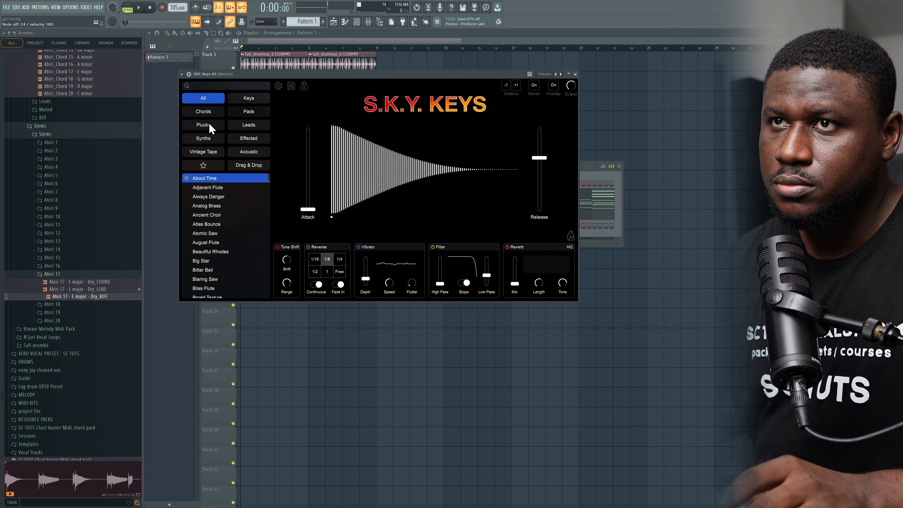
{"action": "left_click", "coordinate": [249, 111]}
{"action": "left_click_drag", "start_coordinate": [264, 74], "coordinate": [273, 76]}
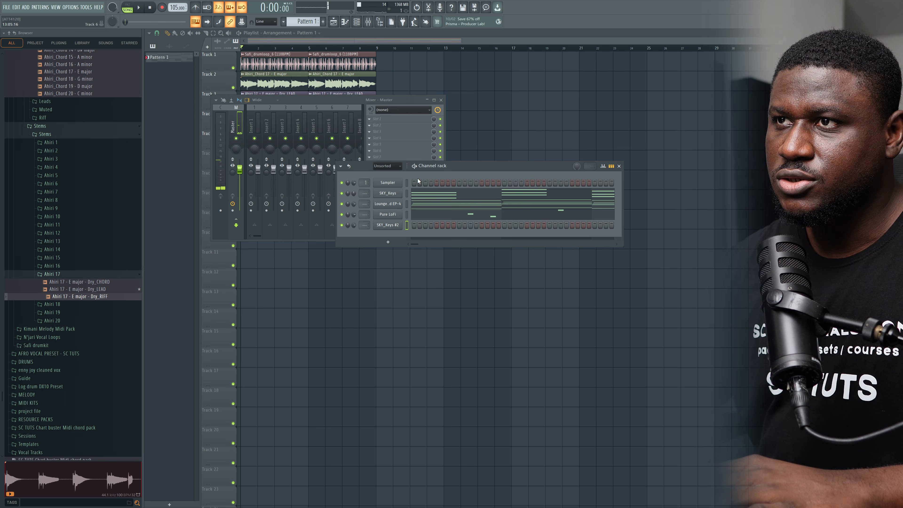
- Draw one-beat SKY_Keys #2 notes at the start of each bar: E5, G#3, F#3 and A3
{"action": "right_click", "coordinate": [401, 224]}
{"action": "left_click", "coordinate": [416, 223]}
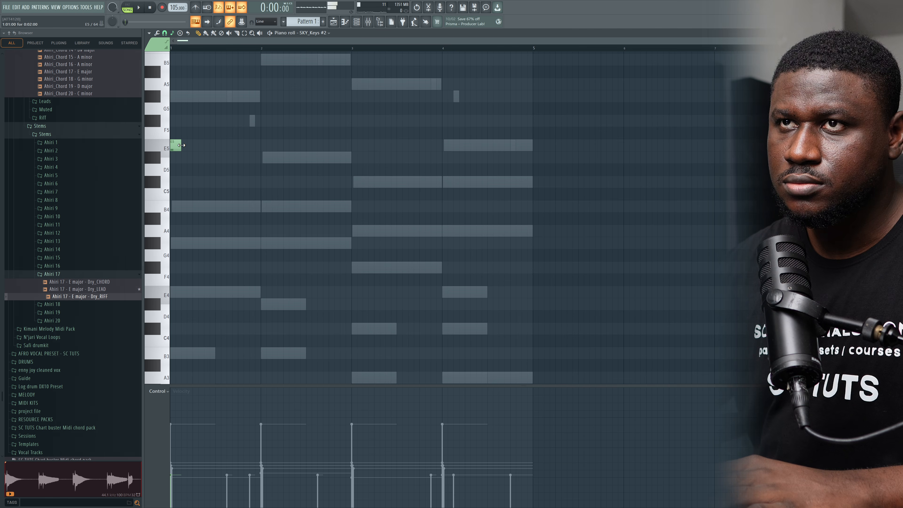
{"action": "key", "text": "space"}
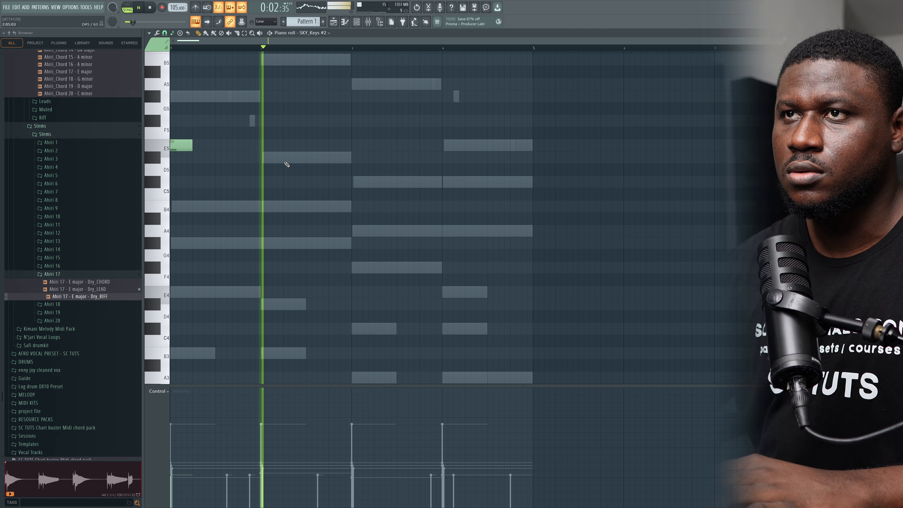
{"action": "scroll", "coordinate": [255, 220], "scroll_direction": "down", "scroll_amount": 5}
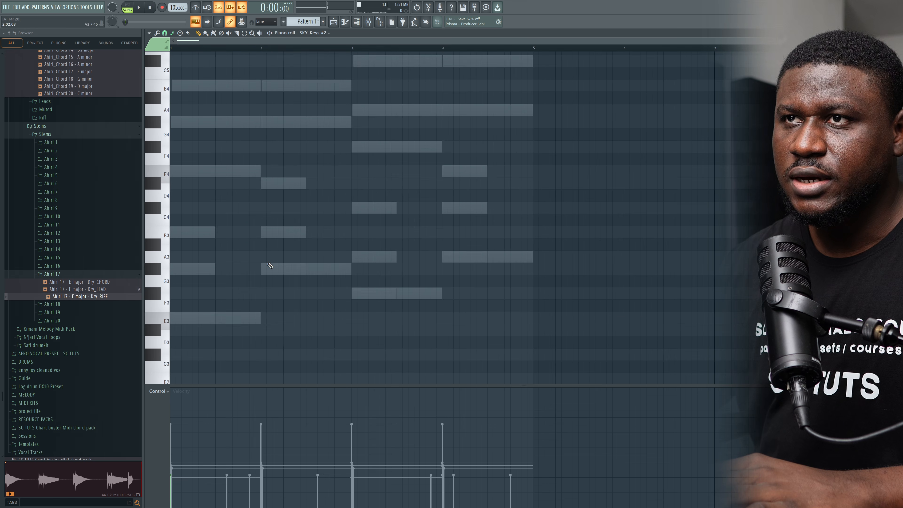
{"action": "left_click", "coordinate": [261, 243]}
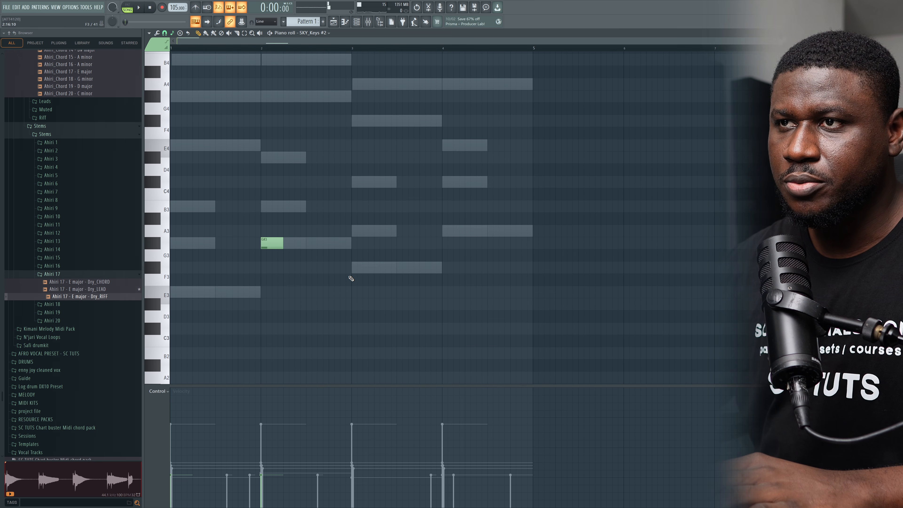
{"action": "left_click", "coordinate": [353, 267]}
{"action": "left_click", "coordinate": [443, 230]}
- Move the SKY_Keys #2 notes in bars 2 to 4 up two octaves and play the pattern
{"action": "left_click_drag", "start_coordinate": [472, 201], "coordinate": [174, 301]}
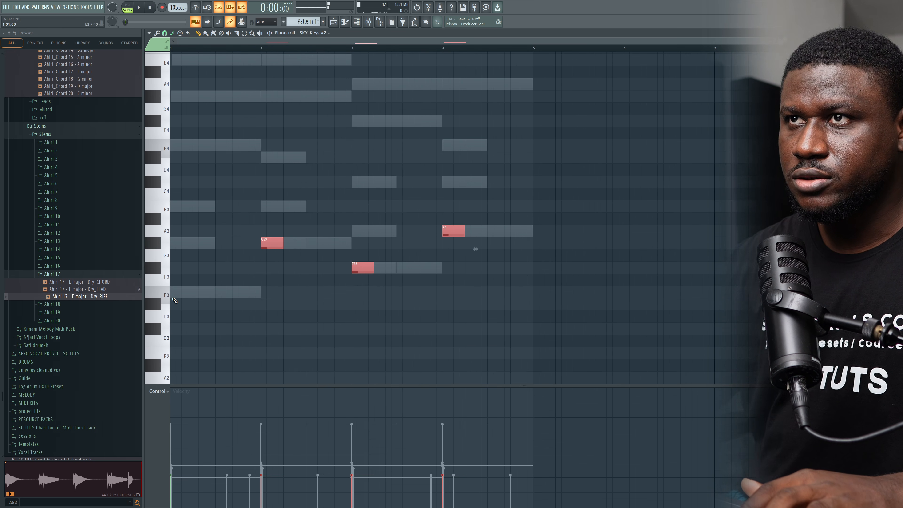
{"action": "key", "text": "ctrl+Up"}
{"action": "key", "text": "ctrl+Up"}
{"action": "scroll", "coordinate": [199, 303], "scroll_direction": "up", "scroll_amount": 6}
{"action": "key", "text": "space"}
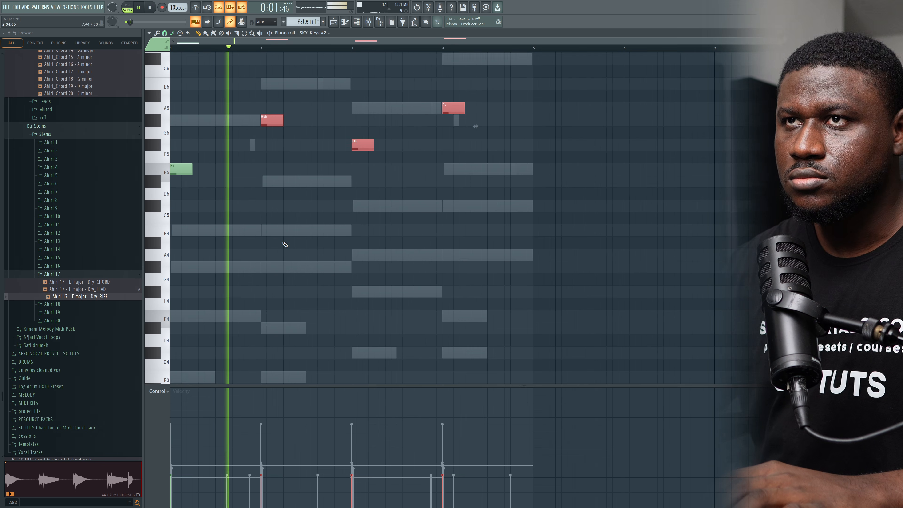
- Set the SKY_Keys #2 channel volume to about 56%
{"action": "scroll", "coordinate": [363, 88], "scroll_direction": "up", "scroll_amount": 4}
{"action": "key", "text": "F6"}
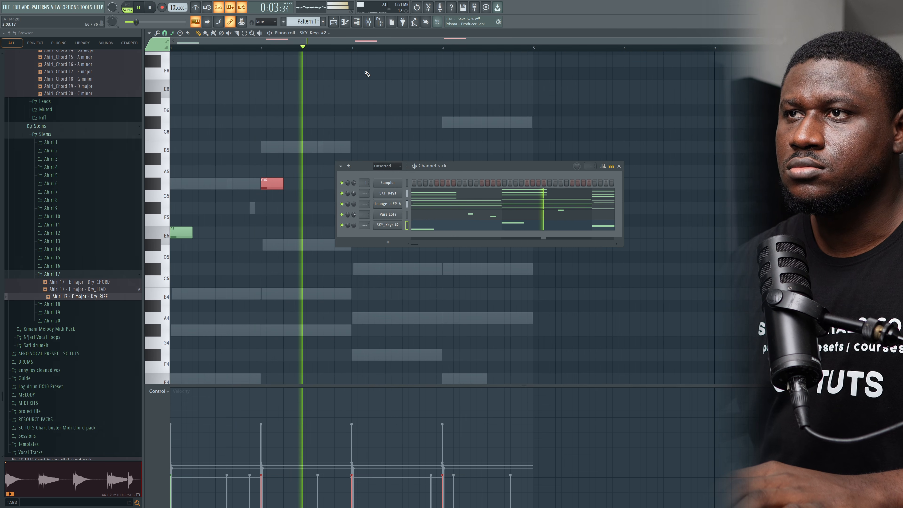
{"action": "left_click_drag", "start_coordinate": [354, 224], "coordinate": [354, 234]}
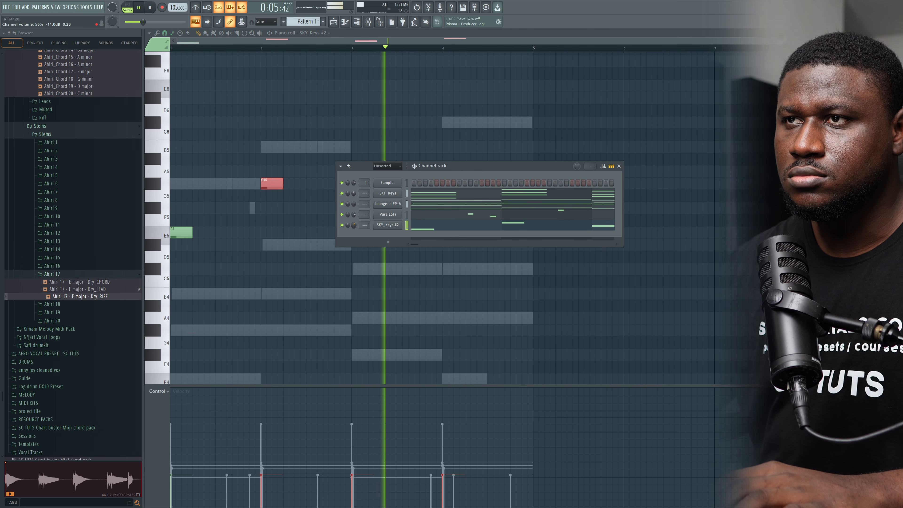
{"action": "left_click", "coordinate": [308, 217]}
{"action": "key", "text": "F6"}
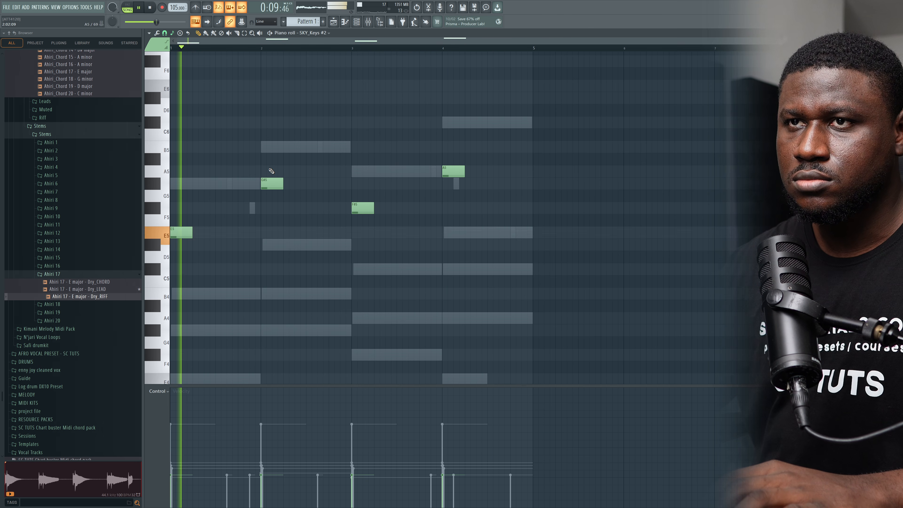
- Lower the bar 2 note of the SKY_Keys #2 melody to F#5 and play the pattern
{"action": "scroll", "coordinate": [271, 171], "scroll_direction": "up", "scroll_amount": 1}
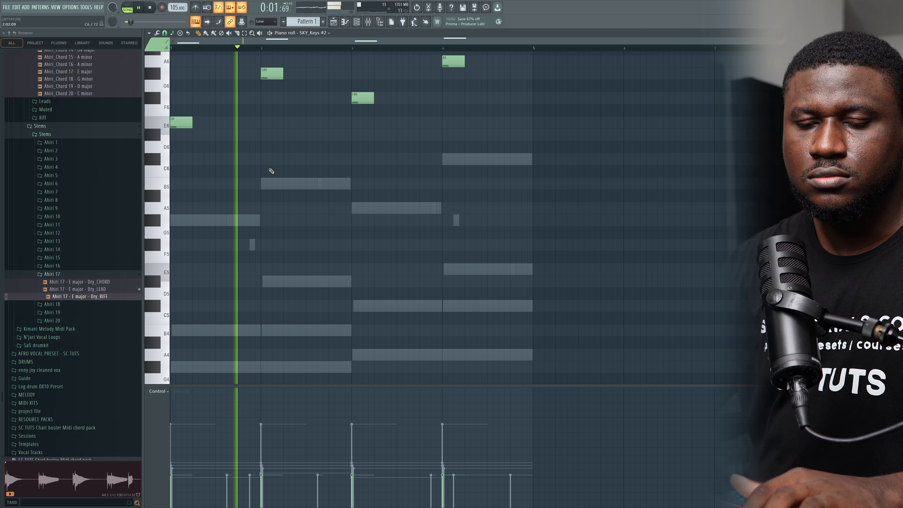
{"action": "key", "text": "ctrl+Down"}
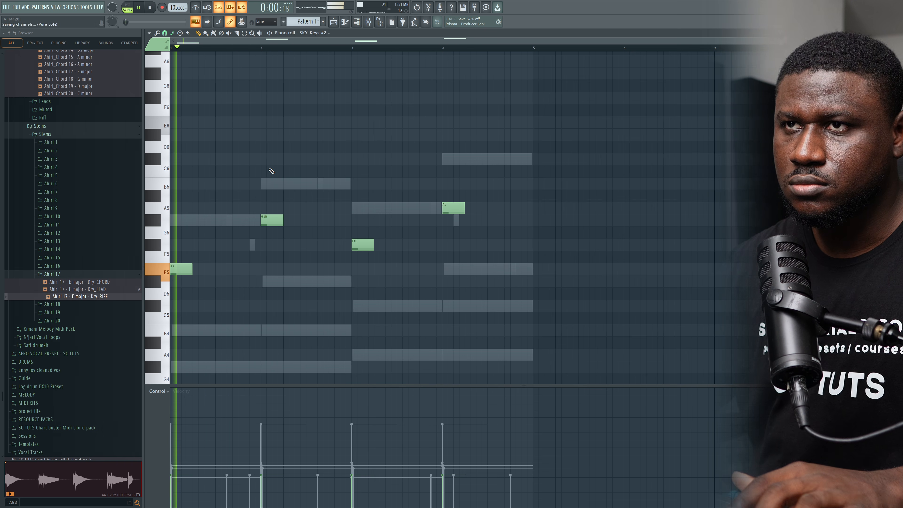
{"action": "left_click_drag", "start_coordinate": [258, 209], "coordinate": [275, 245]}
{"action": "key", "text": "space"}
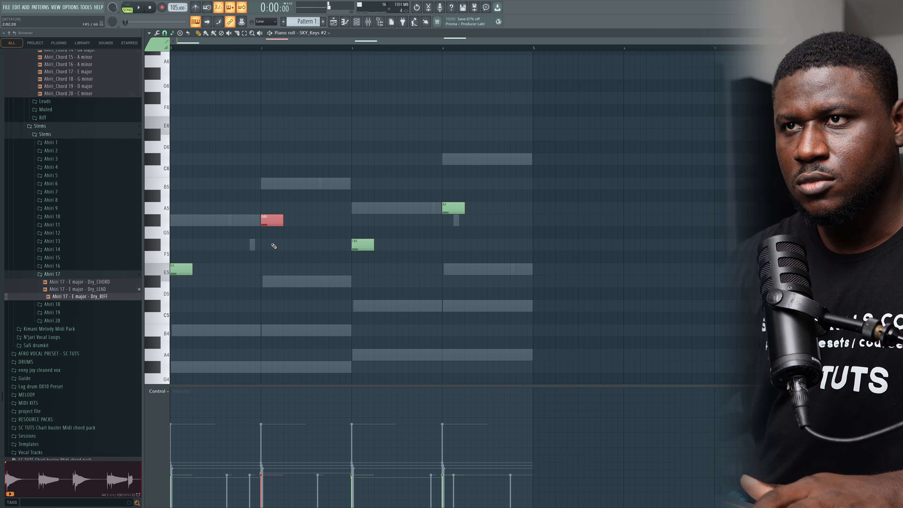
{"action": "key", "text": "space"}
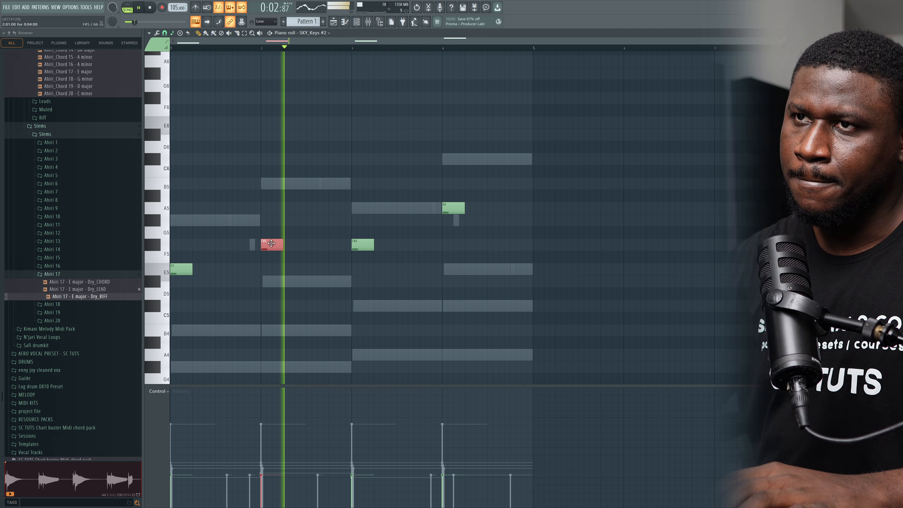
- Raise the bar 3 note of the SKY_Keys #2 melody to A5 while auditioning the pattern
{"action": "left_click", "coordinate": [363, 245]}
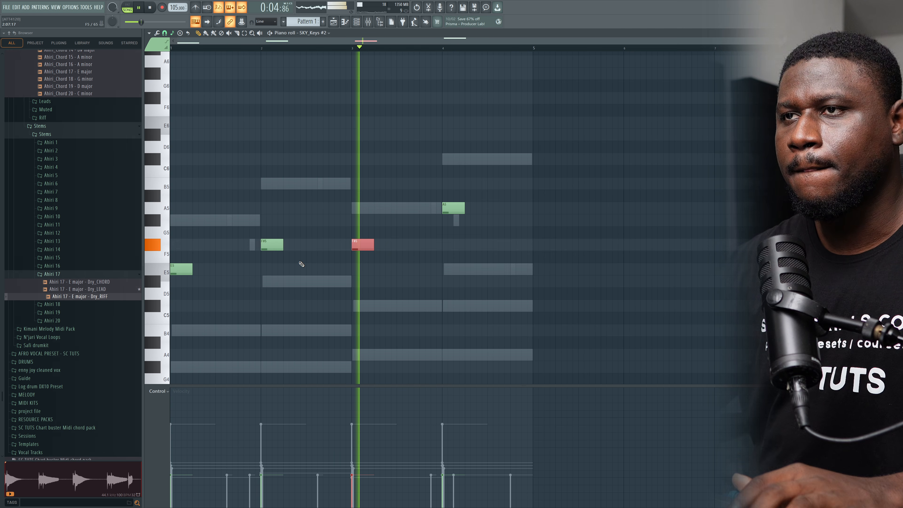
{"action": "key", "text": "space"}
{"action": "key", "text": "space"}
{"action": "key", "text": "shift+Up"}
{"action": "key", "text": "shift+Up"}
{"action": "key", "text": "shift+Up"}
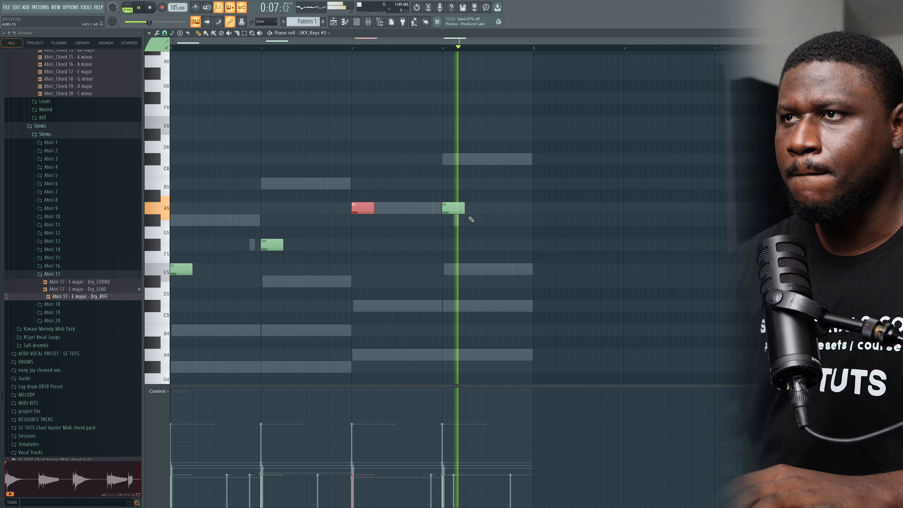
- Try the Vocal Swell preset from the Pads category on the SKY_Keys #2 channel
{"action": "left_click", "coordinate": [356, 22]}
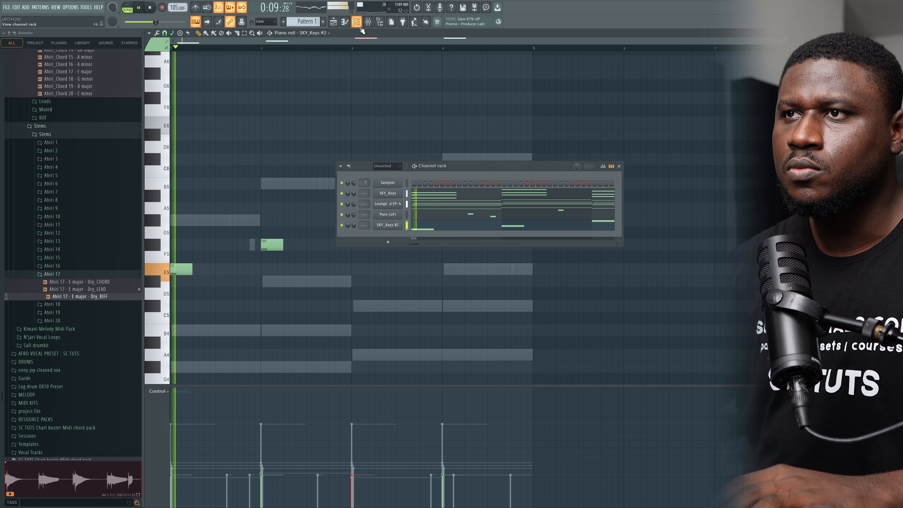
{"action": "key", "text": "space"}
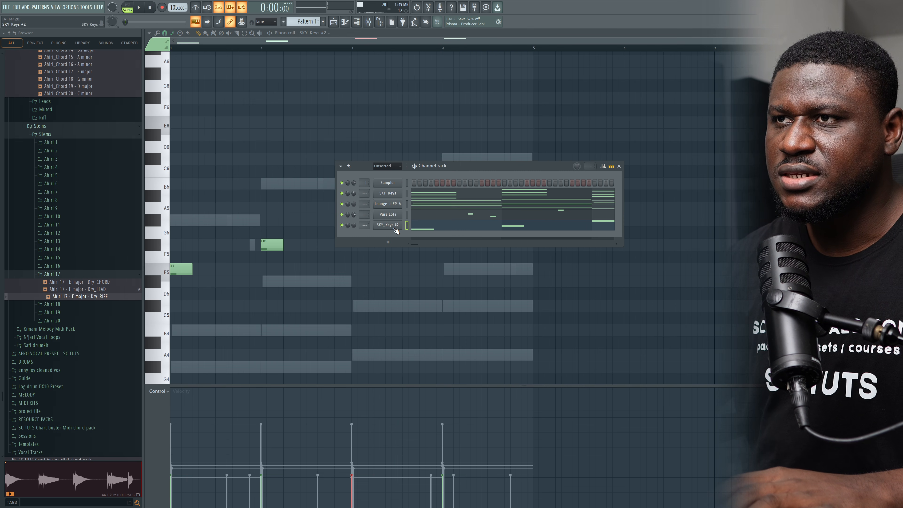
{"action": "left_click", "coordinate": [394, 228]}
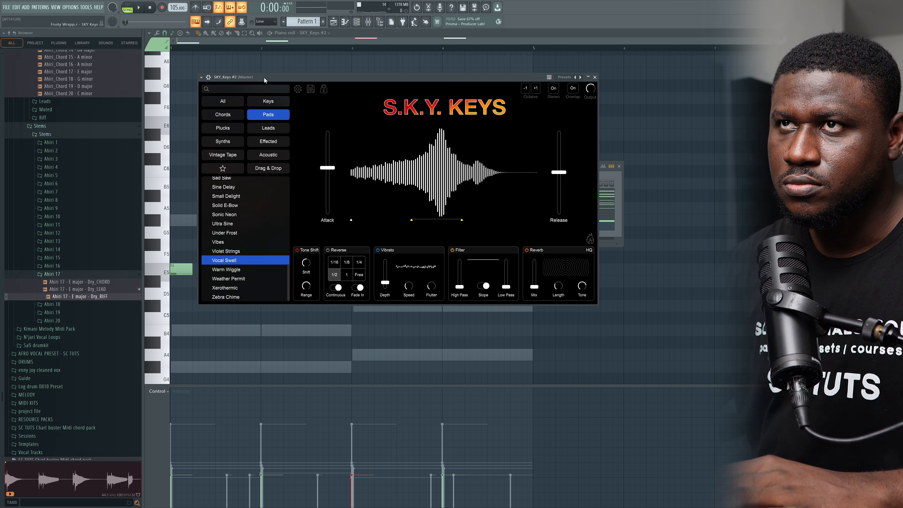
{"action": "key", "text": "space"}
{"action": "key", "text": "space"}
{"action": "key", "text": "Escape"}
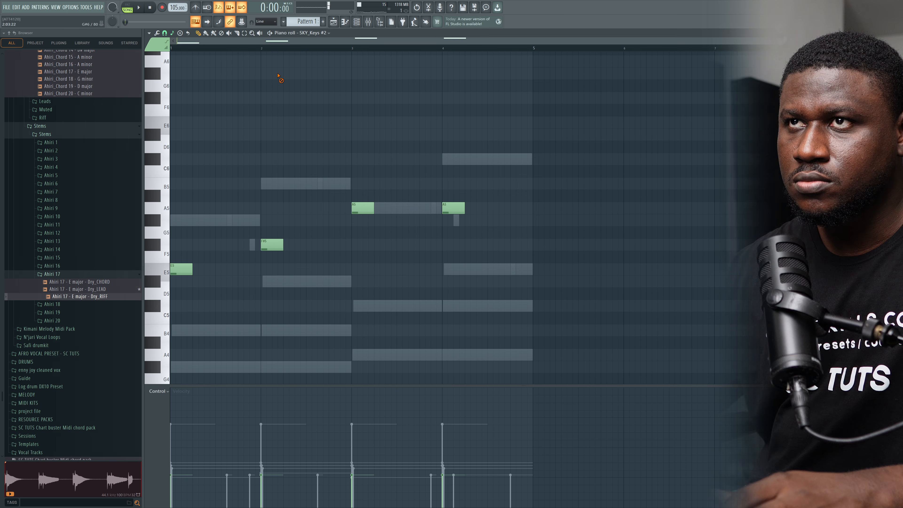
- Load the Ghost Flute preset from the Synths category on the SKY_Keys #2 channel
{"action": "left_click", "coordinate": [356, 21]}
{"action": "left_click", "coordinate": [389, 227]}
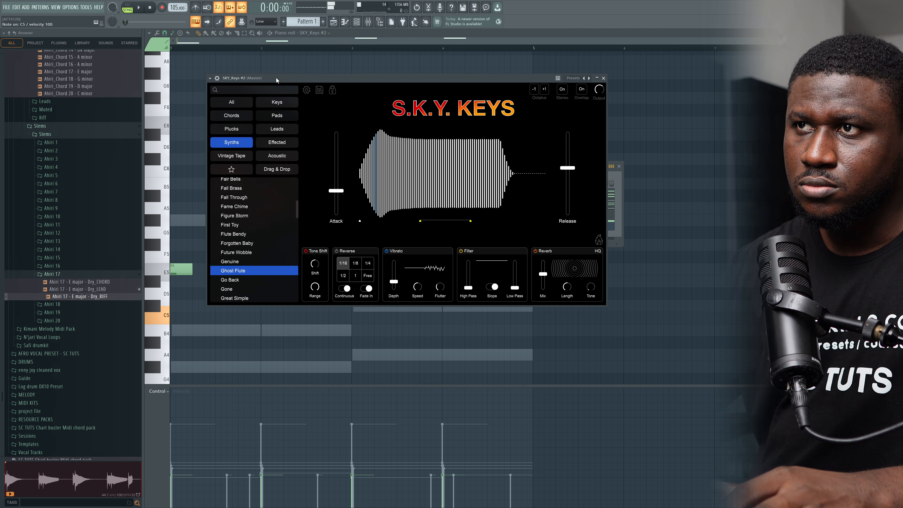
- Replace the SKY_Keys #2 instrument with Augmented YANGTZE and load its Chinese Duet preset
{"action": "key", "text": "Escape"}
{"action": "right_click", "coordinate": [387, 229]}
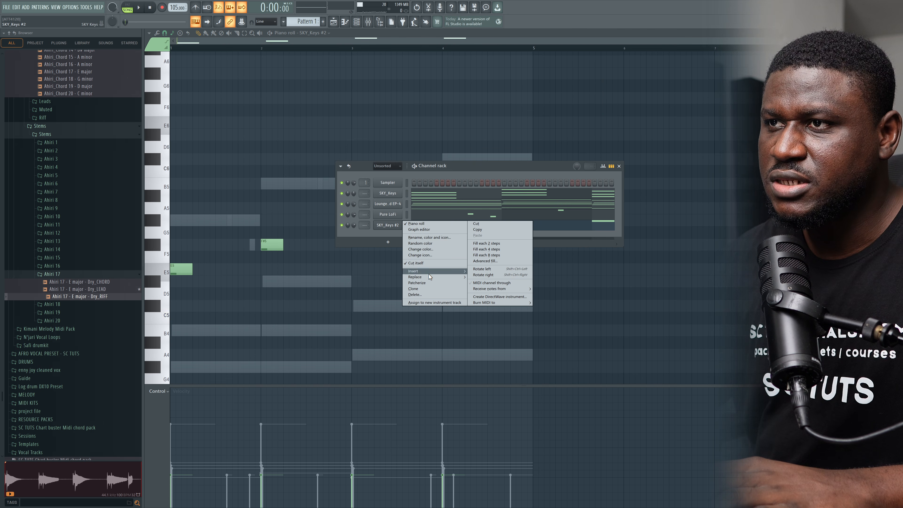
{"action": "mouse_move", "coordinate": [429, 277]}
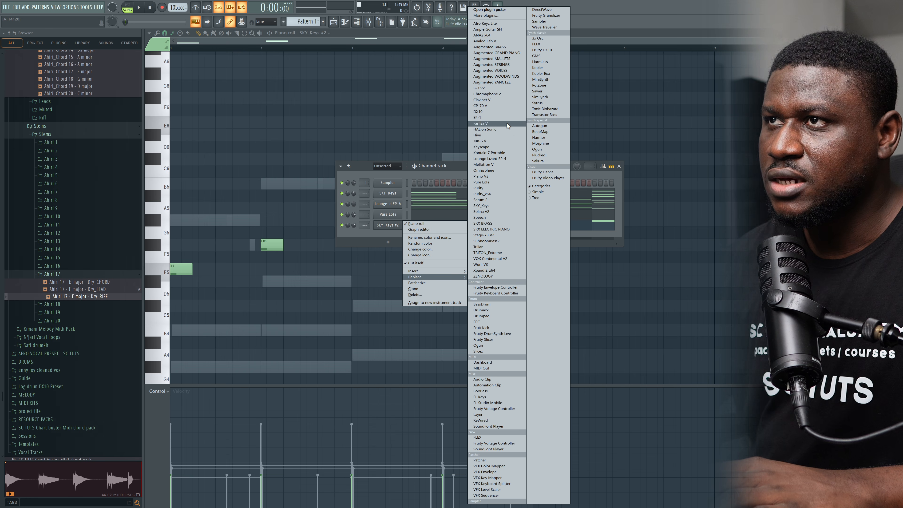
{"action": "left_click", "coordinate": [492, 82]}
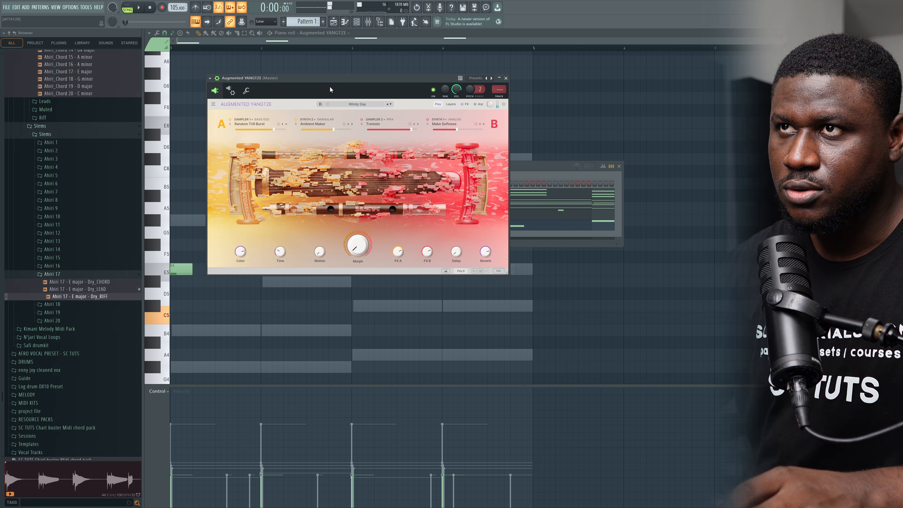
{"action": "left_click", "coordinate": [351, 103]}
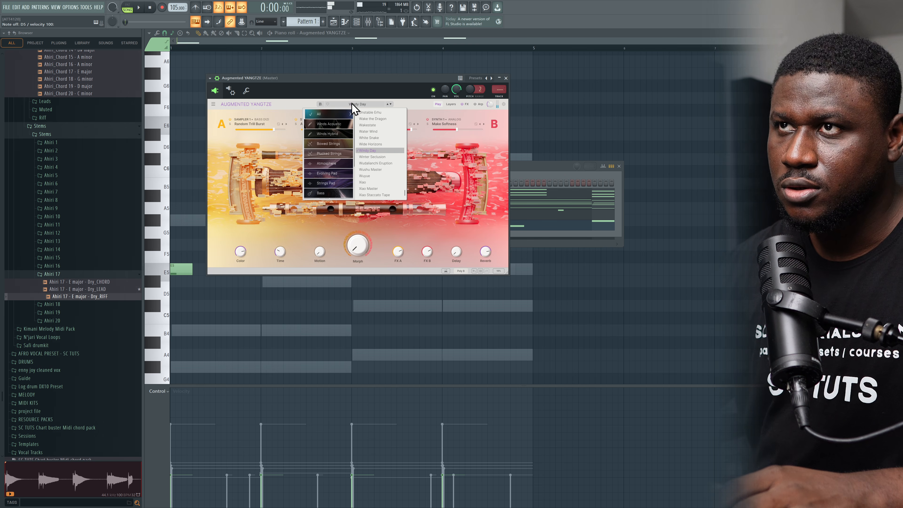
{"action": "left_click", "coordinate": [341, 132]}
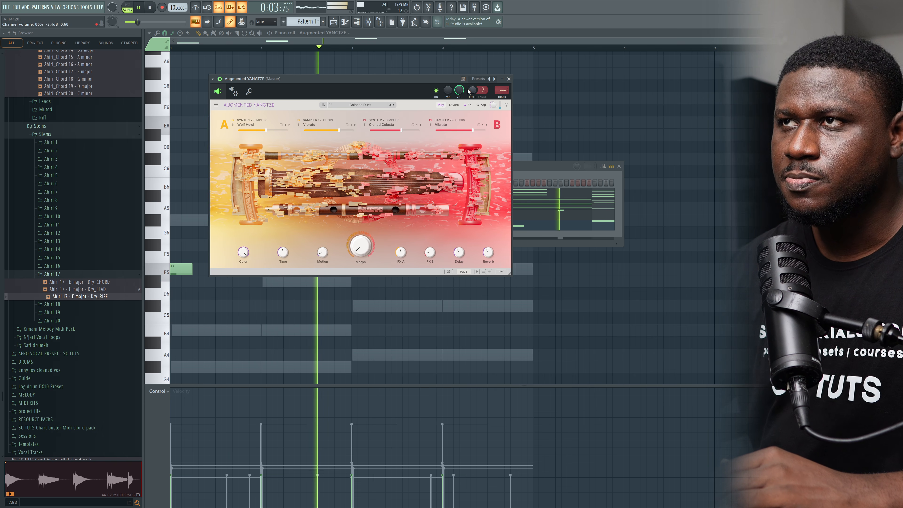
{"action": "left_click", "coordinate": [508, 78]}
{"action": "left_click", "coordinate": [505, 87]}
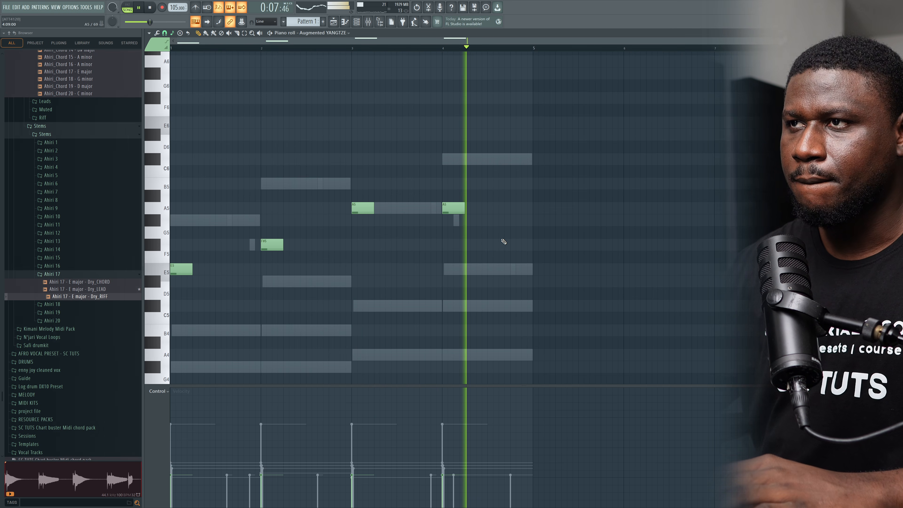
- Add a G#5 note halfway through bar 4 of the Augmented YANGTZE melody and set that channel's volume to 73%
{"action": "left_click", "coordinate": [506, 221]}
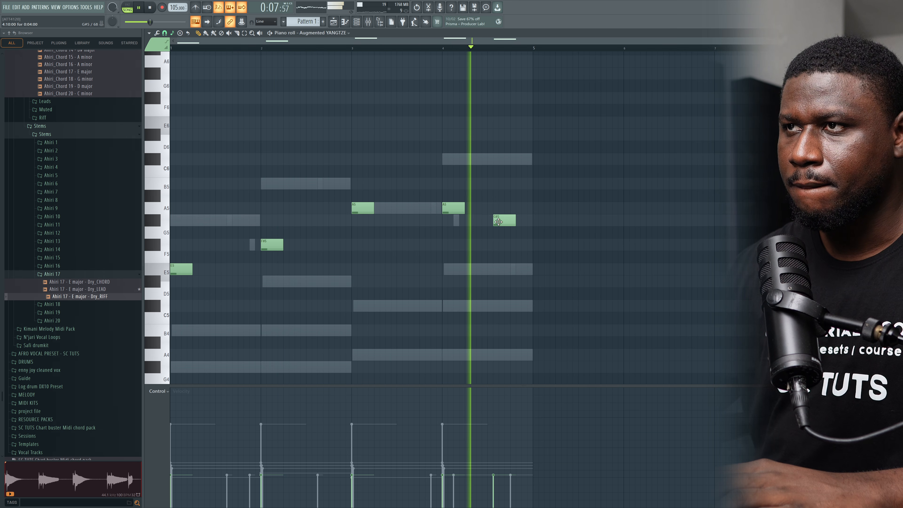
{"action": "left_click_drag", "start_coordinate": [507, 221], "coordinate": [498, 222]}
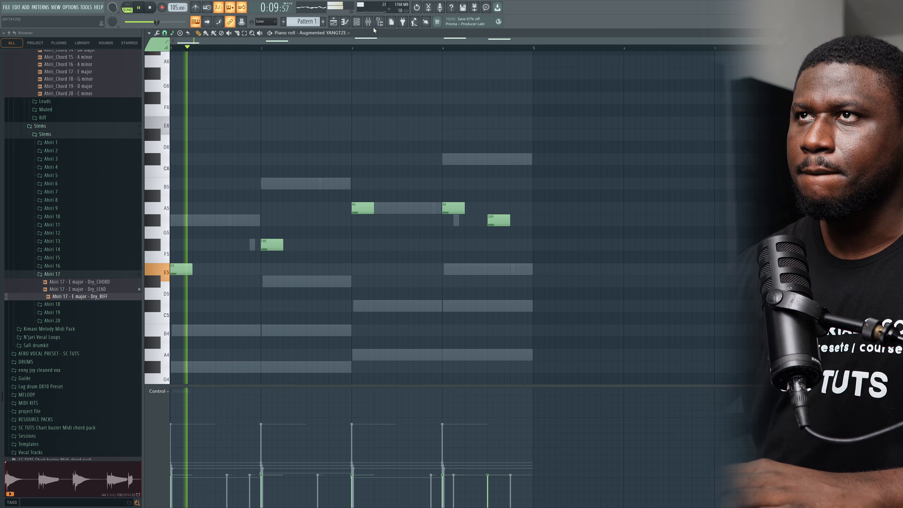
{"action": "left_click", "coordinate": [356, 21]}
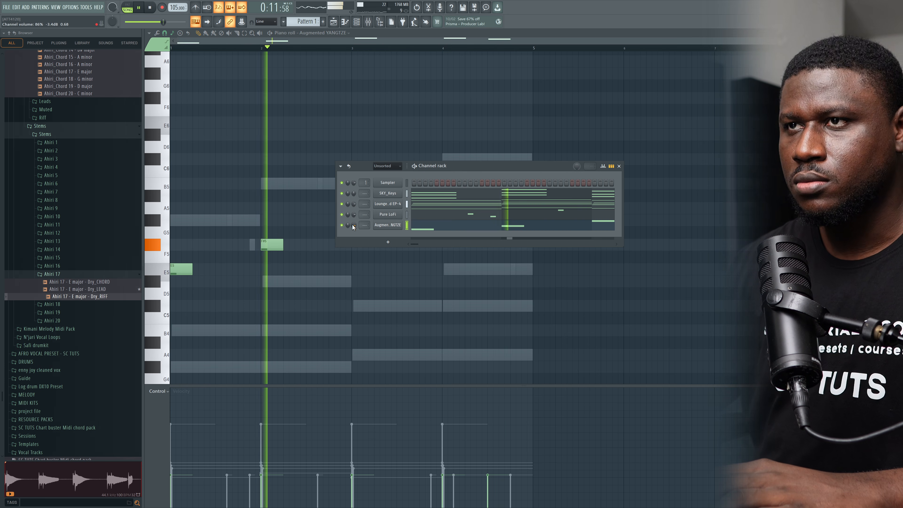
{"action": "left_click_drag", "start_coordinate": [354, 226], "coordinate": [354, 235]}
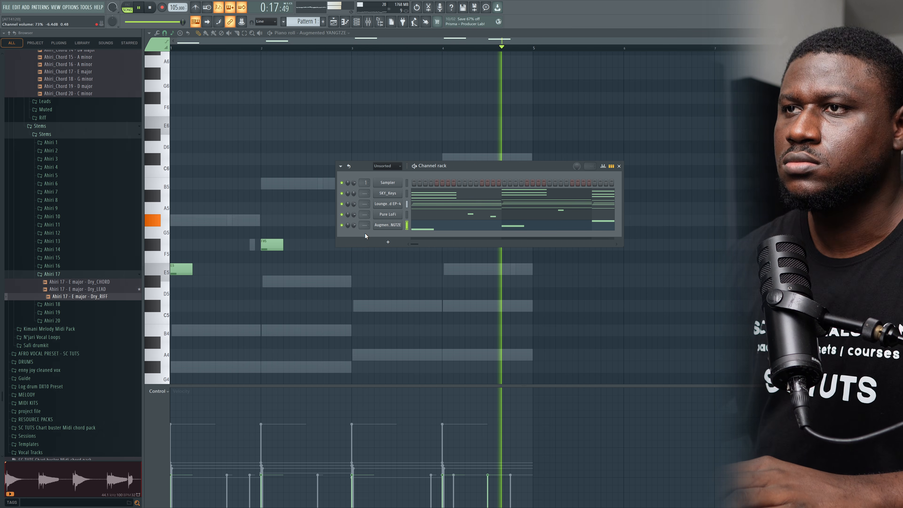
{"action": "key", "text": "space"}
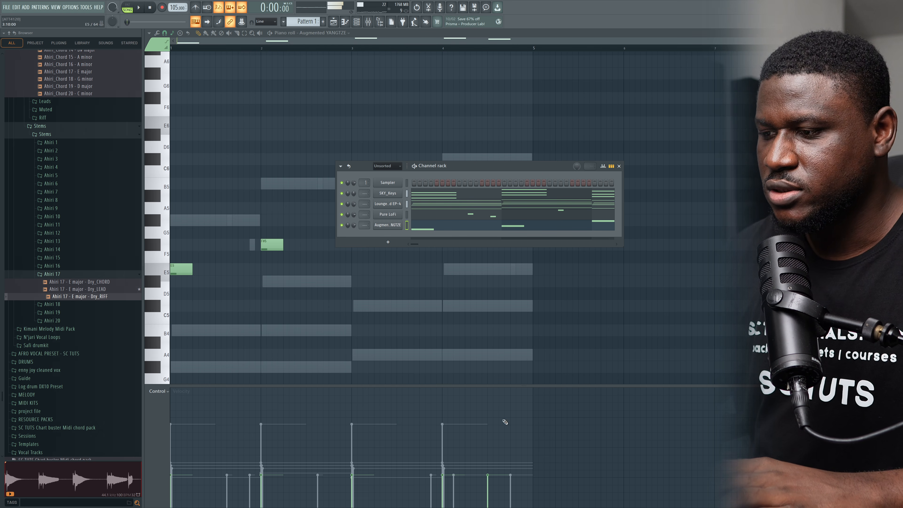
- Add a new Analog Lab V instrument channel to the pattern
{"action": "left_click", "coordinate": [390, 240]}
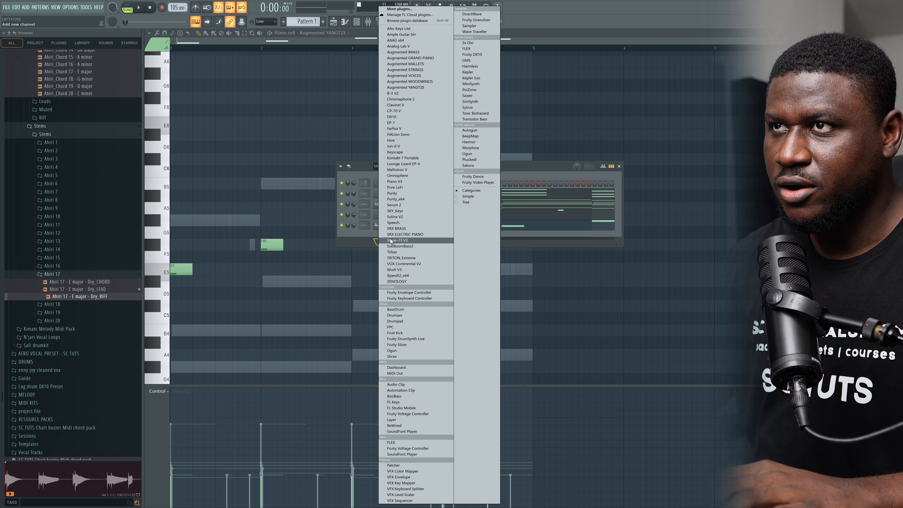
{"action": "key", "text": "Escape"}
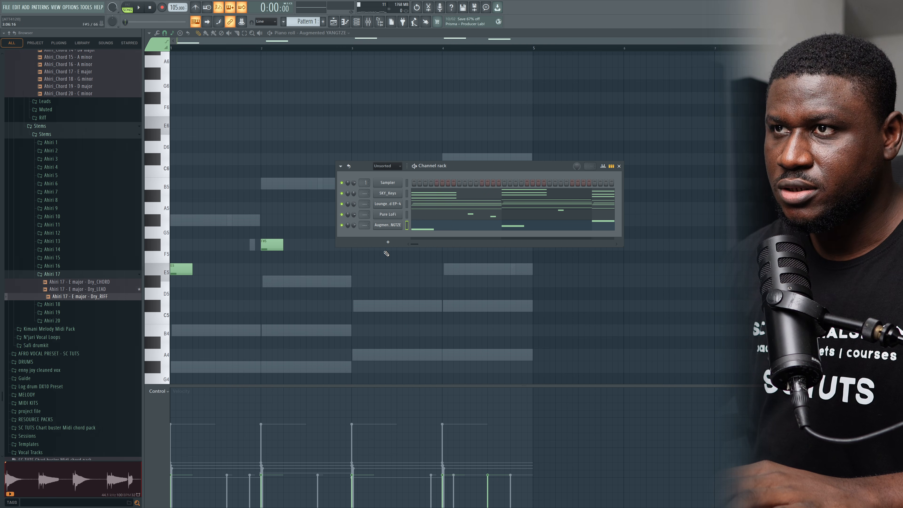
{"action": "left_click", "coordinate": [388, 244]}
{"action": "left_click", "coordinate": [390, 44]}
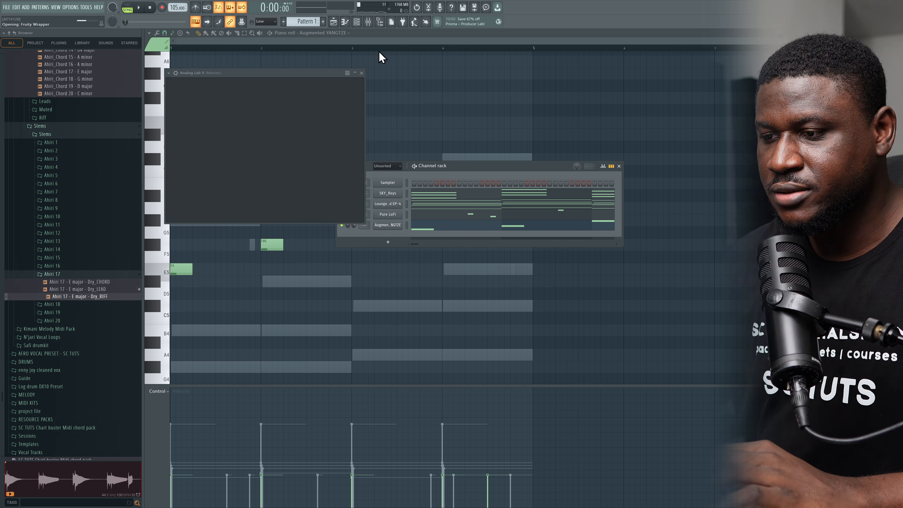
- Search the Analog Lab V presets for violin, audition a few, and load the 8 violins string ensemble preset
{"action": "left_click", "coordinate": [278, 82]}
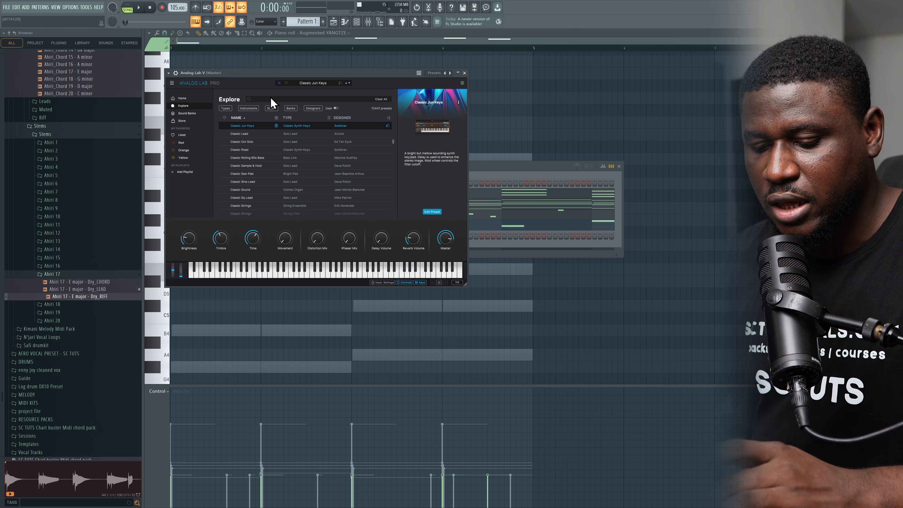
{"action": "type", "text": "VIOL"}
{"action": "key", "text": "BackSpace"}
{"action": "type", "text": "OLIN"}
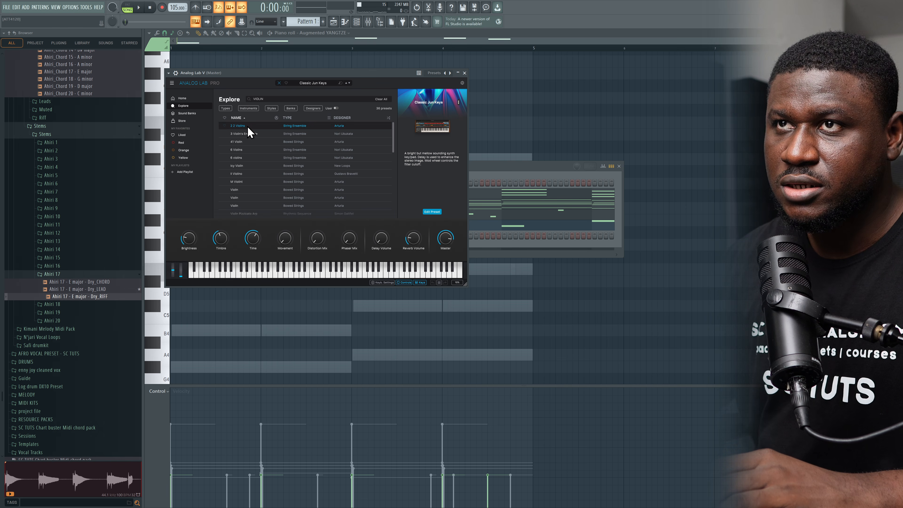
{"action": "key", "text": "Return"}
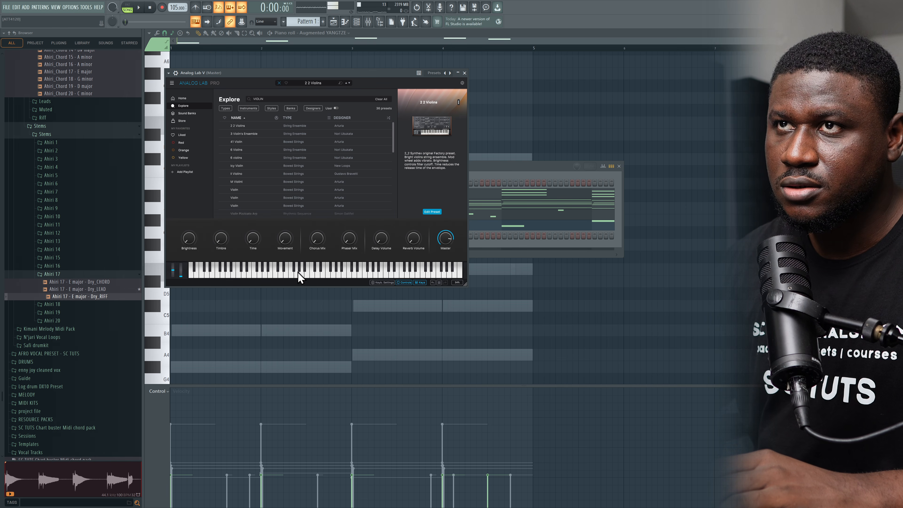
{"action": "left_click", "coordinate": [260, 149]}
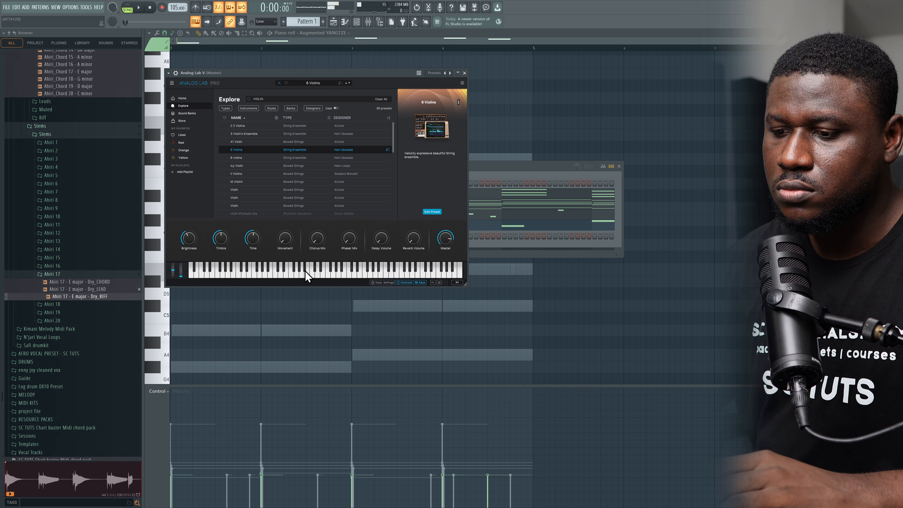
{"action": "left_click", "coordinate": [253, 157]}
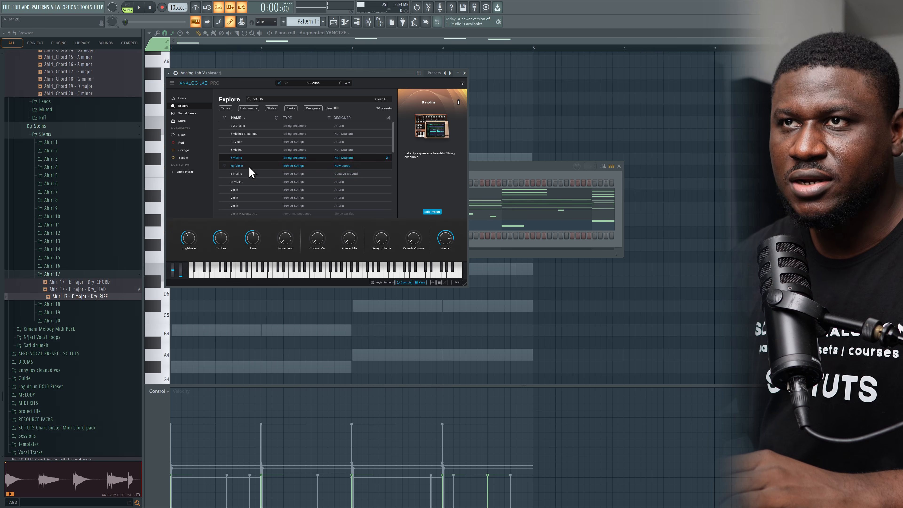
{"action": "left_click", "coordinate": [465, 73]}
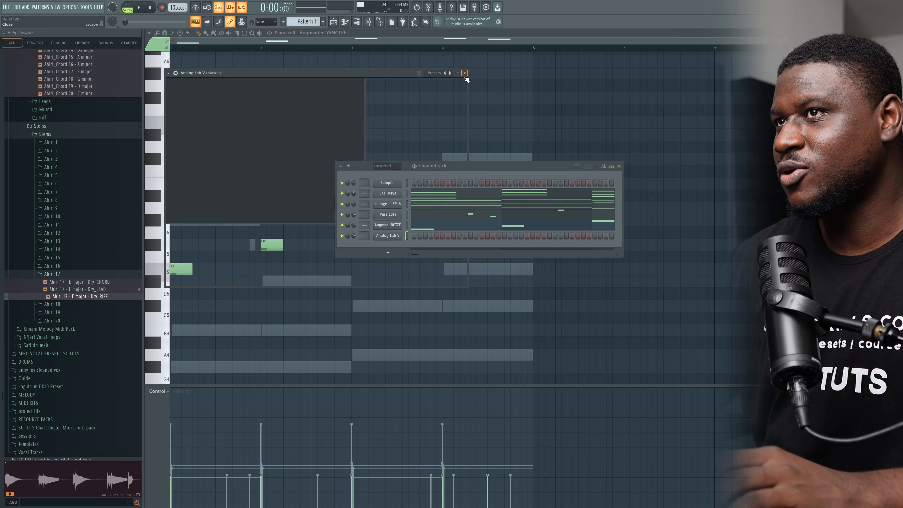
- Enter a full-bar E5 note in bar 1 of the Analog Lab V piano roll
{"action": "right_click", "coordinate": [401, 237]}
{"action": "left_click", "coordinate": [419, 244]}
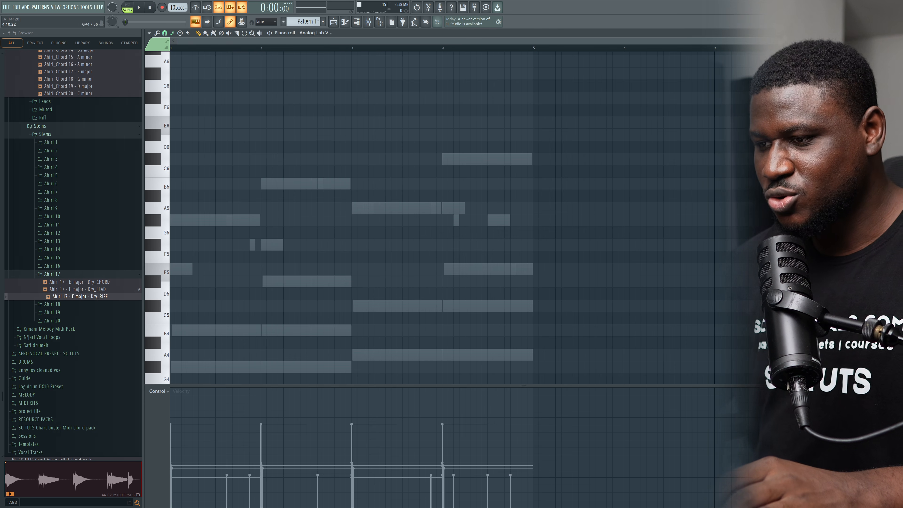
{"action": "scroll", "coordinate": [272, 258], "scroll_direction": "down", "scroll_amount": 3}
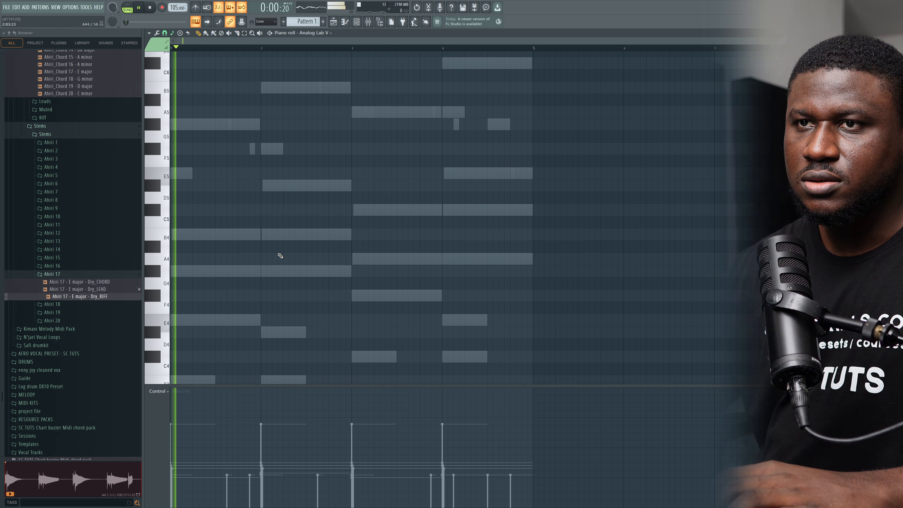
{"action": "left_click", "coordinate": [261, 311]}
{"action": "key", "text": "ctrl+Up"}
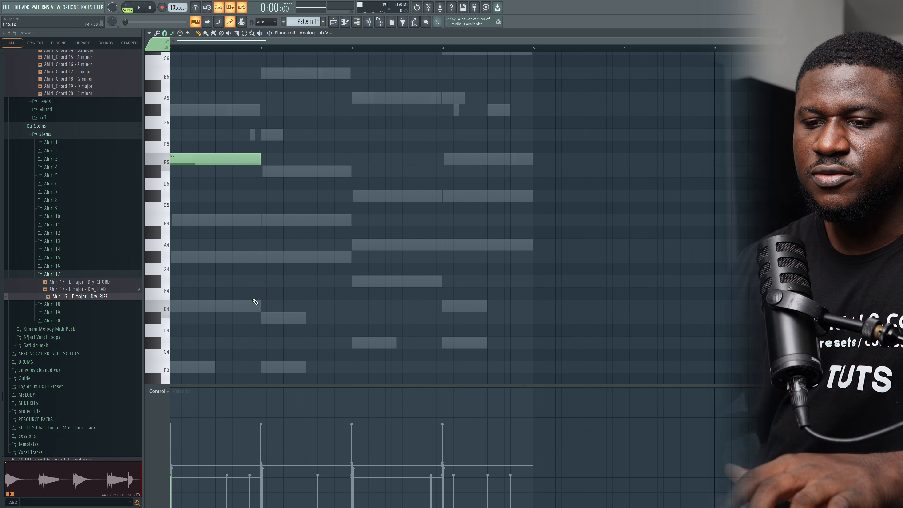
- Audition the violin part and add full-bar notes at G#5 in bar 2 and C#5 in bar 3
{"action": "key", "text": "space"}
{"action": "scroll", "coordinate": [260, 243], "scroll_direction": "up", "scroll_amount": 1}
{"action": "scroll", "coordinate": [260, 244], "scroll_direction": "up", "scroll_amount": 2}
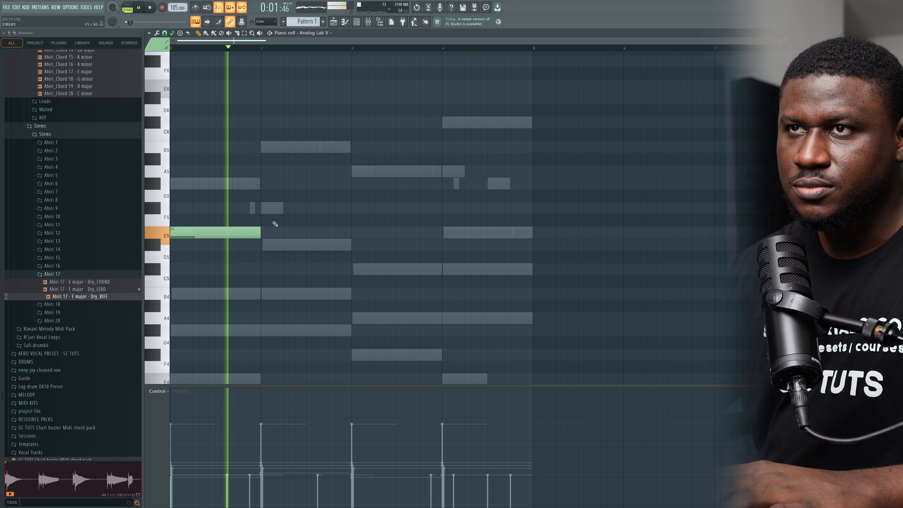
{"action": "key", "text": "space"}
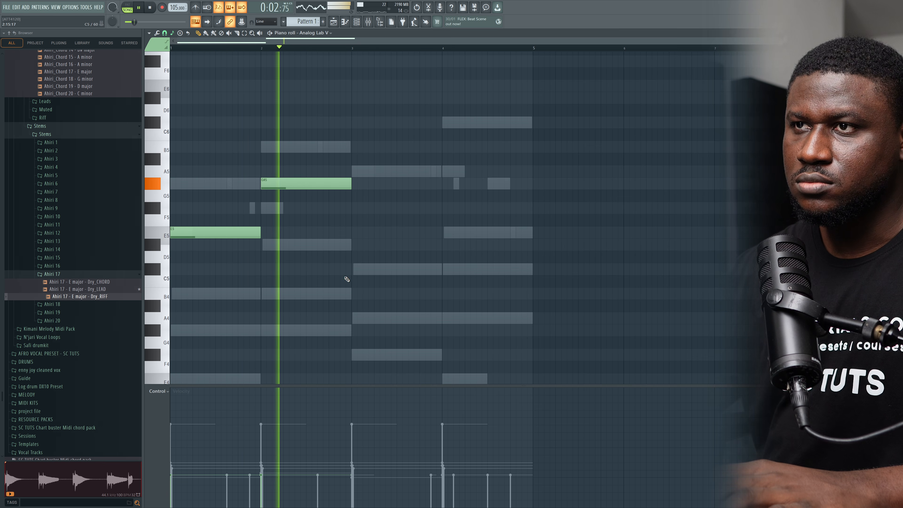
{"action": "left_click", "coordinate": [354, 269]}
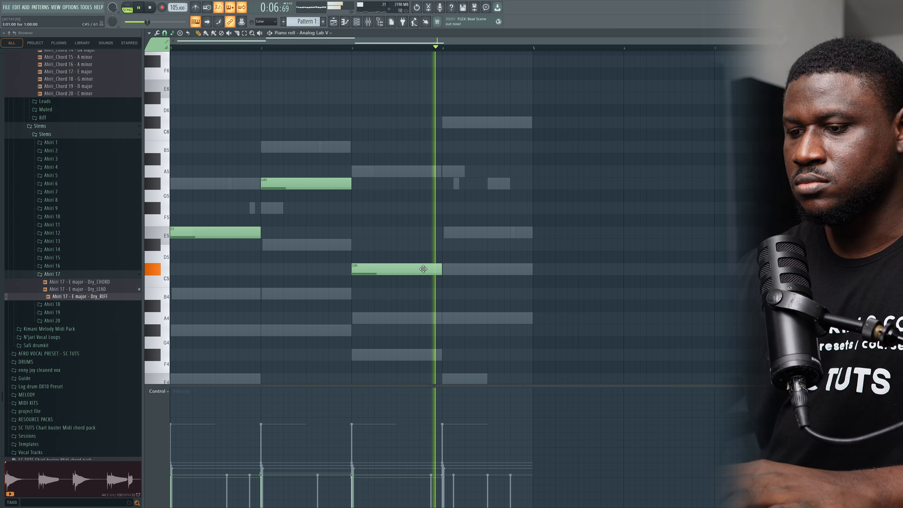
- Fill bar 4 of the violin part with a half-bar E5 note followed by a half-bar B5 note
{"action": "key", "text": "space"}
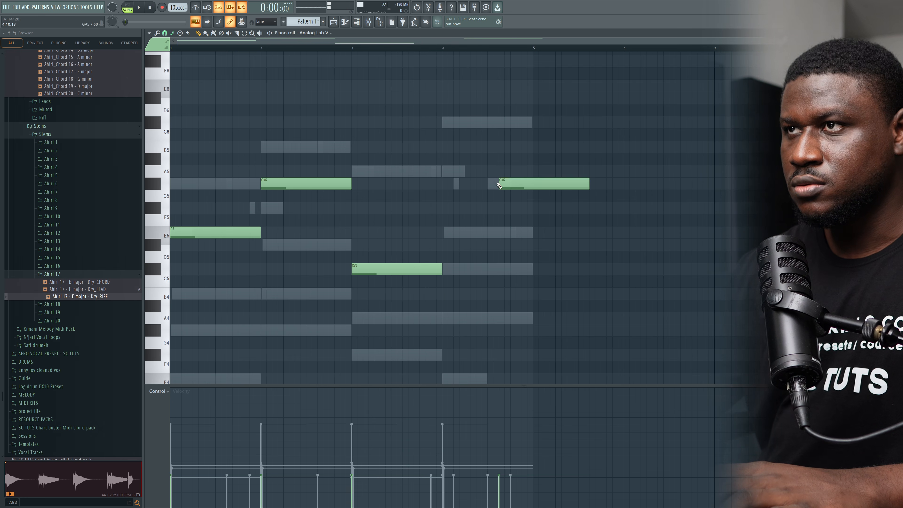
{"action": "key", "text": "space"}
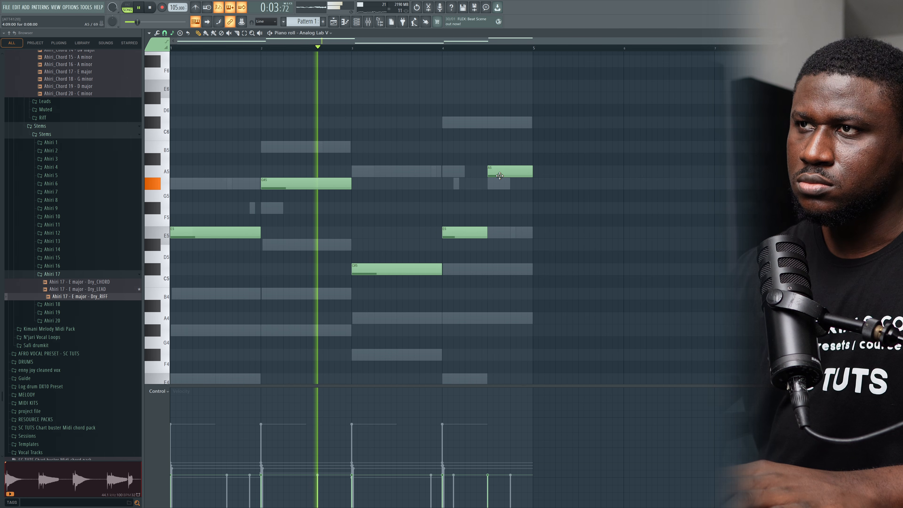
{"action": "left_click_drag", "start_coordinate": [499, 175], "coordinate": [501, 149]}
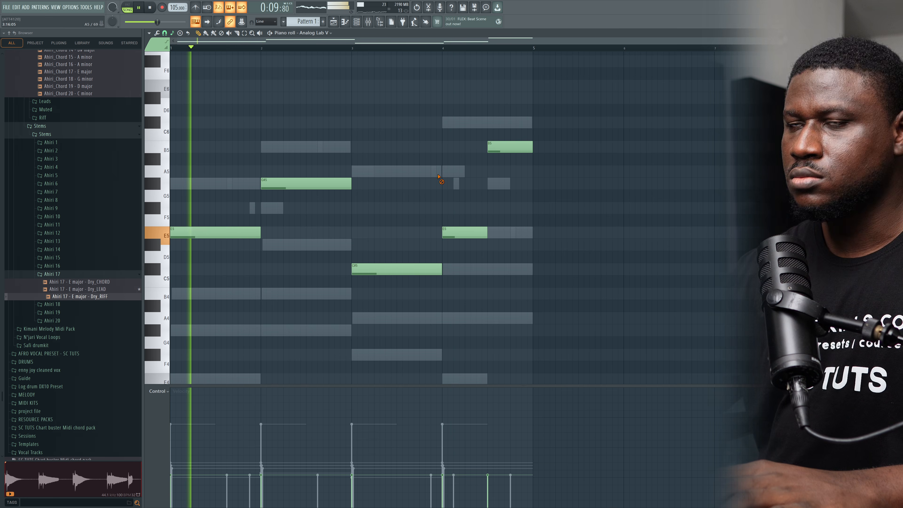
- Add short passing notes at F#5 ending bar 1 and B4 ending bar 2, shortening the preceding long notes to fit
{"action": "key", "text": "space"}
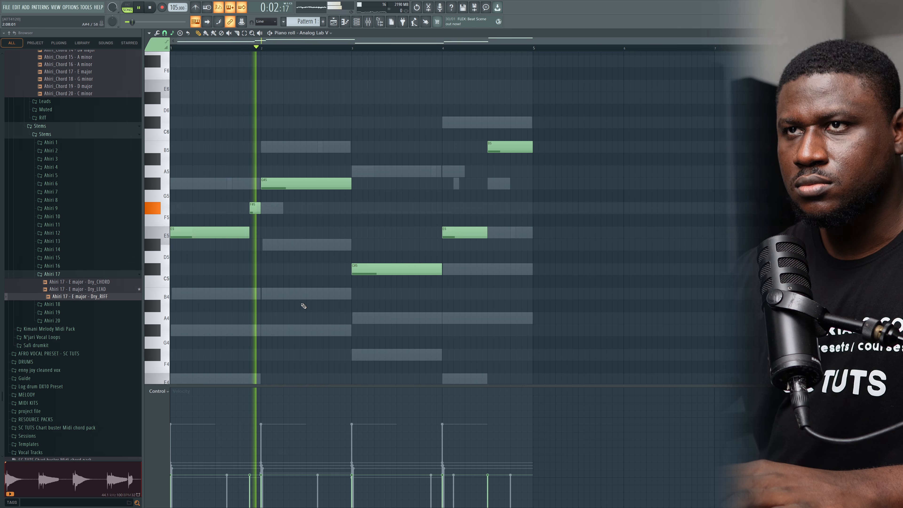
{"action": "key", "text": "space"}
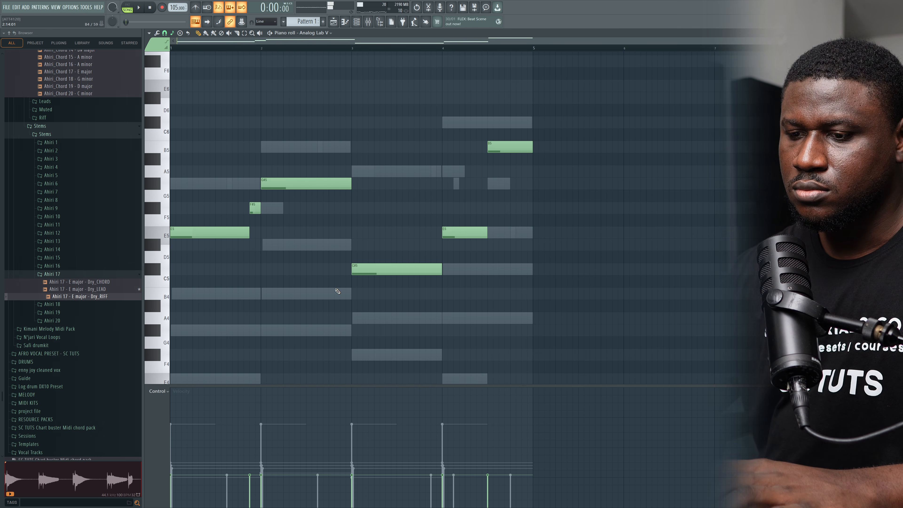
{"action": "key", "text": "space"}
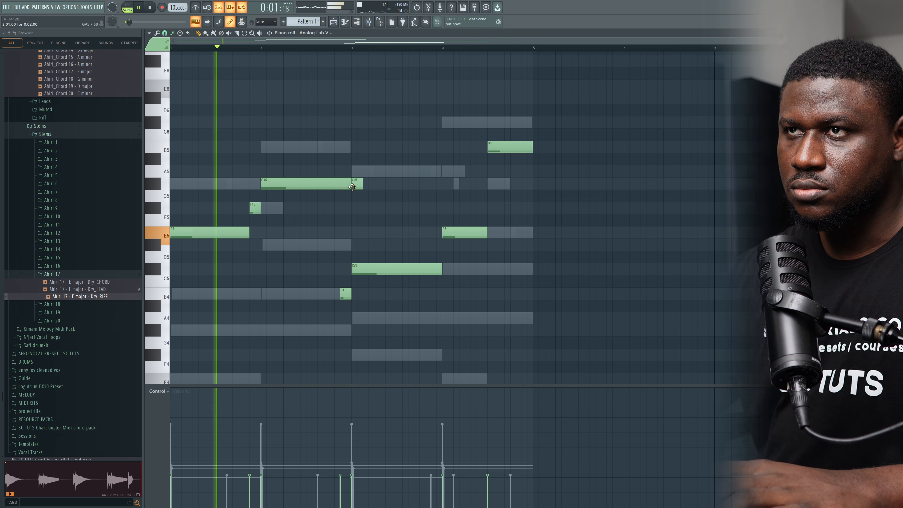
{"action": "left_click_drag", "start_coordinate": [355, 187], "coordinate": [340, 186]}
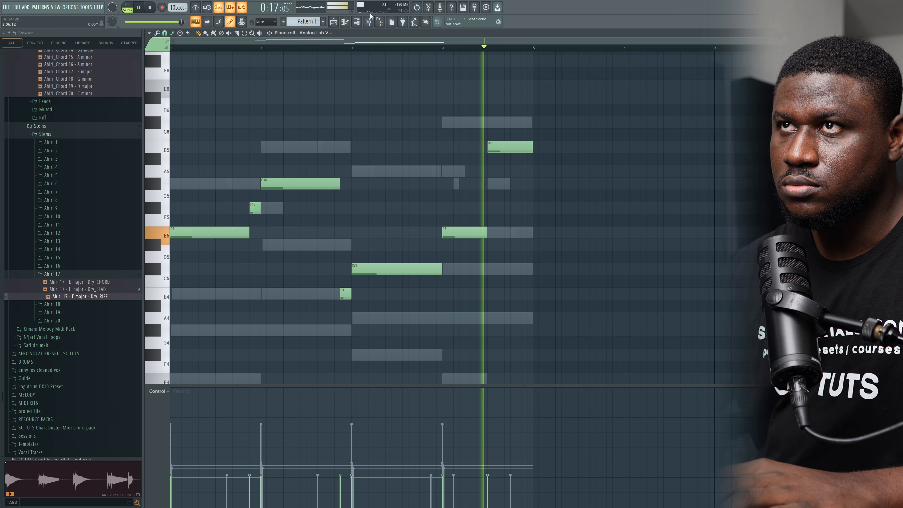
- Stop playback and replace the Analog Lab V channel with TRITON_Extreme
{"action": "left_click", "coordinate": [356, 22]}
{"action": "key", "text": "space"}
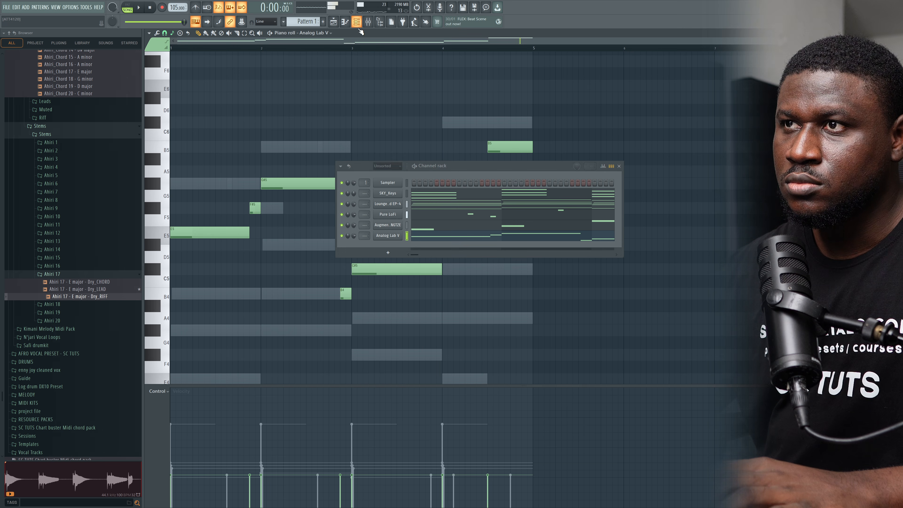
{"action": "right_click", "coordinate": [390, 238]}
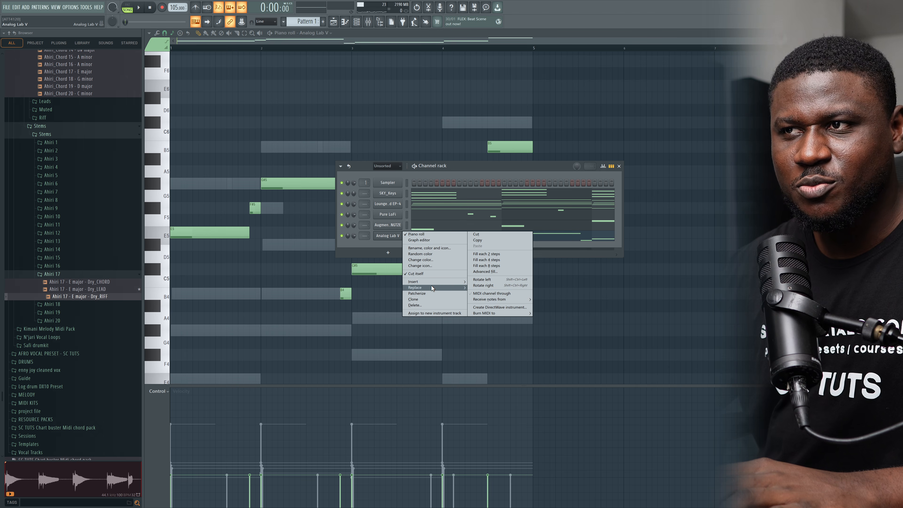
{"action": "mouse_move", "coordinate": [436, 288]}
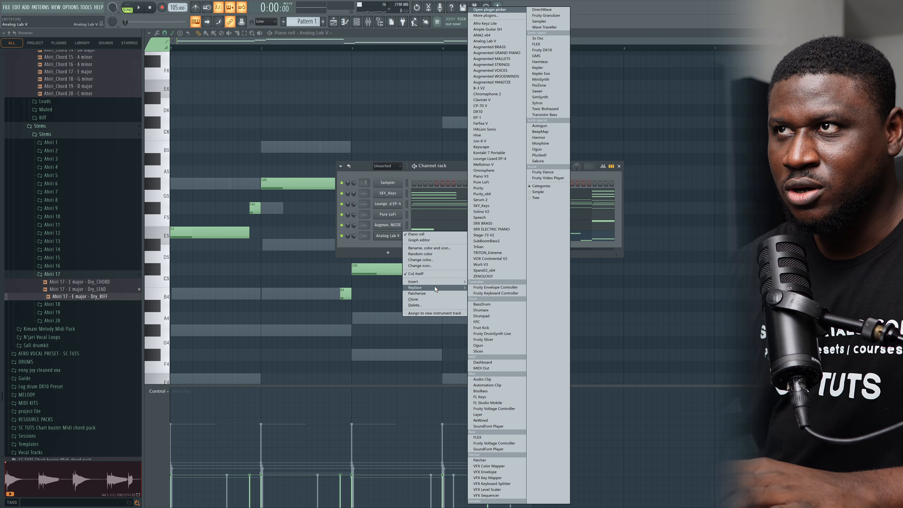
{"action": "left_click", "coordinate": [499, 253]}
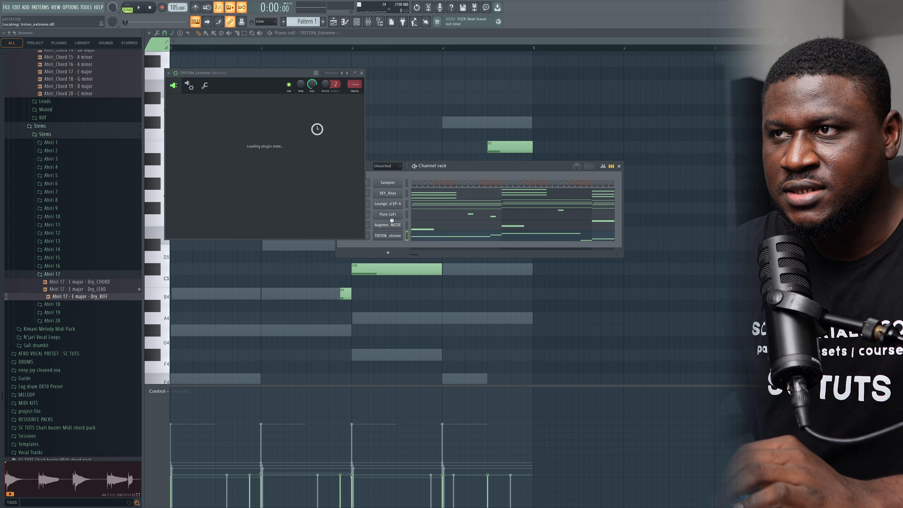
- Load the Solo Cello Vib. program from TRITON Extreme's strings category and audition it with the beat
{"action": "left_click", "coordinate": [394, 128]}
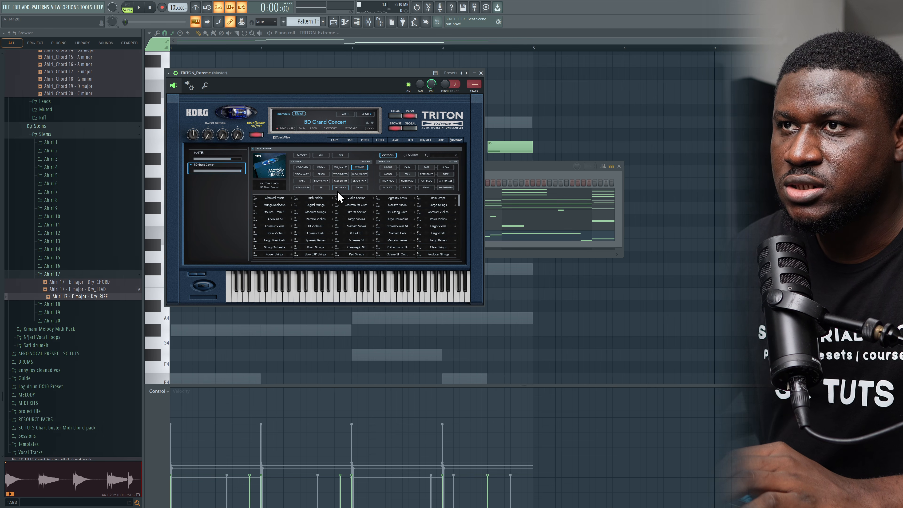
{"action": "scroll", "coordinate": [356, 228], "scroll_direction": "down", "scroll_amount": 3}
{"action": "left_click", "coordinate": [397, 239]}
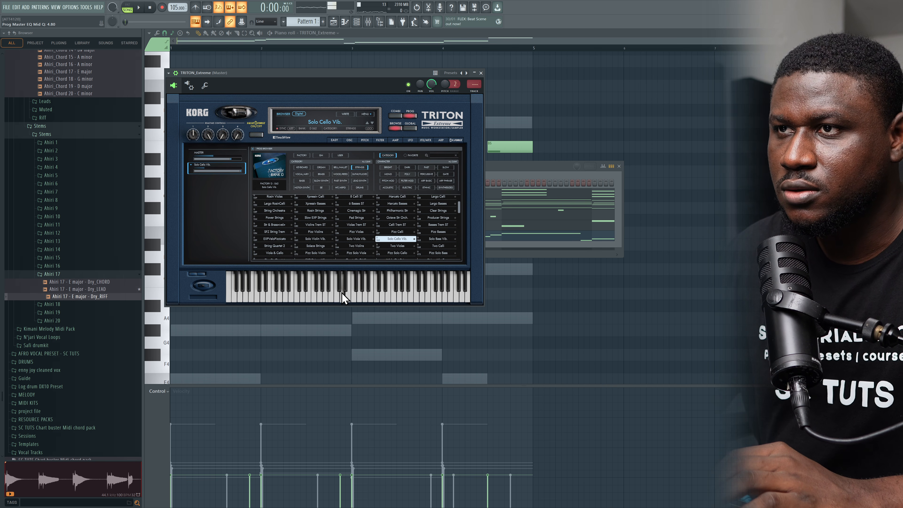
{"action": "key", "text": "space"}
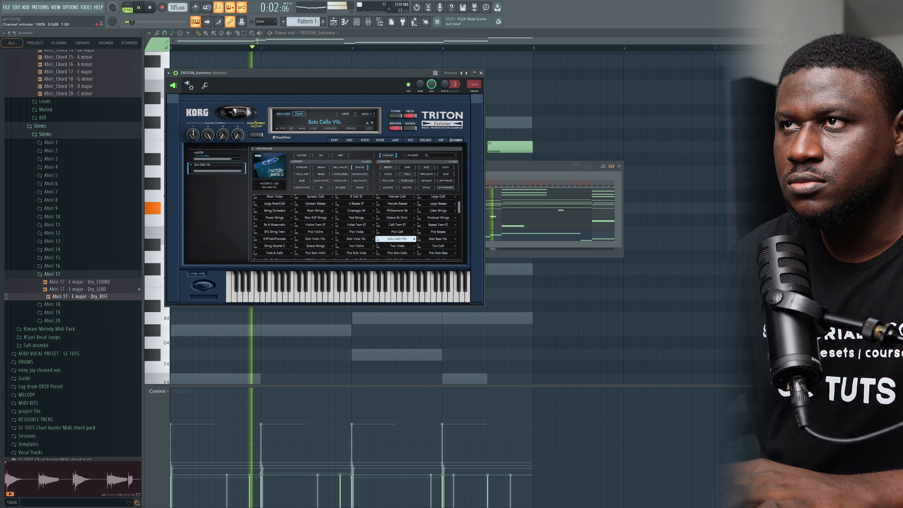
{"action": "key", "text": "Escape"}
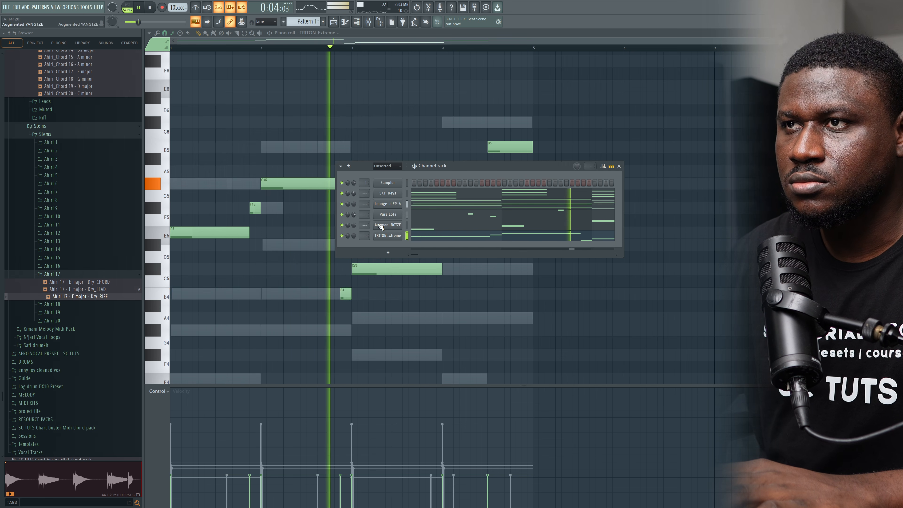
- Raise the velocities of the cello notes to about 50 to 60% while playing the part
{"action": "left_click", "coordinate": [194, 440]}
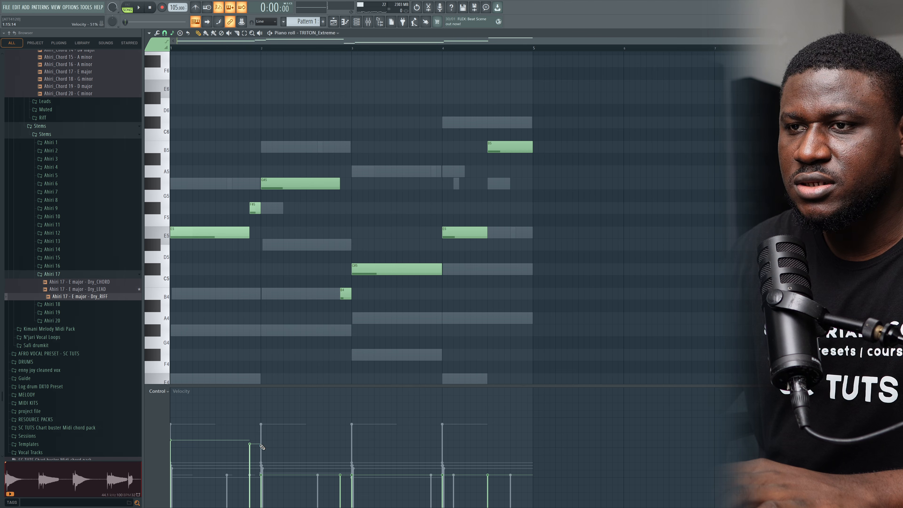
{"action": "key", "text": "space"}
{"action": "left_click_drag", "start_coordinate": [262, 447], "coordinate": [496, 438]}
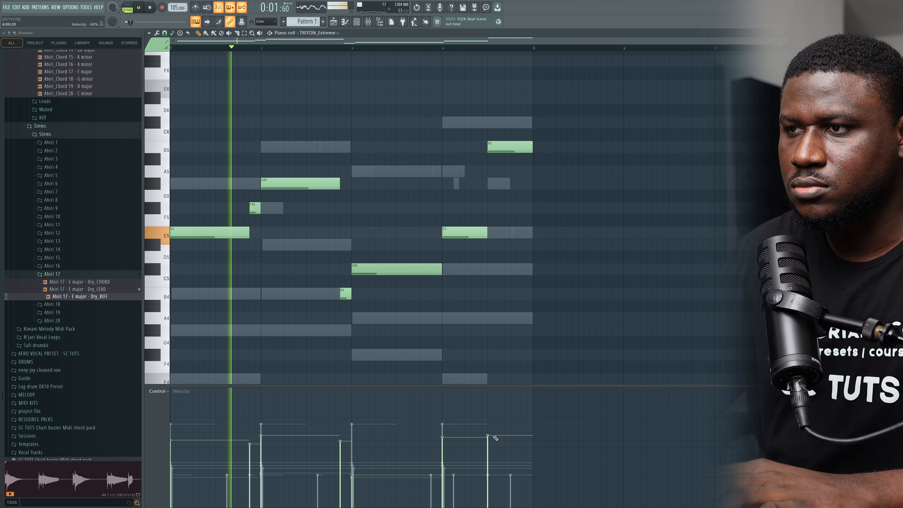
{"action": "left_click", "coordinate": [364, 26]}
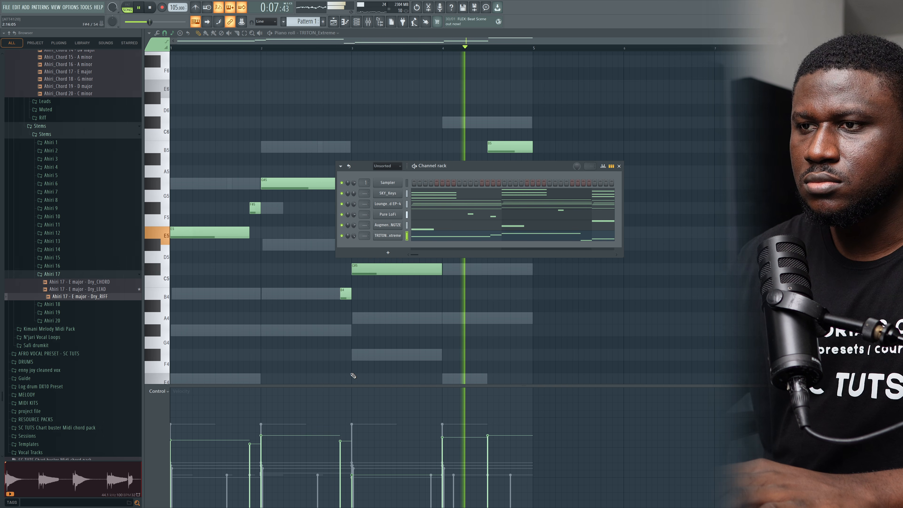
{"action": "key", "text": "F6"}
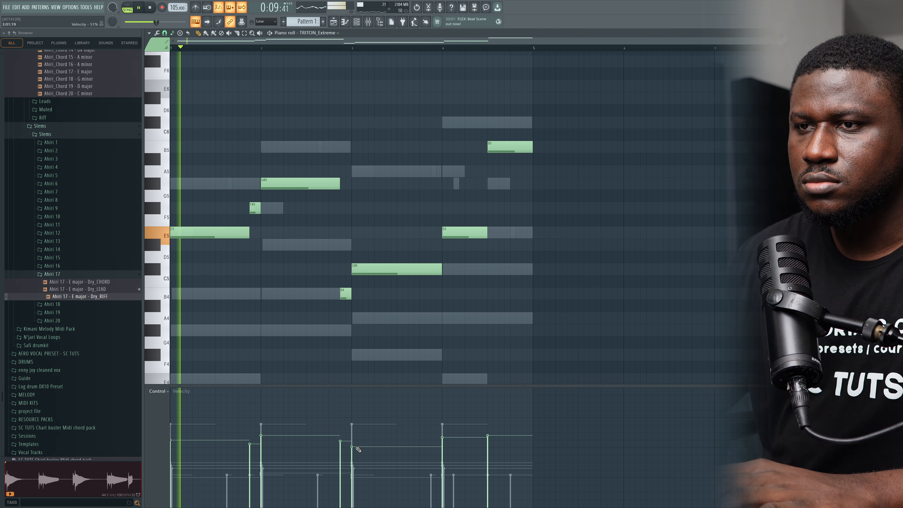
- Lower the TRITON_Extreme cello channel's volume during playback, and stop the beat
{"action": "left_click", "coordinate": [358, 22]}
{"action": "left_click_drag", "start_coordinate": [353, 236], "coordinate": [354, 251]}
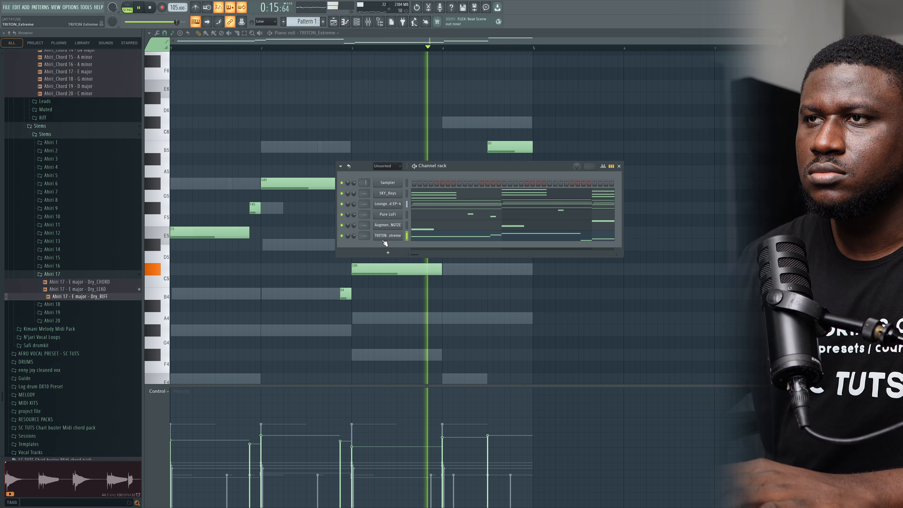
{"action": "key", "text": "F6"}
{"action": "key", "text": "space"}
- Duplicate all cello notes one octave higher and set the channel's volume to 70% while the beat plays
{"action": "left_click_drag", "start_coordinate": [172, 93], "coordinate": [170, 198]}
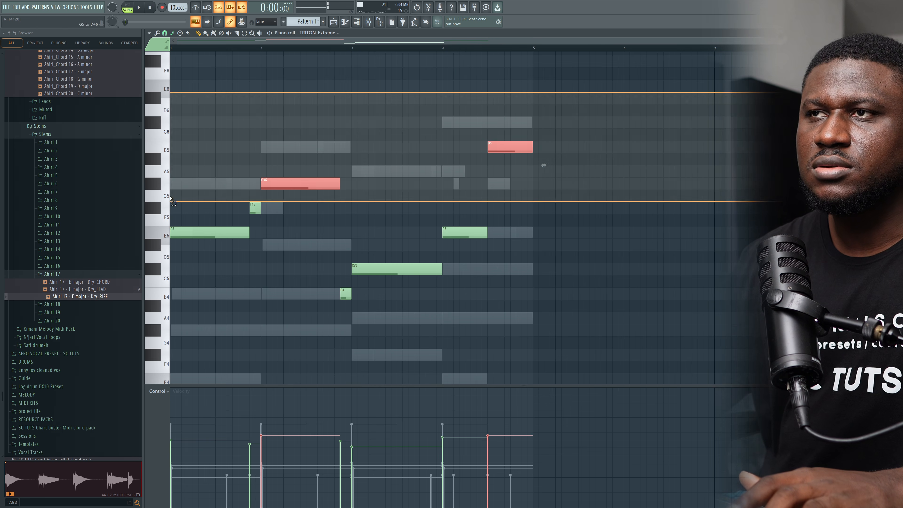
{"action": "key", "text": "ctrl+a"}
{"action": "left_click_drag", "start_coordinate": [199, 232], "coordinate": [199, 85]}
{"action": "scroll", "coordinate": [199, 85], "scroll_direction": "up", "scroll_amount": 2}
{"action": "key", "text": "space"}
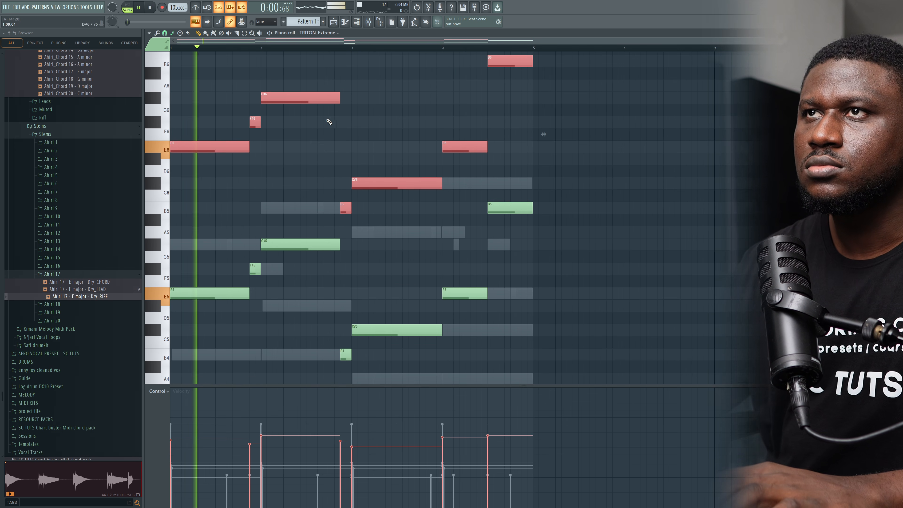
{"action": "left_click", "coordinate": [357, 19]}
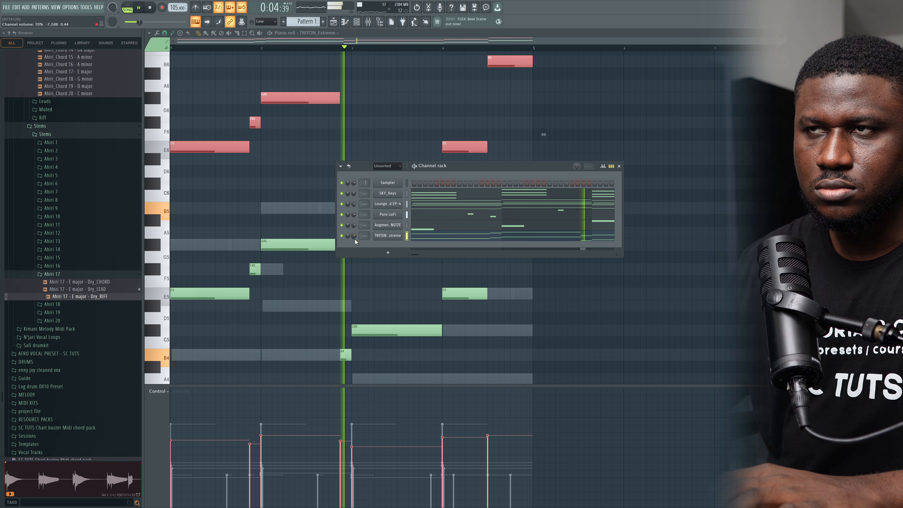
{"action": "key", "text": "space"}
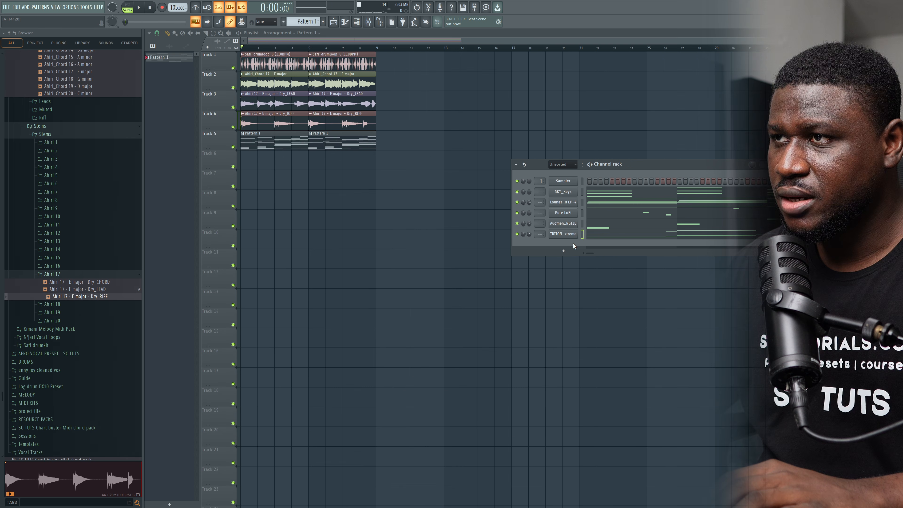
- Add a ZENOLOGY channel to the channel rack
{"action": "left_click", "coordinate": [567, 252]}
{"action": "left_click", "coordinate": [582, 252]}
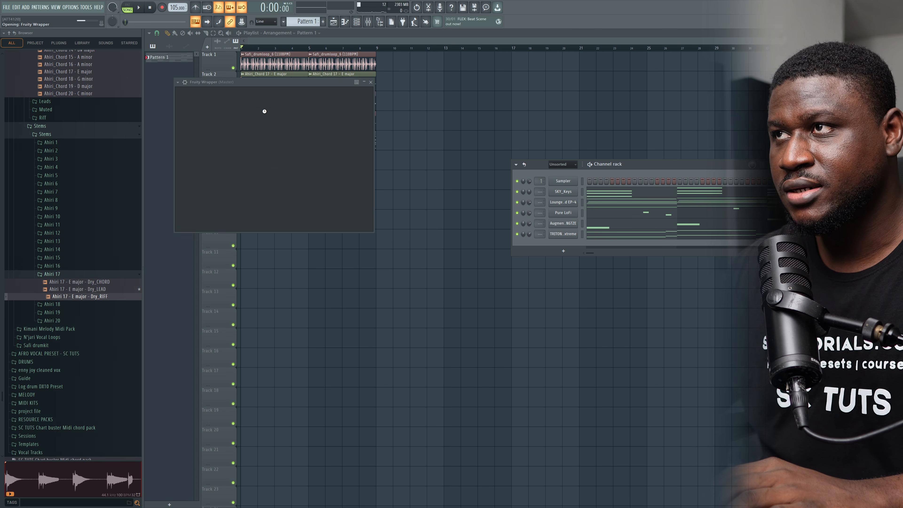
{"action": "left_click", "coordinate": [563, 262]}
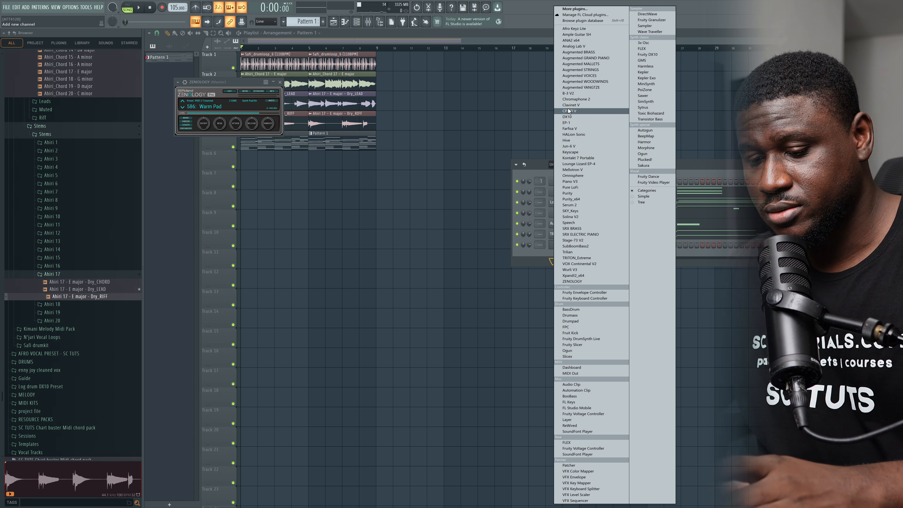
{"action": "left_click", "coordinate": [576, 257]}
- Copy the Lounge Lizard EP-4 notes into the ZENOLOGY channel and audition them with the beat
{"action": "right_click", "coordinate": [559, 201]}
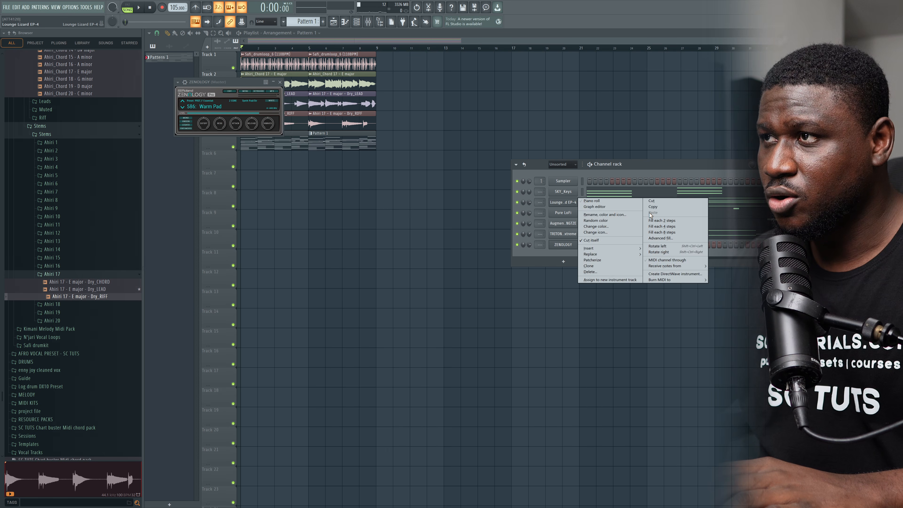
{"action": "left_click", "coordinate": [631, 224]}
{"action": "right_click", "coordinate": [569, 245]}
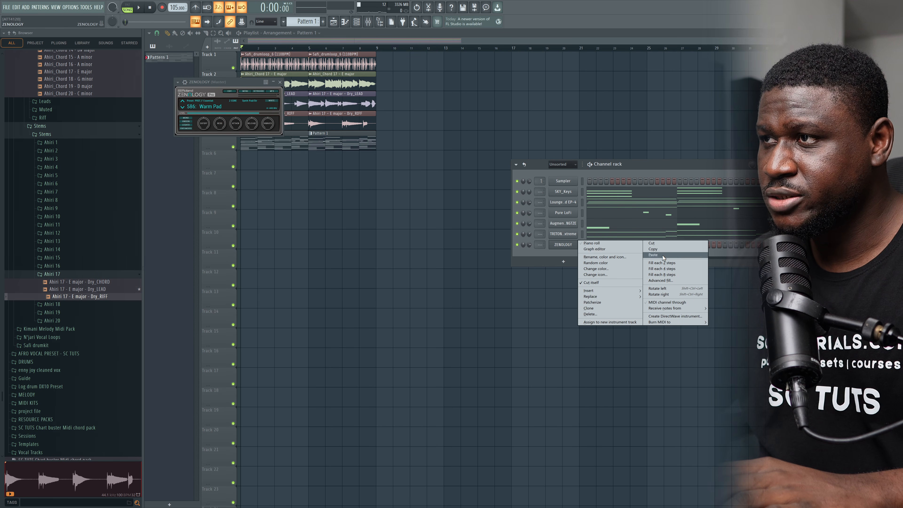
{"action": "left_click", "coordinate": [663, 255]}
{"action": "key", "text": "space"}
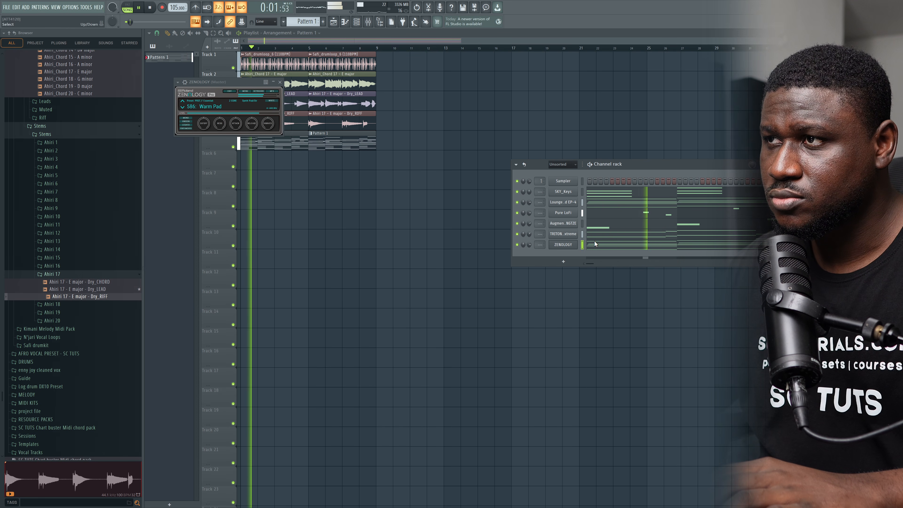
{"action": "key", "text": "space"}
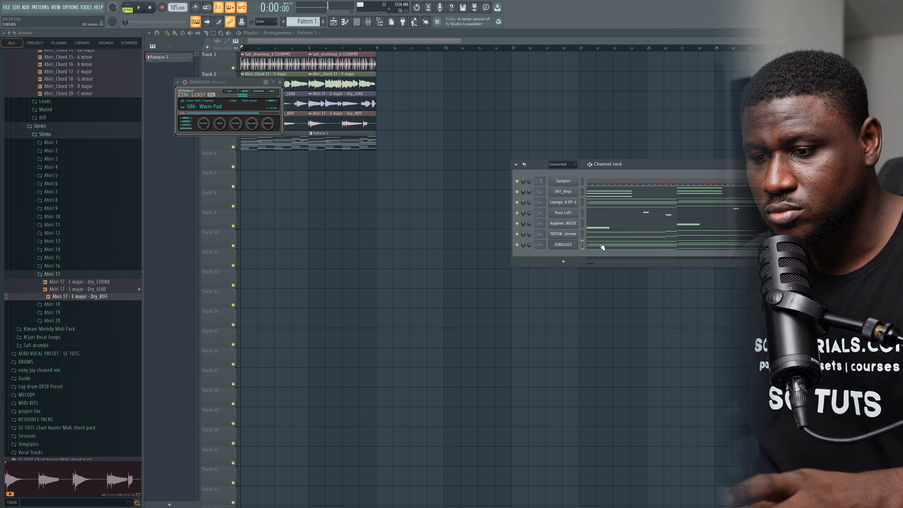
- Transpose the ZENOLOGY chord notes up one octave and play the beat
{"action": "left_click", "coordinate": [599, 248]}
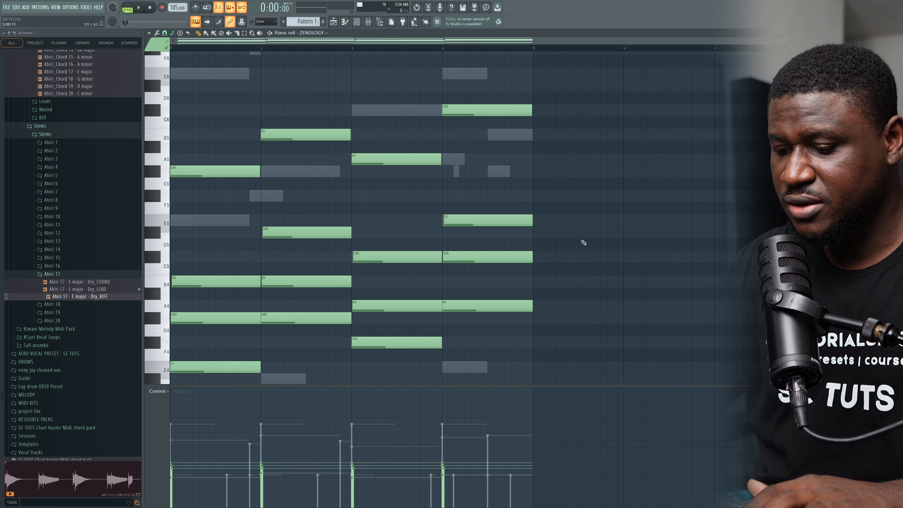
{"action": "key", "text": "F7"}
{"action": "key", "text": "space"}
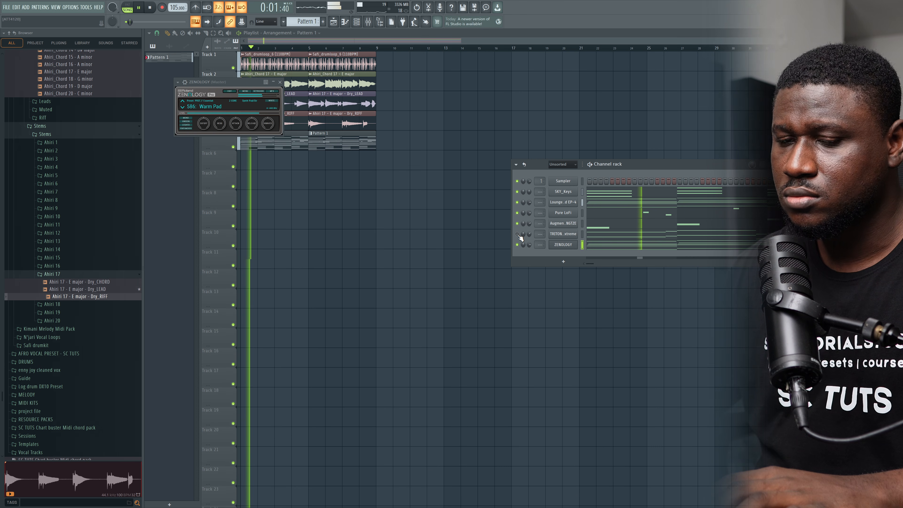
- Replace the ZENOLOGY channel with a second TRITON_Extreme instance
{"action": "right_click", "coordinate": [557, 245]}
{"action": "mouse_move", "coordinate": [600, 295]}
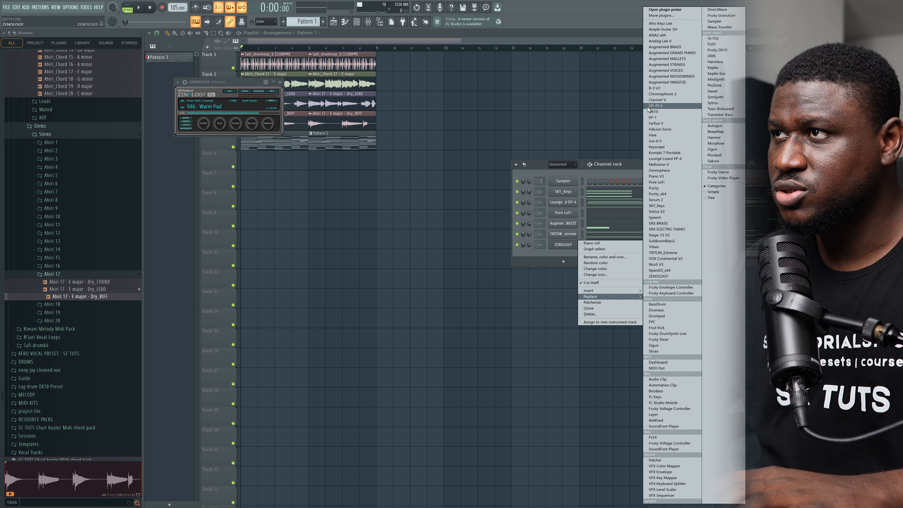
{"action": "left_click", "coordinate": [656, 252]}
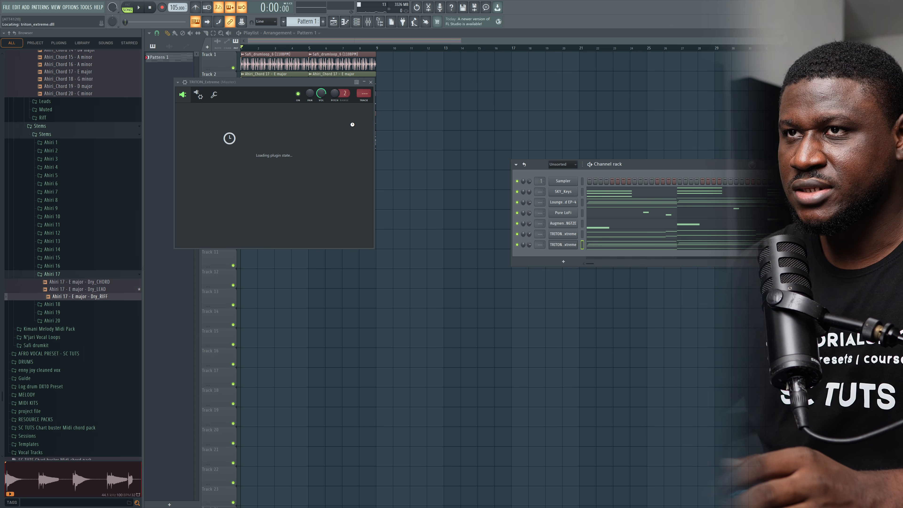
- Load the Simple Sine Pad program in TRITON_Extreme #2 and set its channel volume to 78% during playback
{"action": "left_click", "coordinate": [403, 138]}
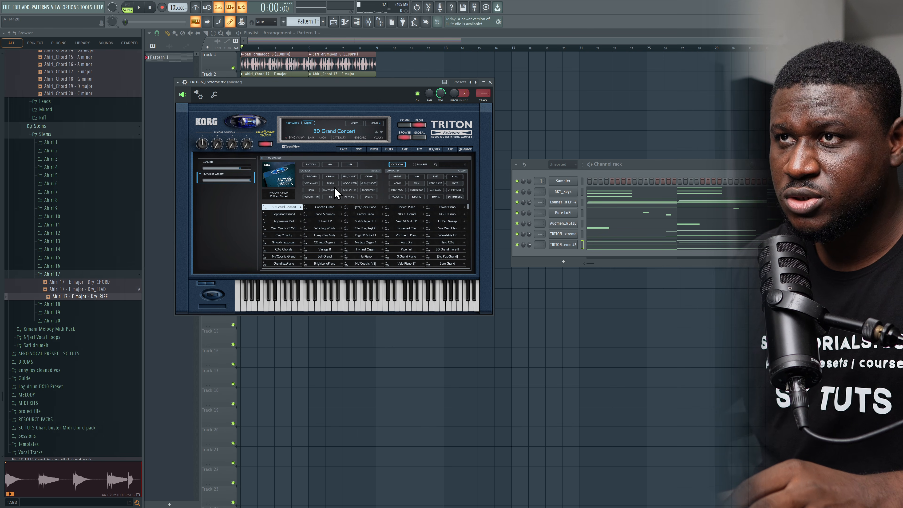
{"action": "left_click_drag", "start_coordinate": [370, 89], "coordinate": [373, 88]}
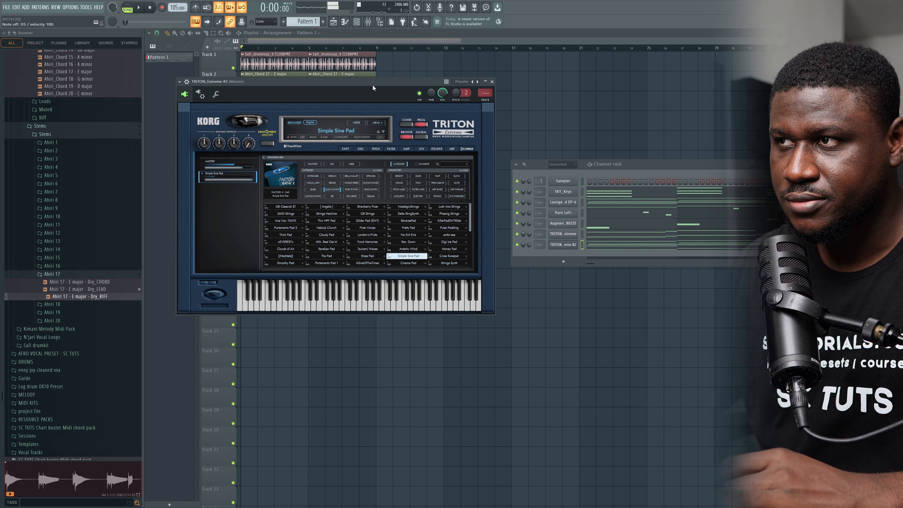
{"action": "key", "text": "space"}
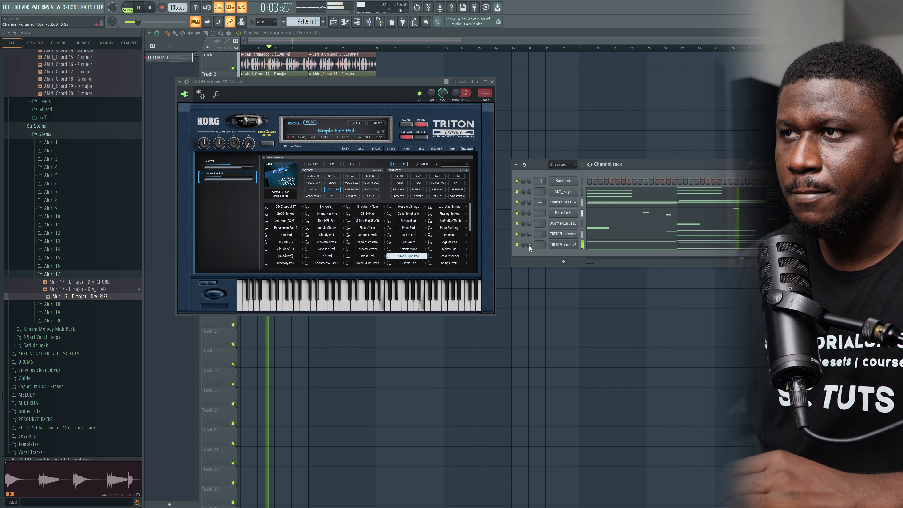
- Delete the highest note of each pad chord (G#6, B6, A6 and C#7) in TRITON_Extreme #2 and audition the result
{"action": "left_click", "coordinate": [597, 249]}
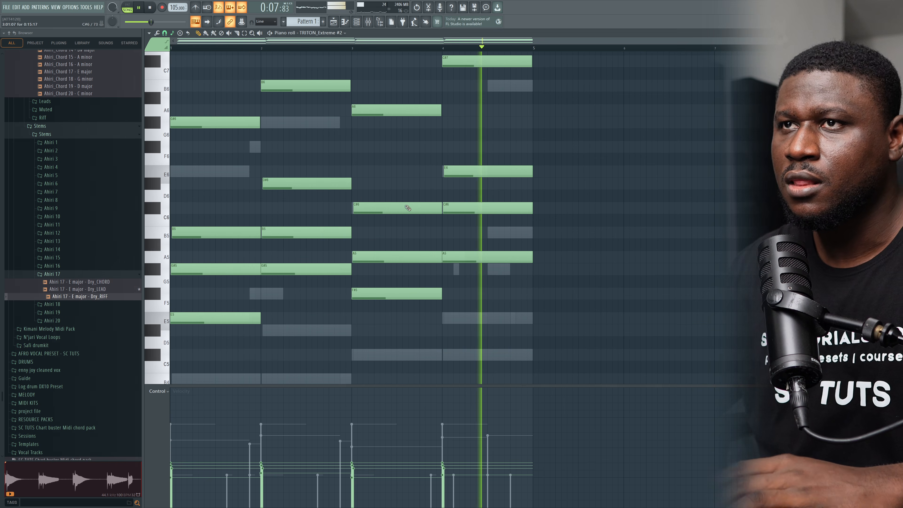
{"action": "key", "text": "space"}
{"action": "right_click", "coordinate": [389, 111]}
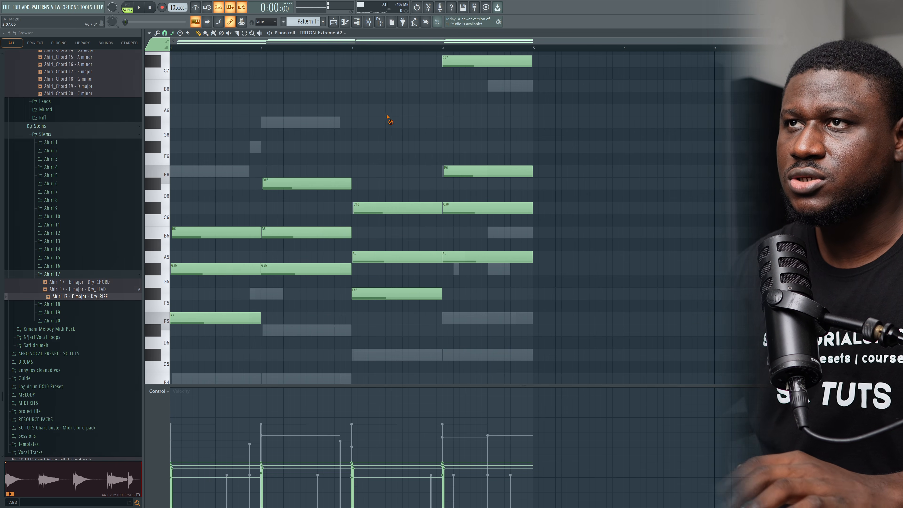
{"action": "right_click", "coordinate": [475, 61]}
{"action": "key", "text": "space"}
{"action": "scroll", "coordinate": [469, 89], "scroll_direction": "up", "scroll_amount": 1}
{"action": "key", "text": "ctrl+z"}
{"action": "key", "text": "ctrl+z"}
{"action": "key", "text": "ctrl+z"}
{"action": "scroll", "coordinate": [471, 91], "scroll_direction": "down", "scroll_amount": 2}
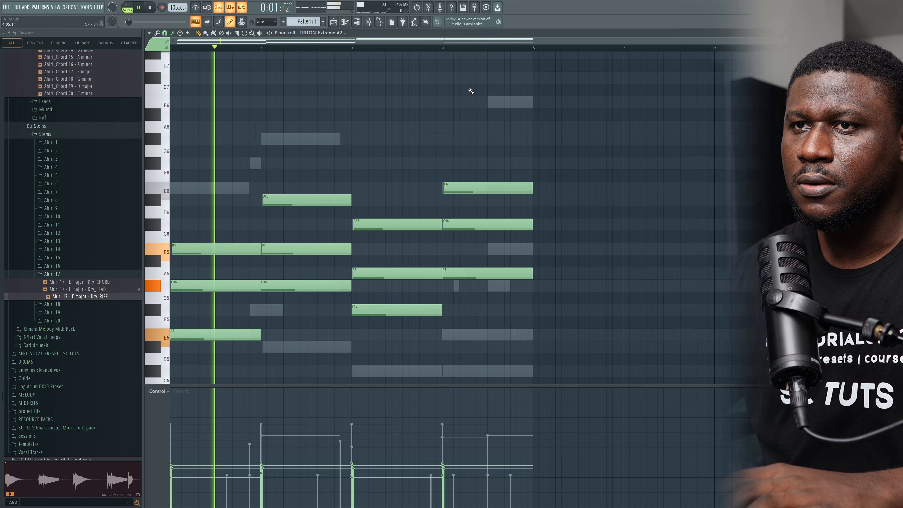
{"action": "key", "text": "space"}
- Try the pad notes one octave higher during playback and return them to their previous octave
{"action": "key", "text": "ctrl+z"}
{"action": "key", "text": "space"}
{"action": "scroll", "coordinate": [471, 91], "scroll_direction": "up", "scroll_amount": 3}
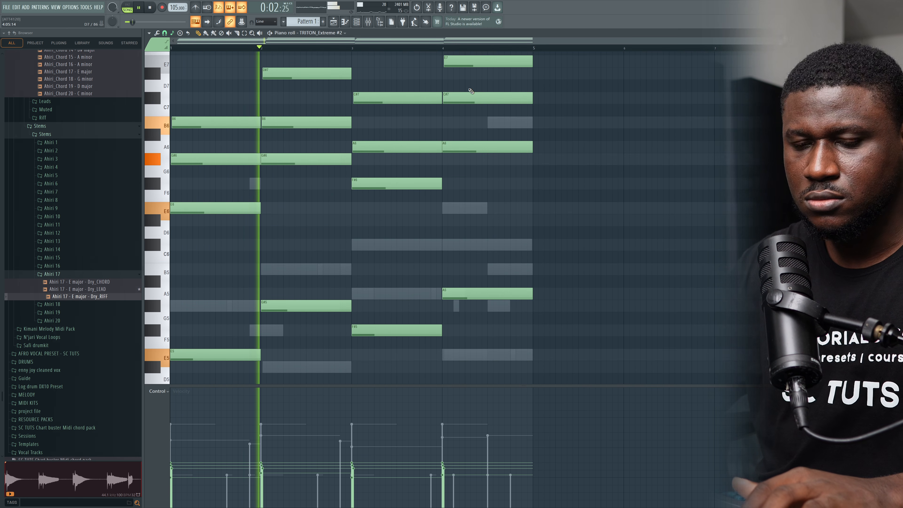
{"action": "key", "text": "ctrl+z"}
{"action": "scroll", "coordinate": [471, 91], "scroll_direction": "down", "scroll_amount": 3}
{"action": "scroll", "coordinate": [471, 91], "scroll_direction": "down", "scroll_amount": 2}
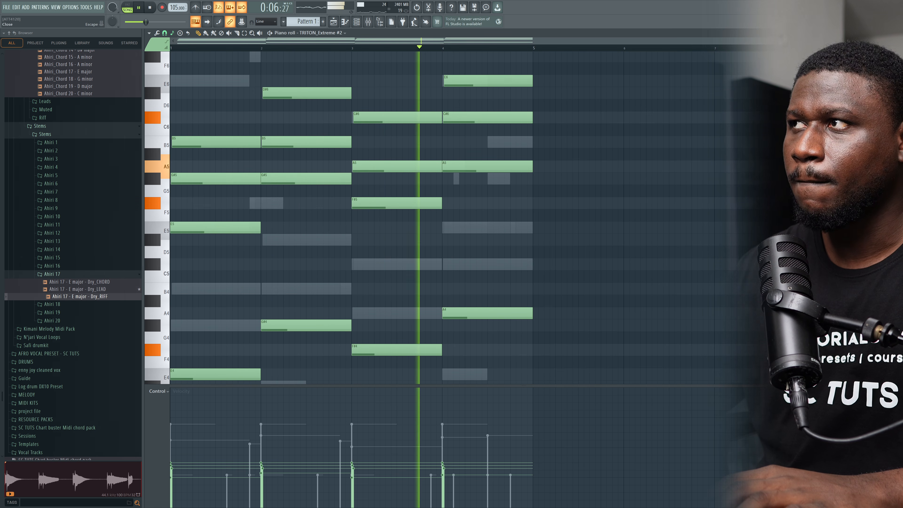
- Add a ZENOLOGY channel with the Dark Sub tone and close its tone browser
{"action": "key", "text": "F7"}
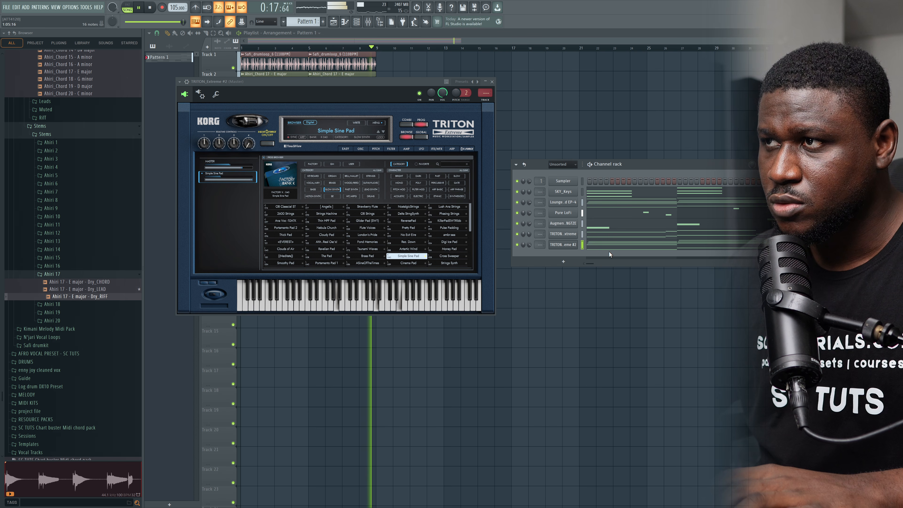
{"action": "left_click", "coordinate": [565, 263]}
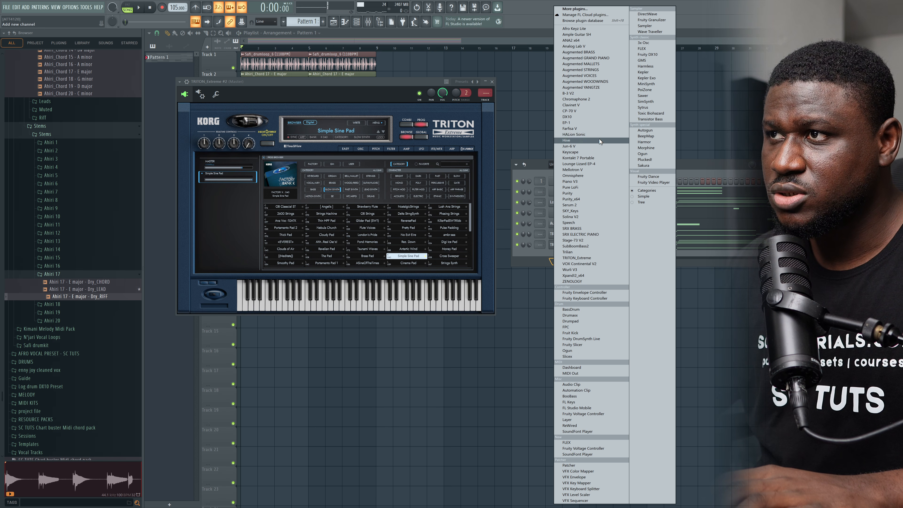
{"action": "left_click", "coordinate": [583, 281]}
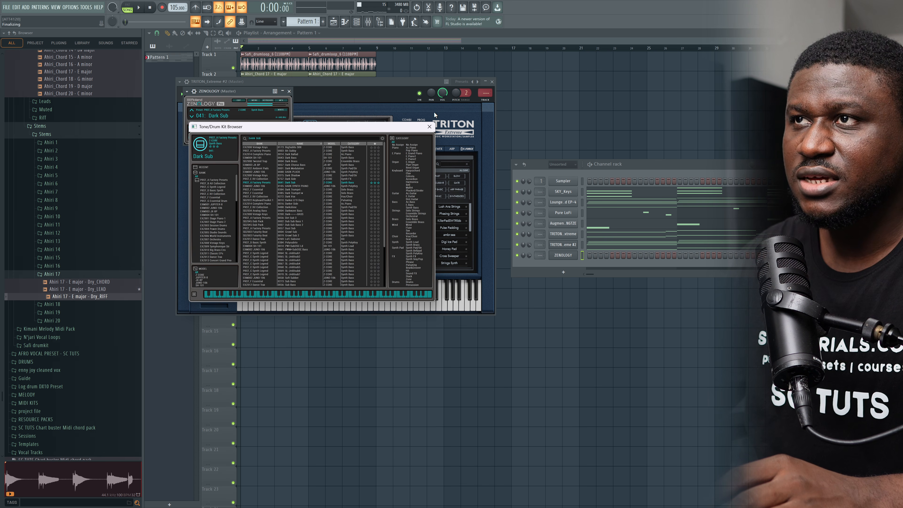
{"action": "left_click", "coordinate": [429, 127]}
- Draw a sub bass line in ZENOLOGY with one-bar notes E3, G#3, F#3 and A3, and play it back
{"action": "right_click", "coordinate": [568, 255]}
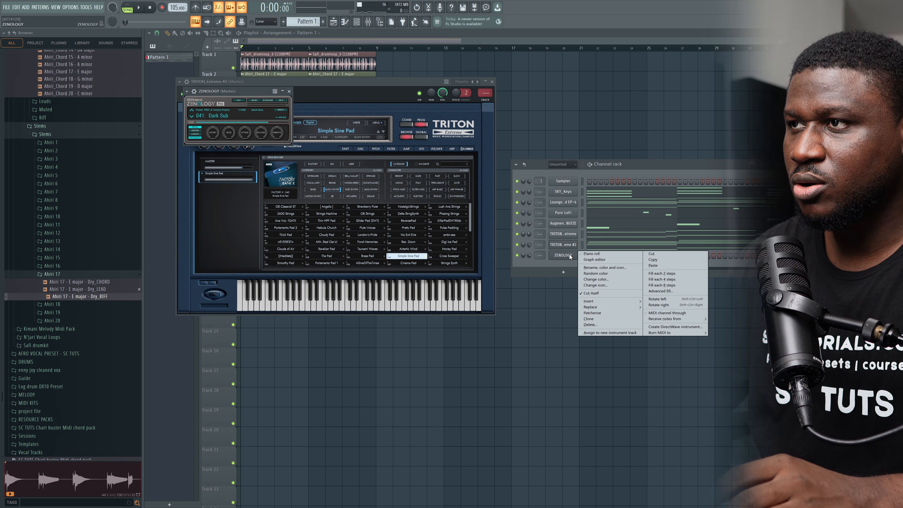
{"action": "left_click", "coordinate": [591, 254]}
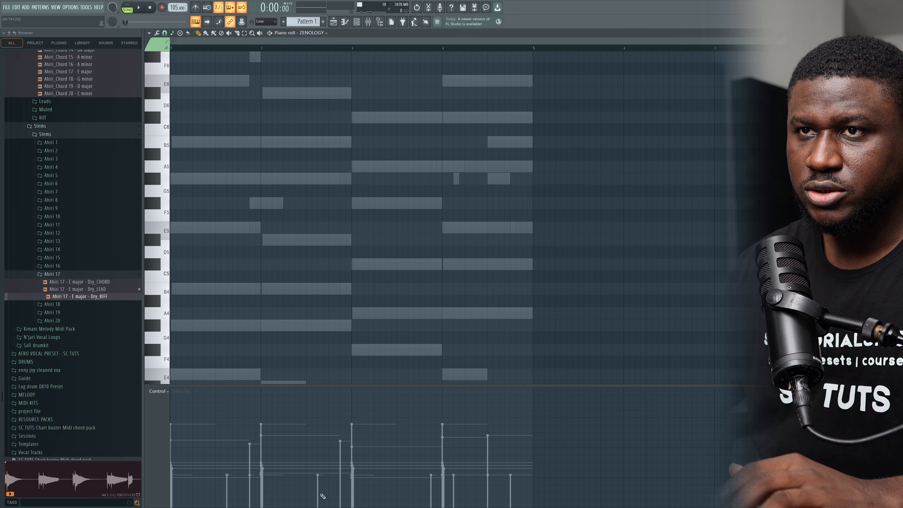
{"action": "scroll", "coordinate": [233, 255], "scroll_direction": "down", "scroll_amount": 6}
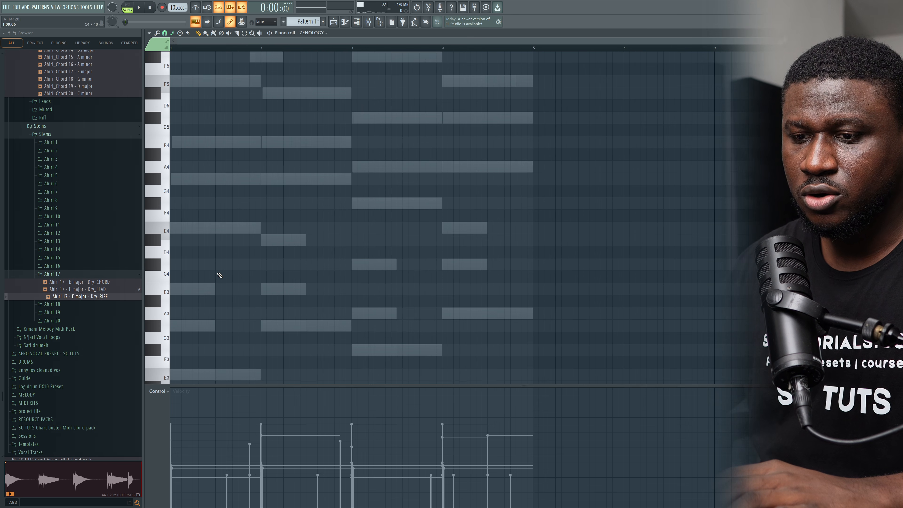
{"action": "left_click_drag", "start_coordinate": [183, 304], "coordinate": [130, 298]}
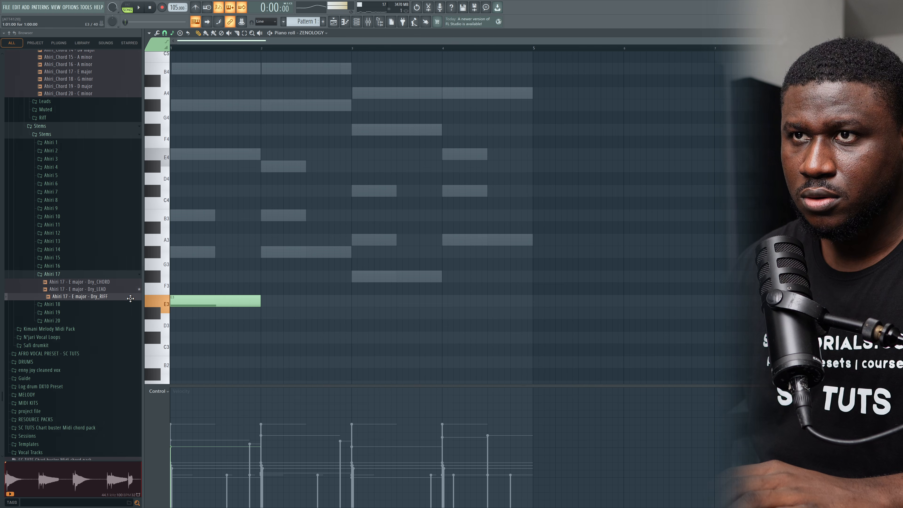
{"action": "key", "text": "space"}
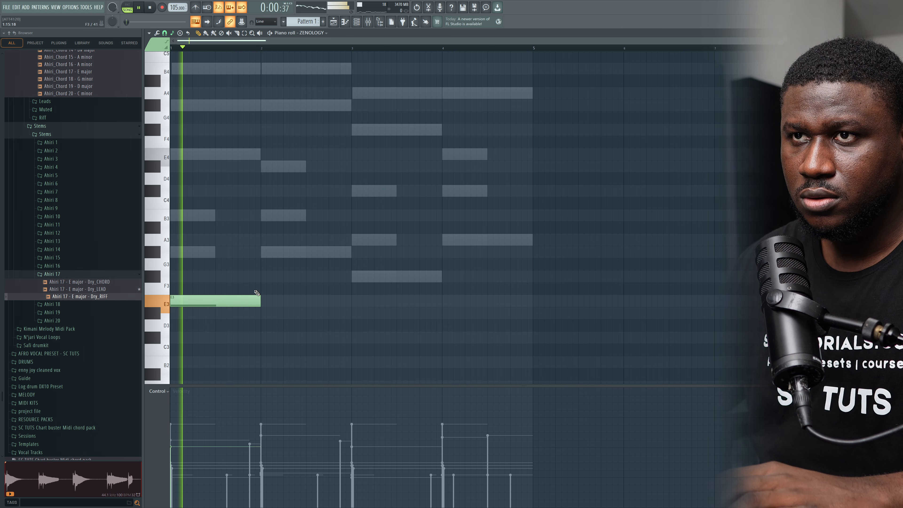
{"action": "left_click", "coordinate": [266, 255]}
{"action": "left_click_drag", "start_coordinate": [266, 255], "coordinate": [267, 255]}
{"action": "key", "text": "space"}
{"action": "left_click", "coordinate": [276, 250]}
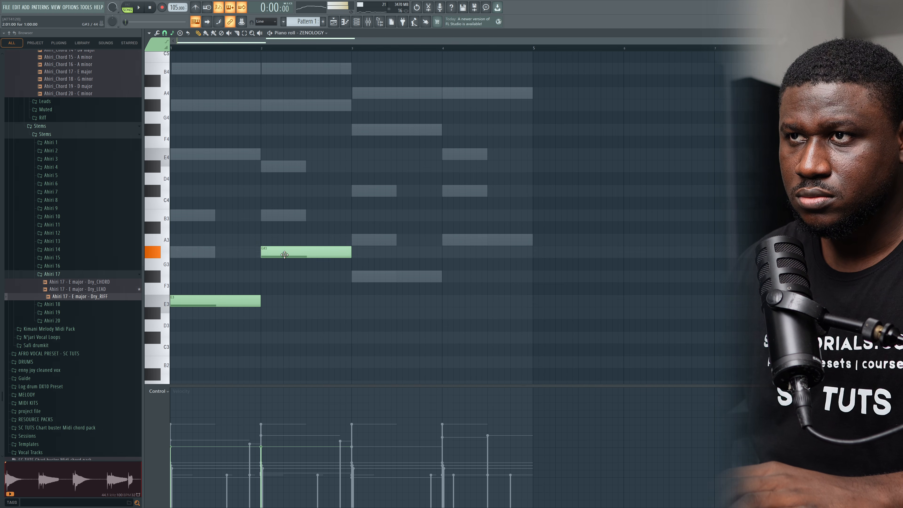
{"action": "left_click", "coordinate": [448, 240]}
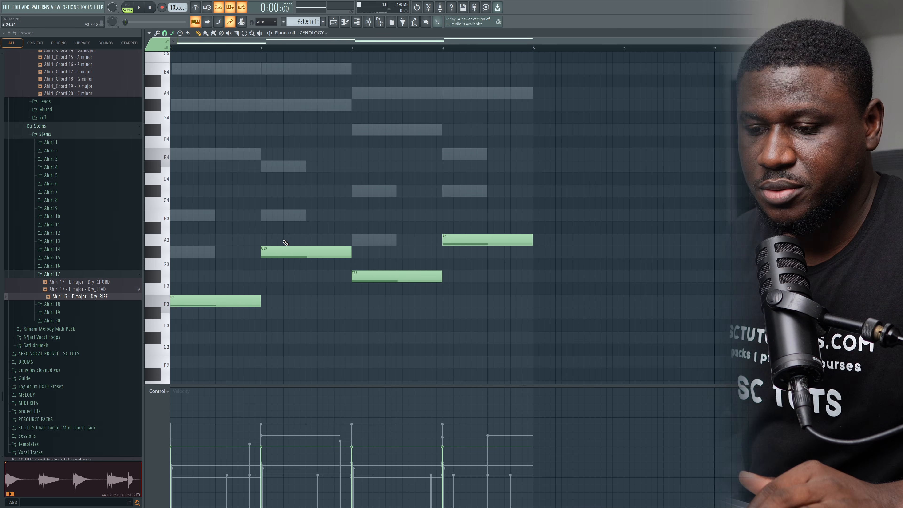
{"action": "key", "text": "space"}
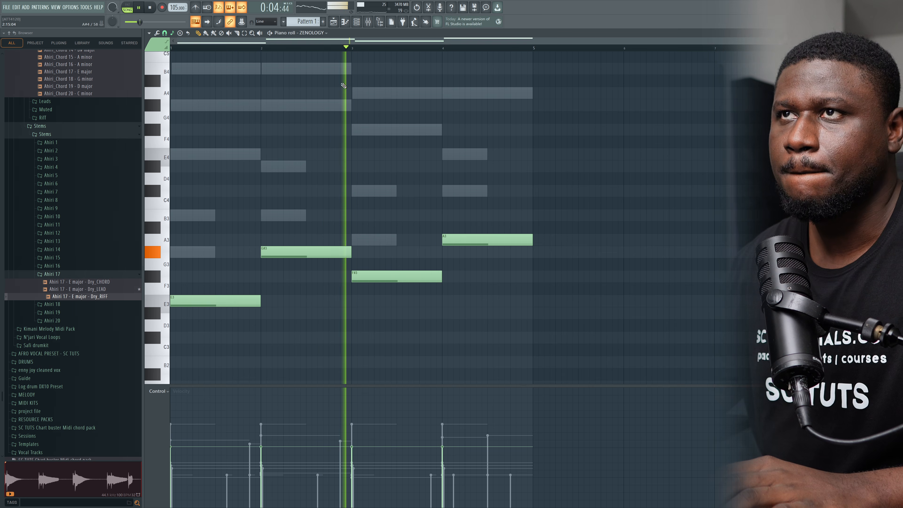
- Stop playback and add a third TRITON_Extreme instance as a new channel
{"action": "left_click", "coordinate": [356, 21]}
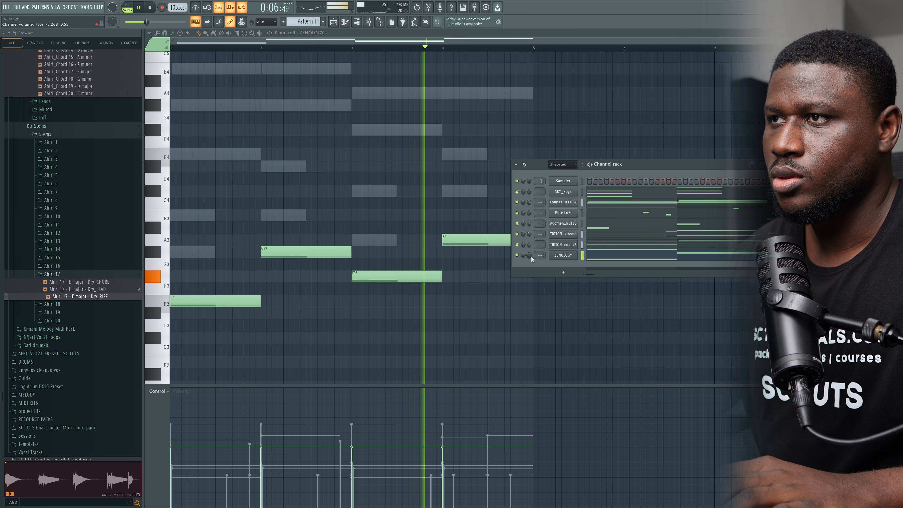
{"action": "key", "text": "F6"}
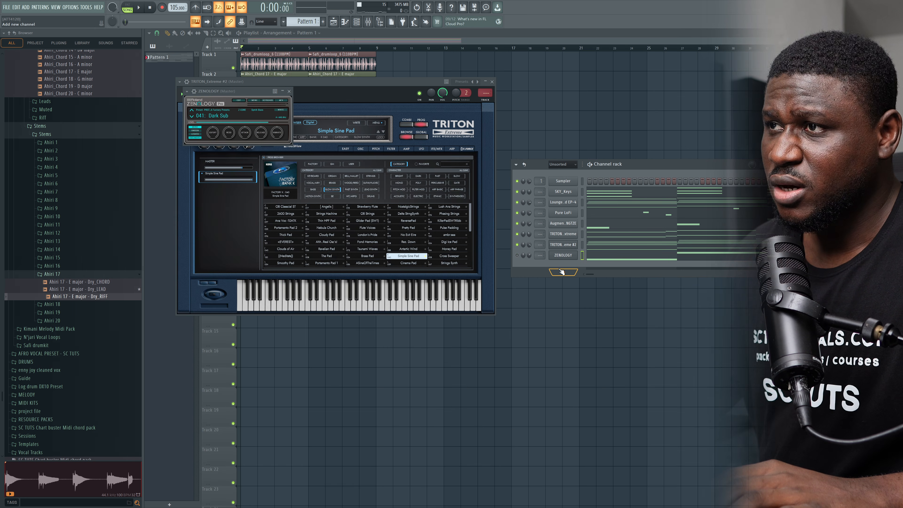
{"action": "left_click", "coordinate": [554, 272]}
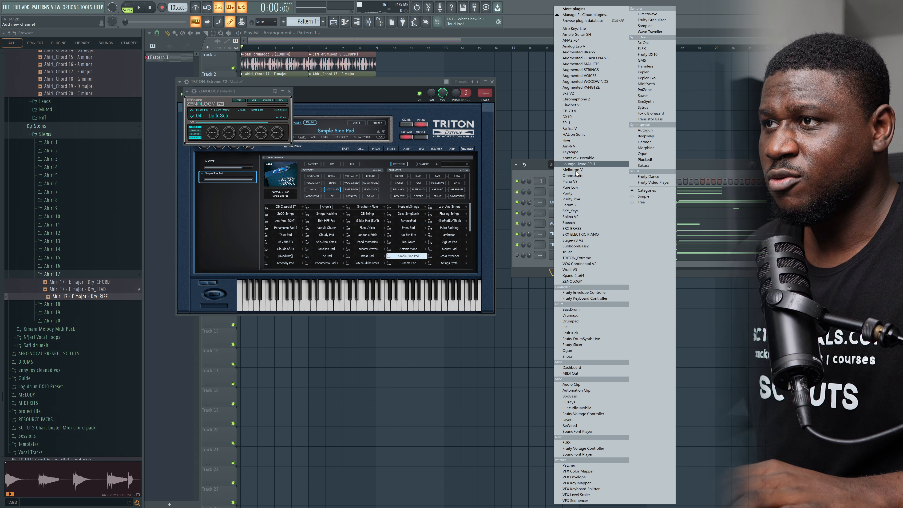
{"action": "left_click", "coordinate": [573, 259]}
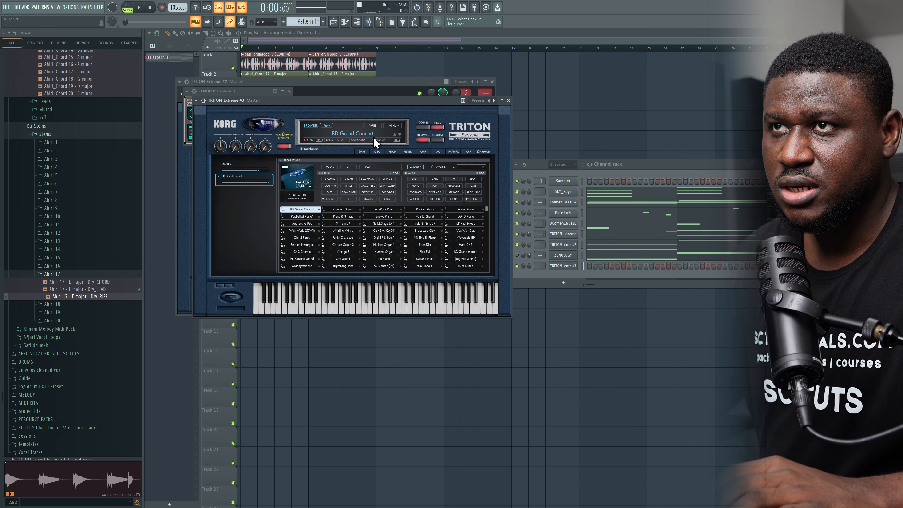
- Filter TRITON_Extreme #3 to bass programs, search for "pick" and load E.Bass Pick 2
{"action": "left_click", "coordinate": [336, 193]}
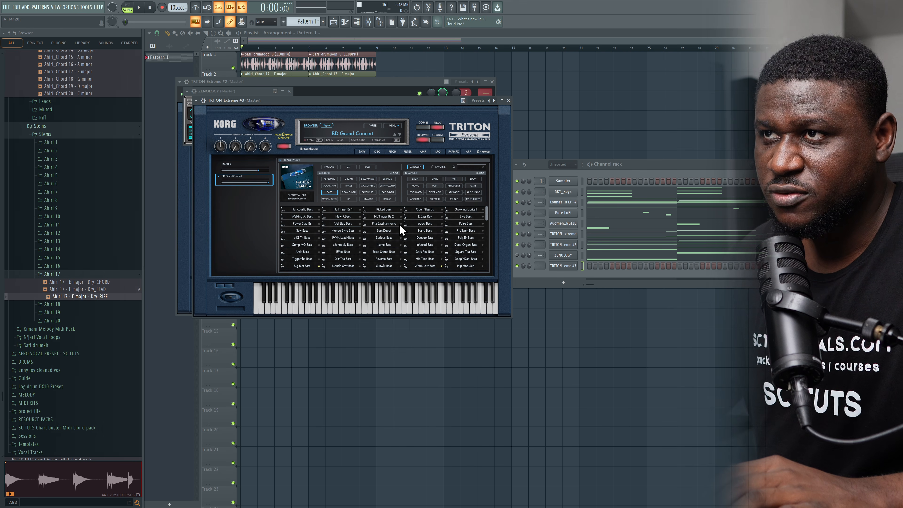
{"action": "left_click", "coordinate": [464, 166]}
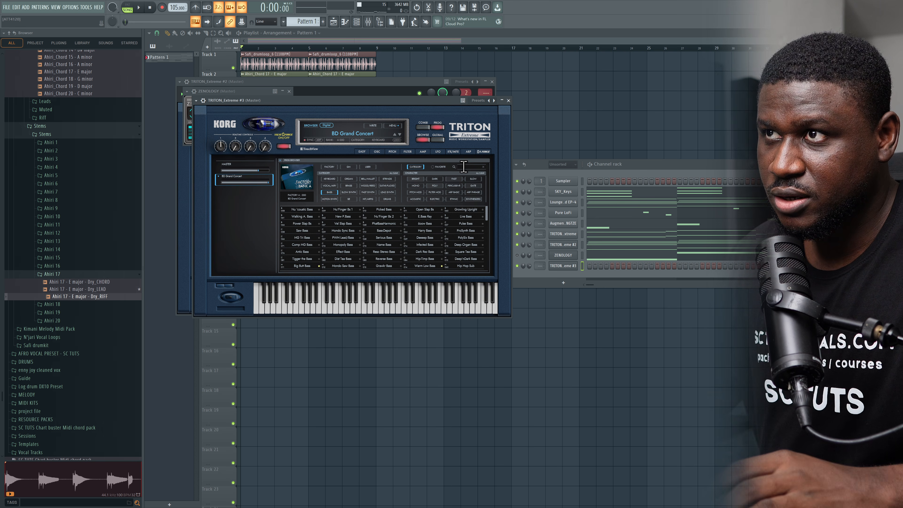
{"action": "type", "text": "pick"}
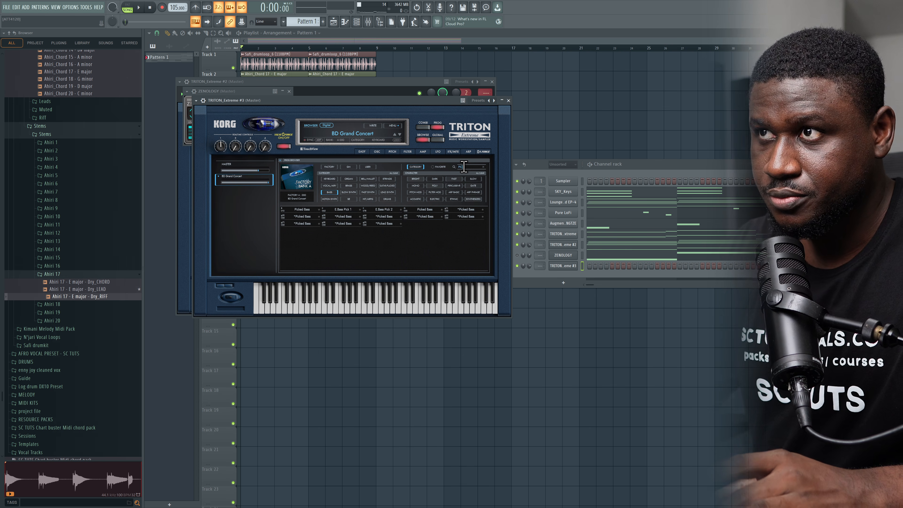
{"action": "key", "text": "Return"}
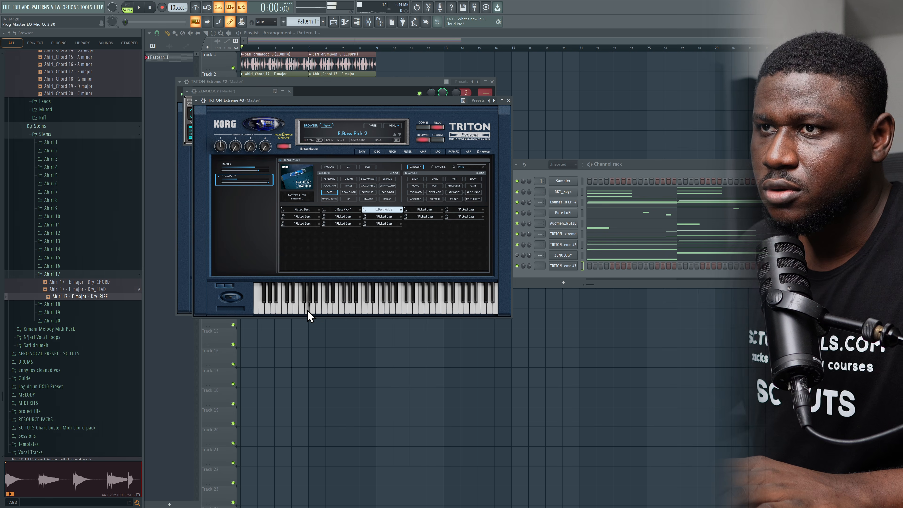
- Close the plugin windows, open the piano roll of TRITON_Extreme #3 and play the beat as a reference
{"action": "key", "text": "F12"}
{"action": "right_click", "coordinate": [573, 266]}
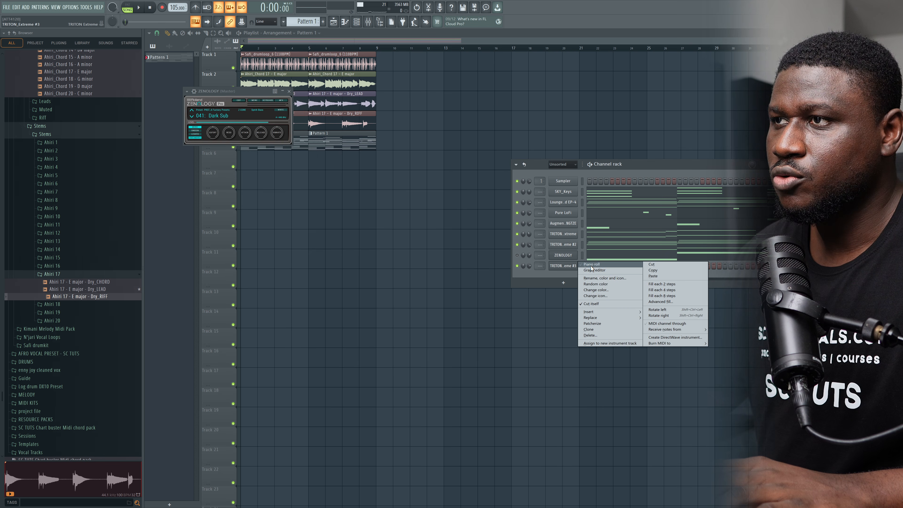
{"action": "left_click", "coordinate": [604, 265]}
{"action": "key", "text": "space"}
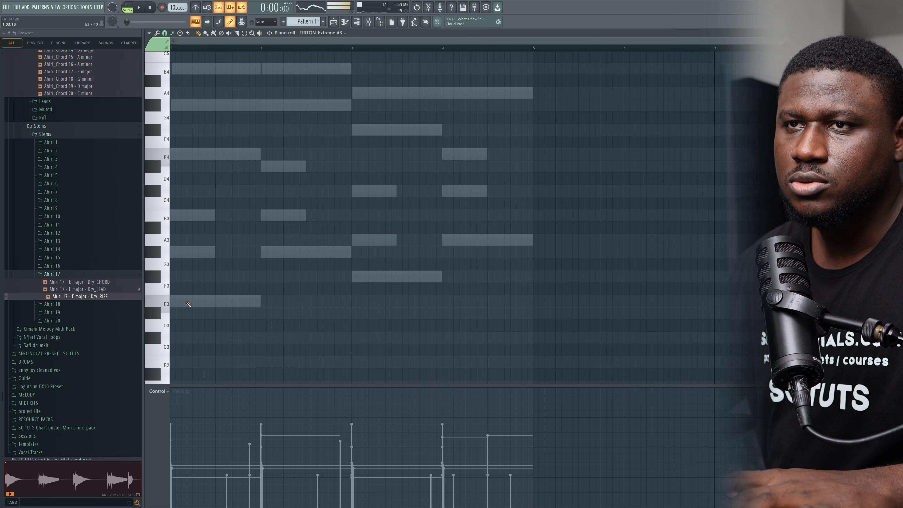
{"action": "key", "text": "space"}
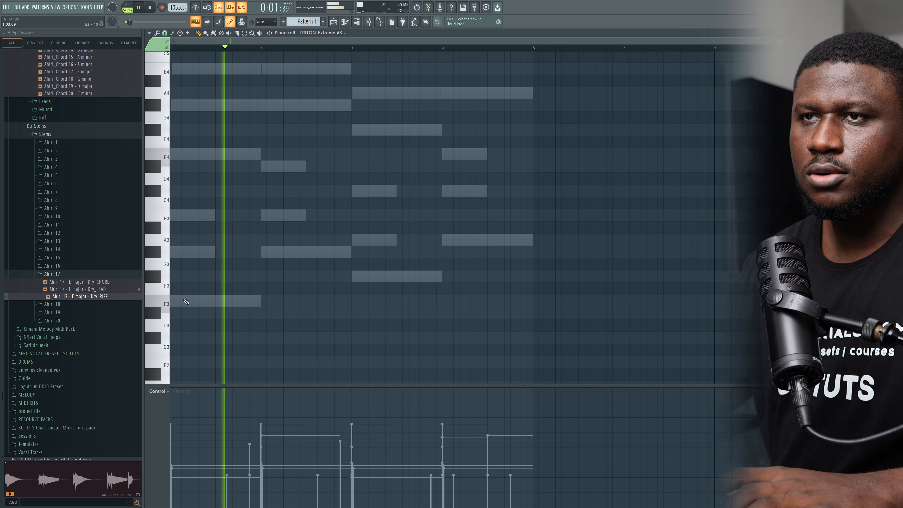
{"action": "key", "text": "space"}
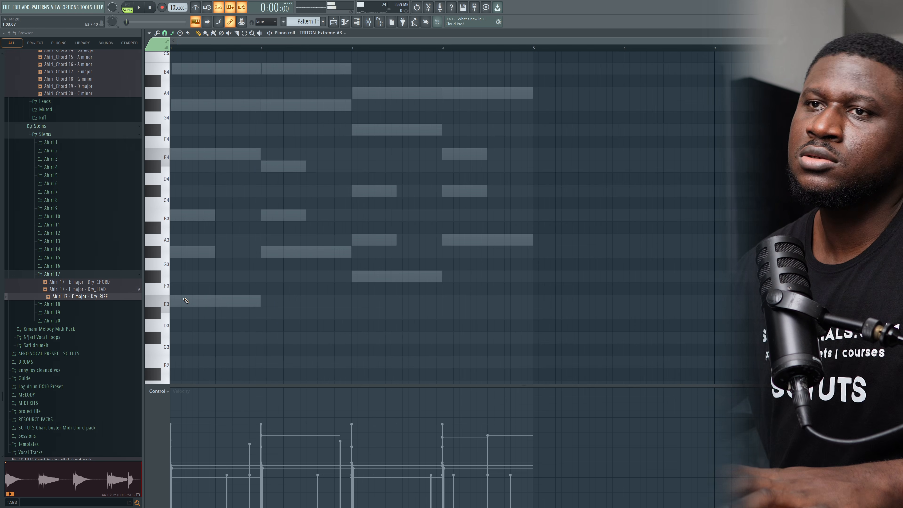
- Draw a bar 1 picked bass rhythm alternating E4 notes with pairs of short B3 notes, auditioning it along the way
{"action": "left_click", "coordinate": [171, 300]}
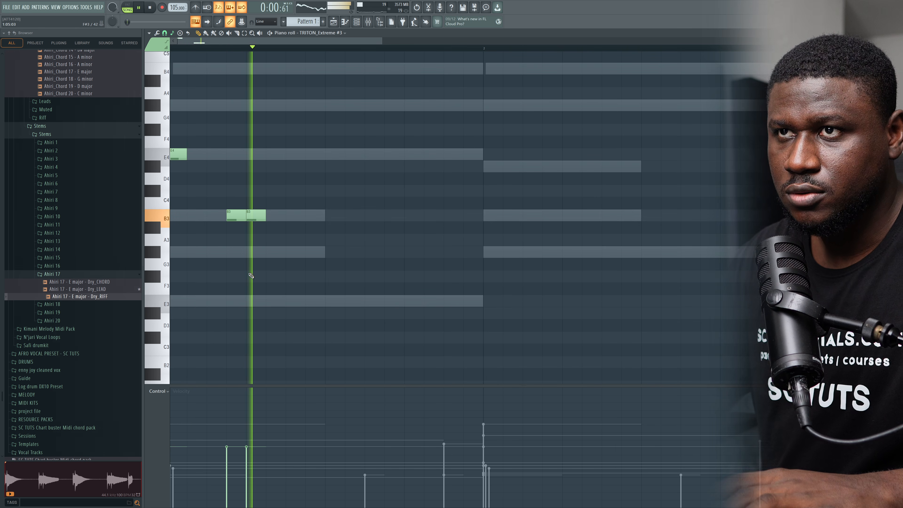
{"action": "key", "text": "space"}
{"action": "key", "text": "space"}
{"action": "key", "text": "space"}
{"action": "key", "text": "space"}
{"action": "key", "text": "space"}
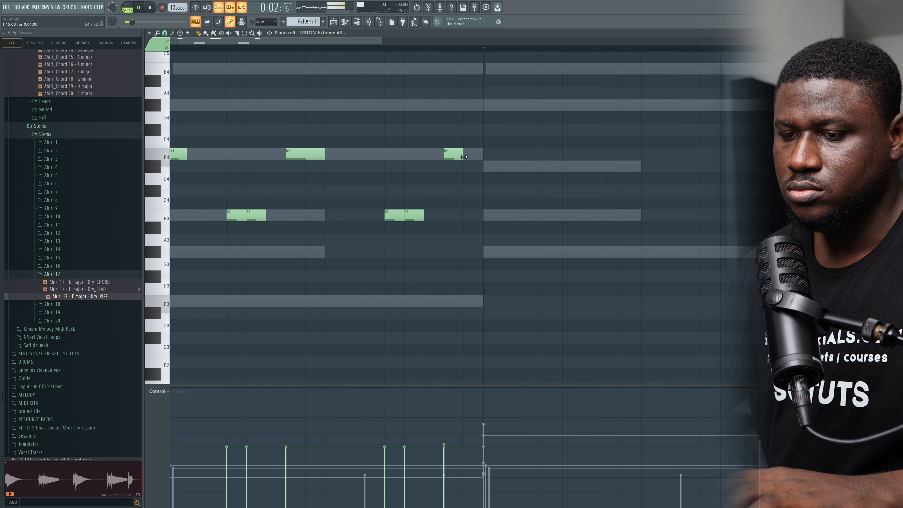
- Change the first note of the second B3 pair in bar 1 to E3 and audition it
{"action": "key", "text": "space"}
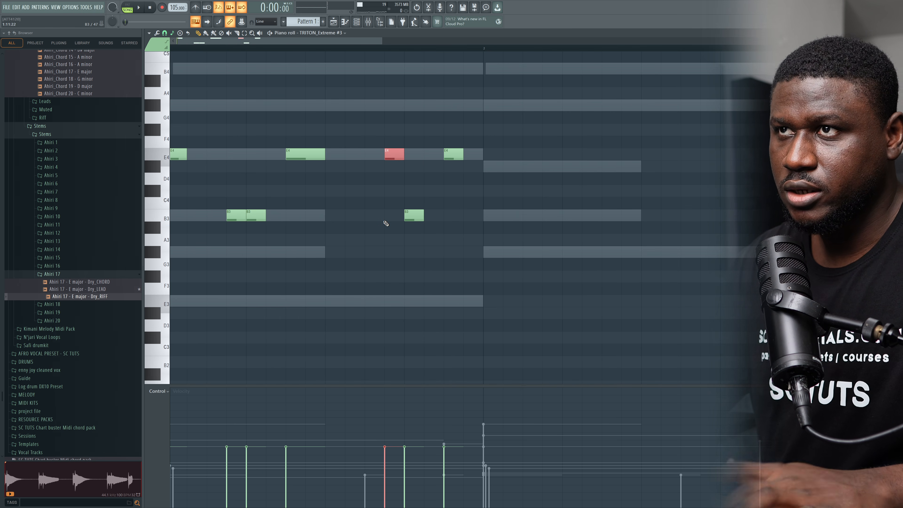
{"action": "key", "text": "space"}
{"action": "key", "text": "ctrl+Down"}
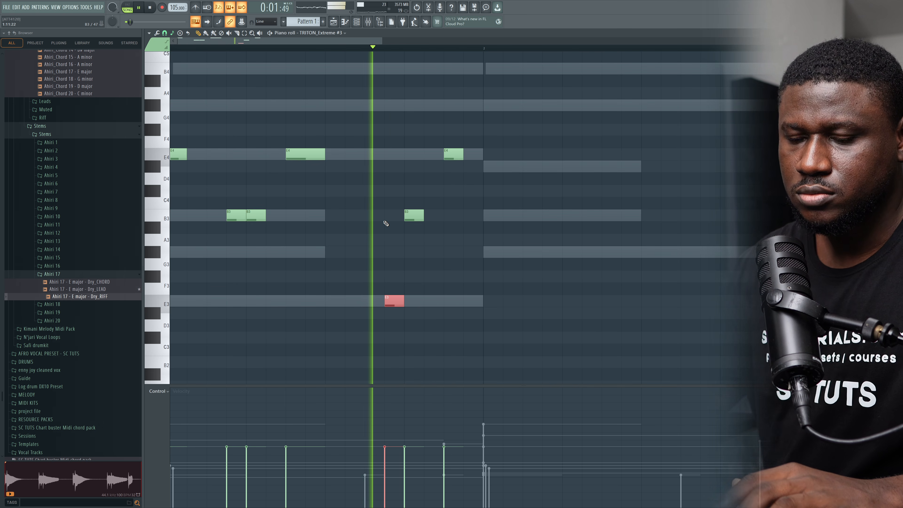
{"action": "key", "text": "space"}
- Copy the bar 1 bass pattern to bar 2, transposed up four semitones to start on G#4, and play it back
{"action": "left_click_drag", "start_coordinate": [522, 125], "coordinate": [179, 309]}
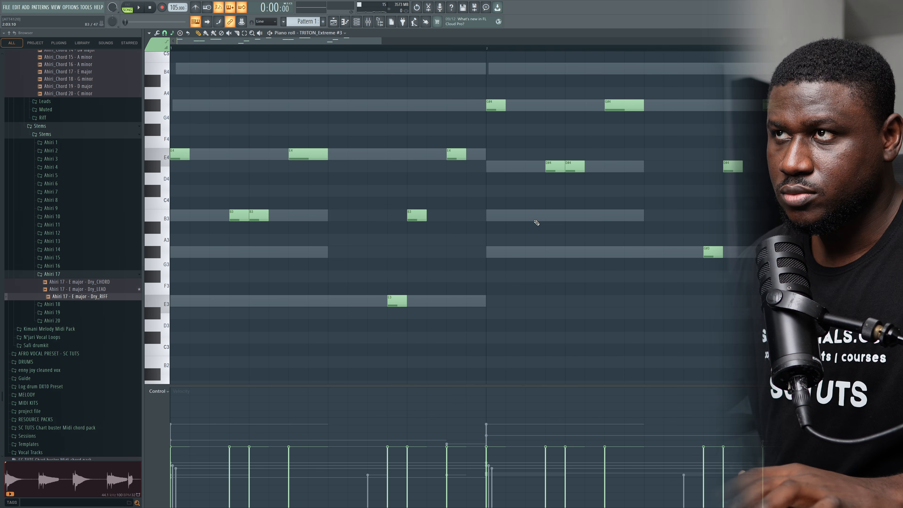
{"action": "key", "text": "space"}
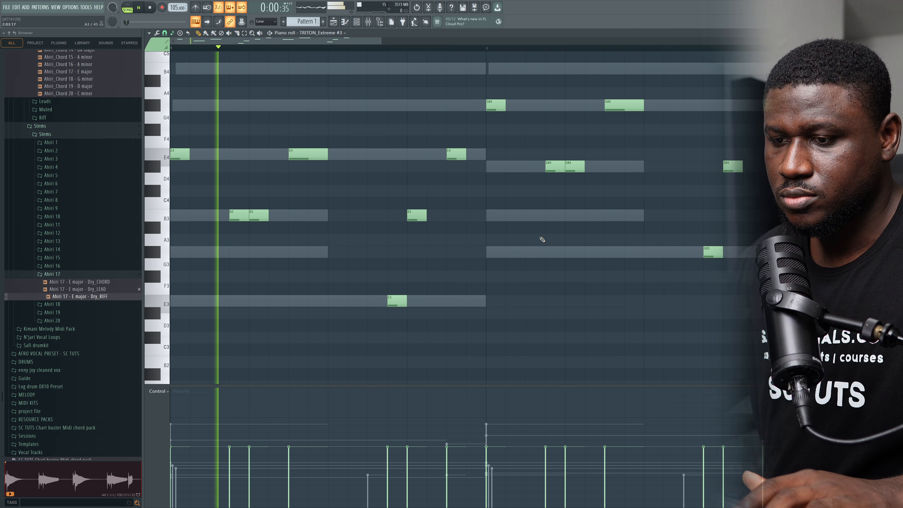
{"action": "scroll", "coordinate": [535, 217], "scroll_direction": "down", "scroll_amount": 2}
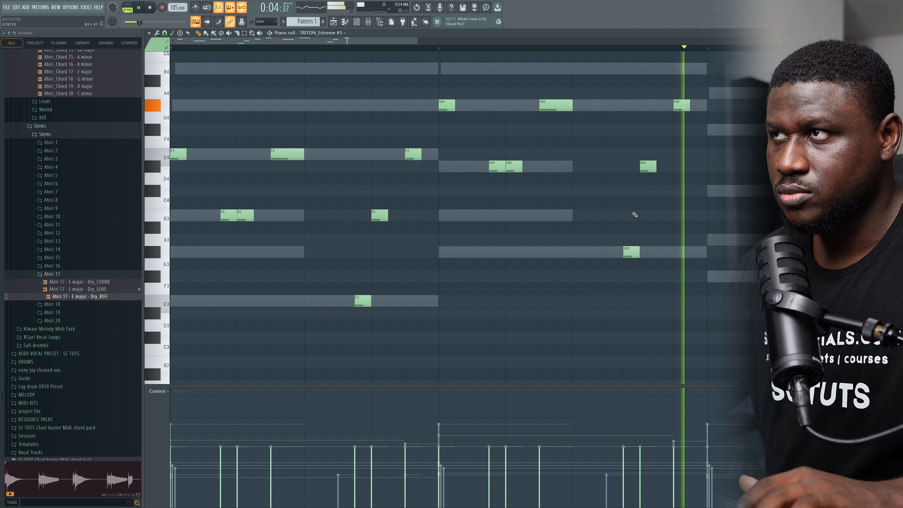
{"action": "scroll", "coordinate": [626, 211], "scroll_direction": "down", "scroll_amount": 1}
{"action": "key", "text": "space"}
- Duplicate the bar 2 bass pattern into bar 3, starting on A4, and audition it
{"action": "left_click_drag", "start_coordinate": [589, 75], "coordinate": [380, 274]}
{"action": "key", "text": "ctrl+b"}
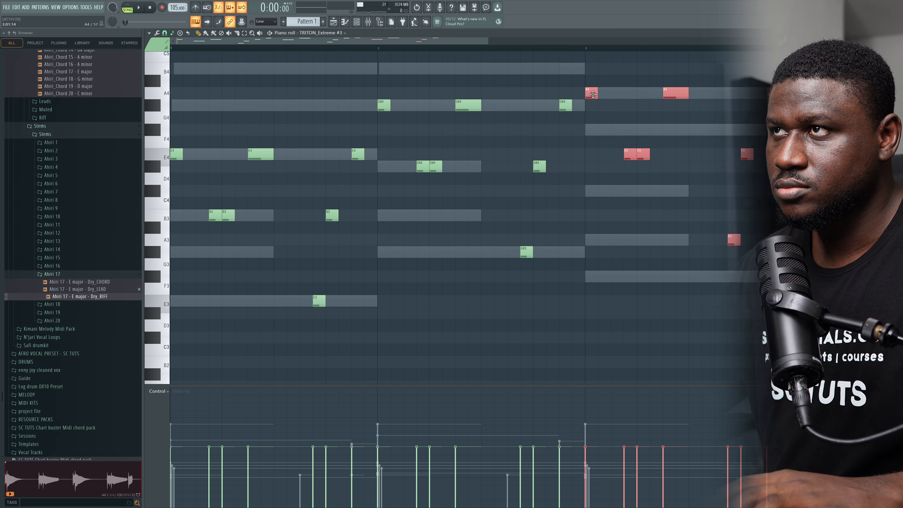
{"action": "key", "text": "space"}
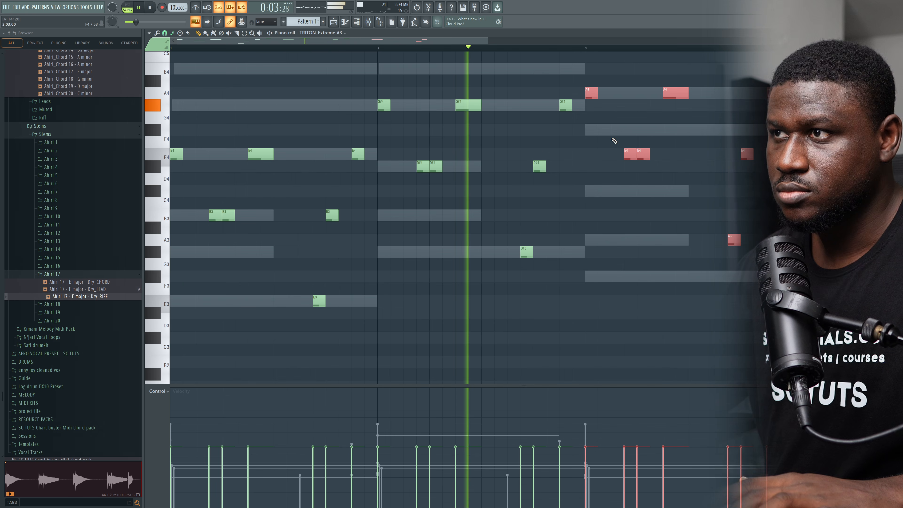
{"action": "key", "text": "space"}
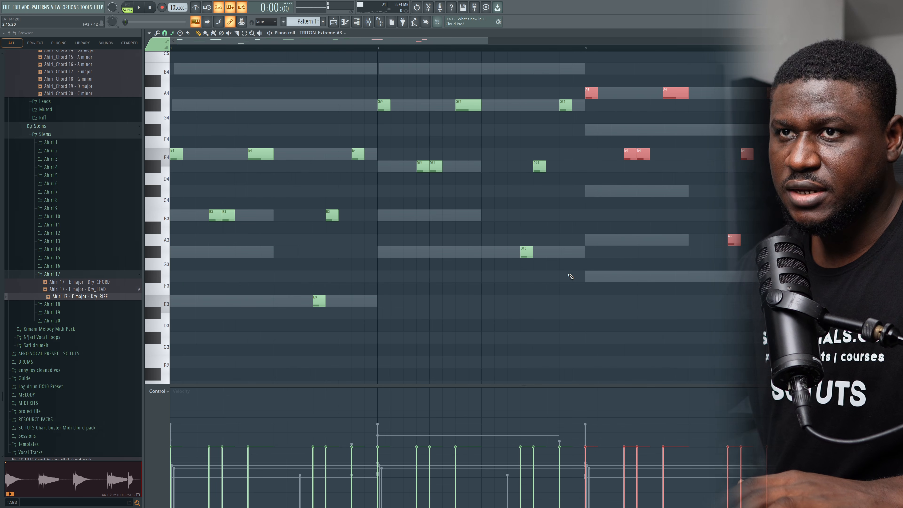
- Transpose the bar 3 bass notes down three semitones to start on F#4 and play them back
{"action": "scroll", "coordinate": [590, 125], "scroll_direction": "up", "scroll_amount": 5}
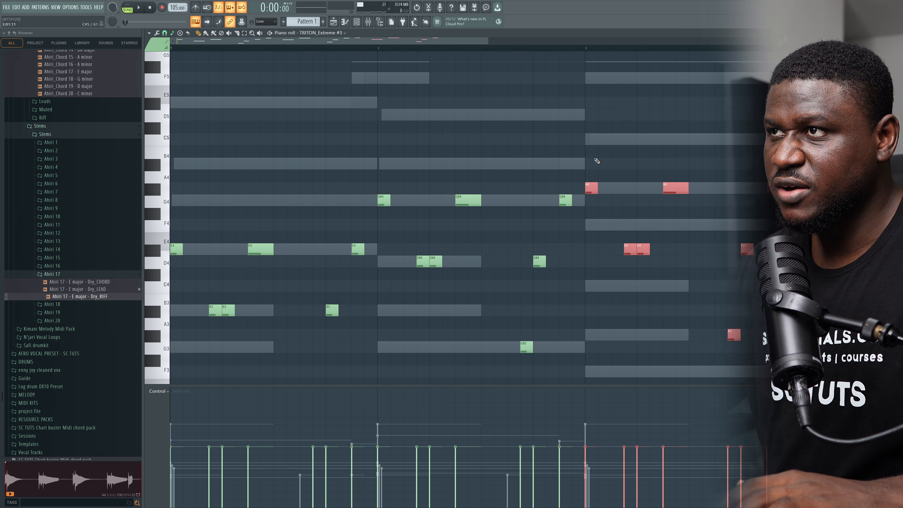
{"action": "left_click_drag", "start_coordinate": [595, 200], "coordinate": [595, 236]}
{"action": "key", "text": "space"}
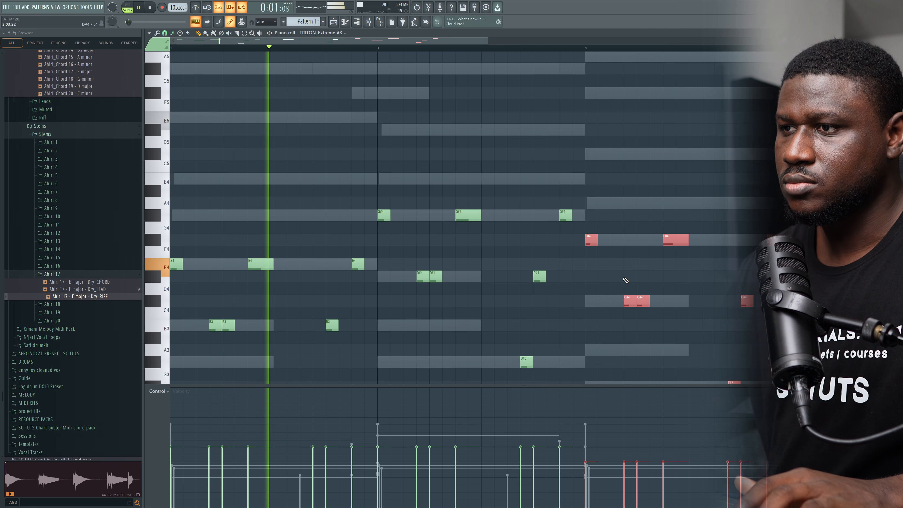
- Raise the velocities of the first and third bass notes in bar 3 and listen to the pattern
{"action": "left_click_drag", "start_coordinate": [586, 446], "coordinate": [637, 455]}
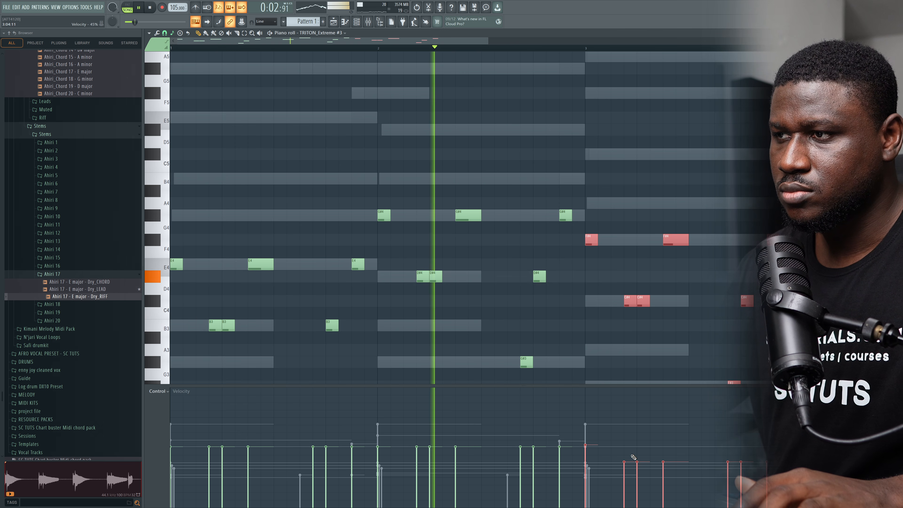
{"action": "scroll", "coordinate": [630, 307], "scroll_direction": "up", "scroll_amount": 5}
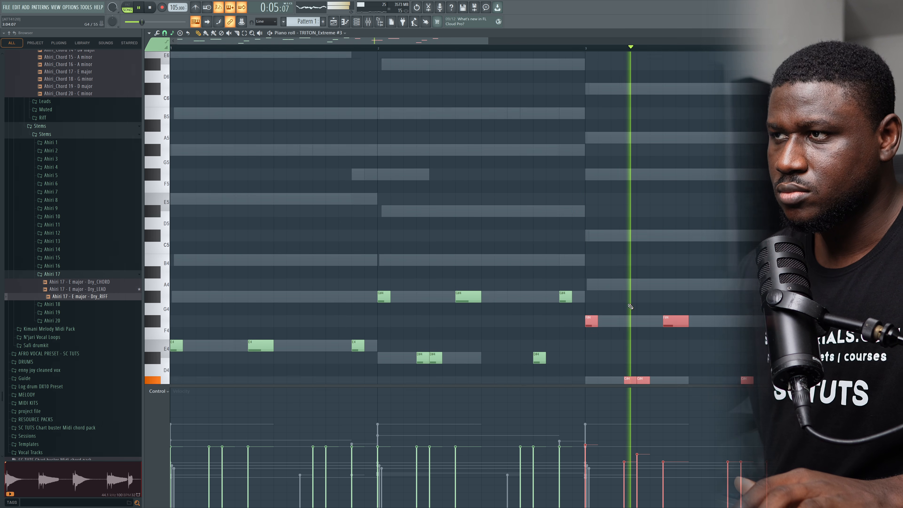
{"action": "scroll", "coordinate": [630, 300], "scroll_direction": "down", "scroll_amount": 5}
{"action": "scroll", "coordinate": [628, 290], "scroll_direction": "down", "scroll_amount": 2, "text": "ctrl"}
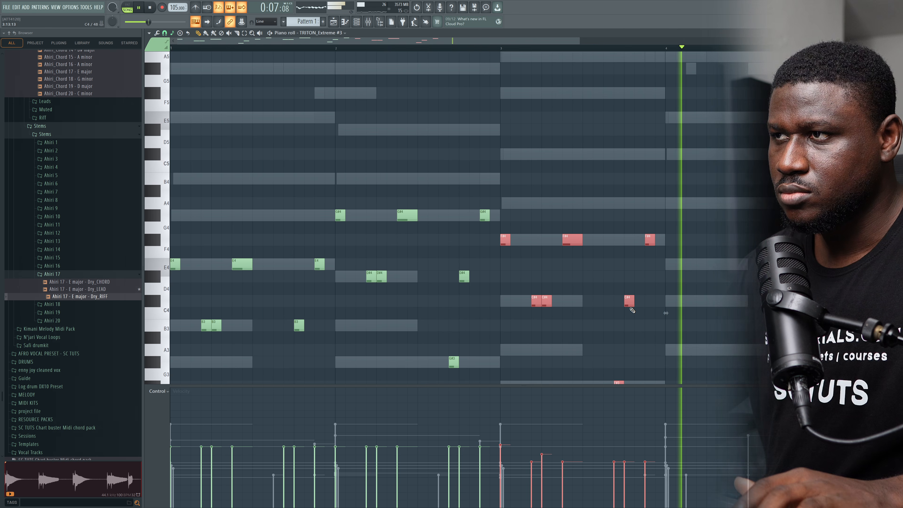
{"action": "scroll", "coordinate": [584, 286], "scroll_direction": "down", "scroll_amount": 3, "text": "ctrl"}
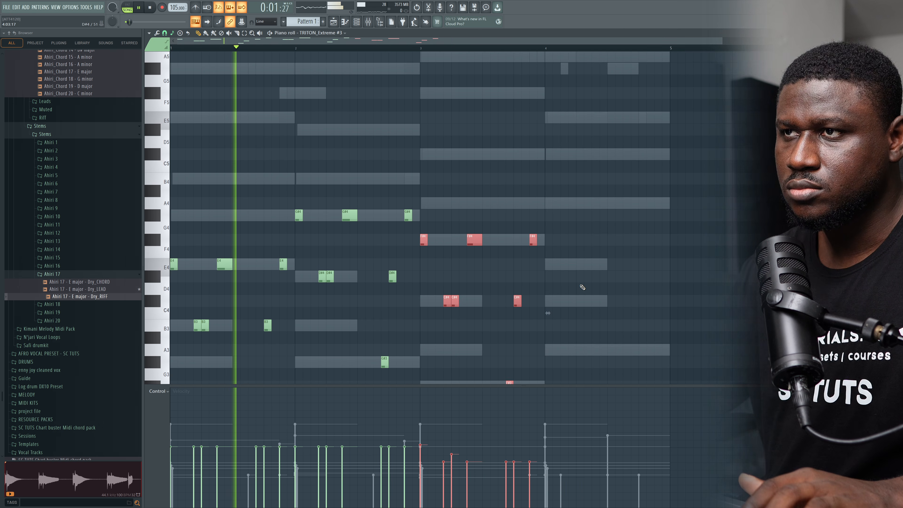
- Copy the bar 3 bass pattern to bar 4, transposed up three semitones to start on A4, and play it back
{"action": "scroll", "coordinate": [579, 294], "scroll_direction": "down", "scroll_amount": 1}
{"action": "scroll", "coordinate": [453, 231], "scroll_direction": "down", "scroll_amount": 2}
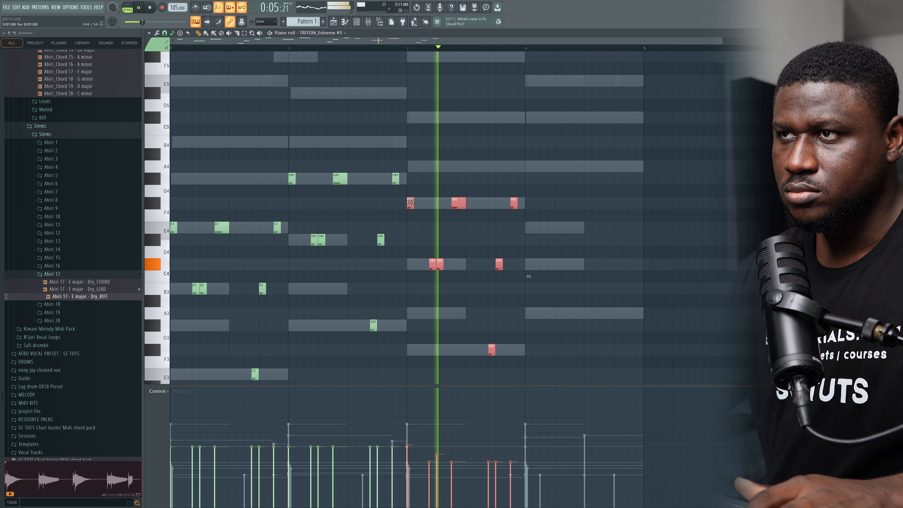
{"action": "left_click_drag", "start_coordinate": [411, 202], "coordinate": [538, 210], "text": "shift"}
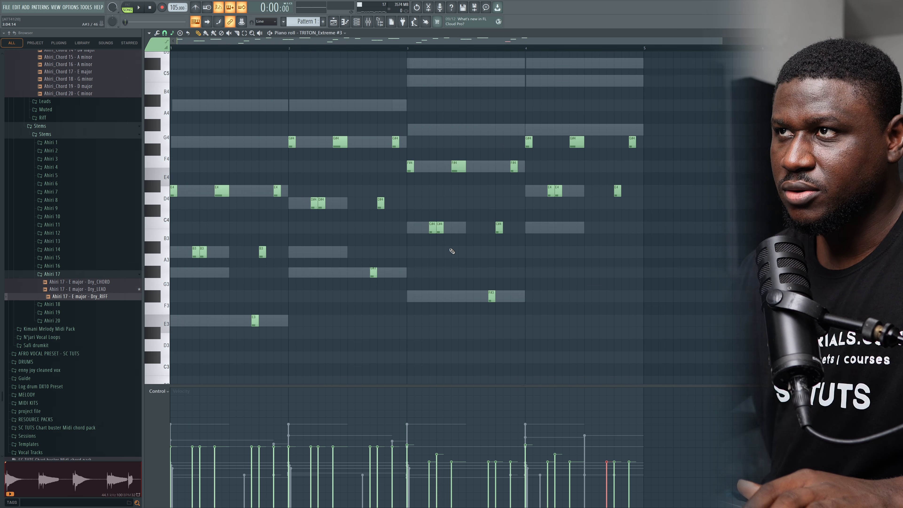
{"action": "scroll", "coordinate": [452, 251], "scroll_direction": "up", "scroll_amount": 3}
{"action": "left_click_drag", "start_coordinate": [524, 148], "coordinate": [573, 174], "text": "ctrl"}
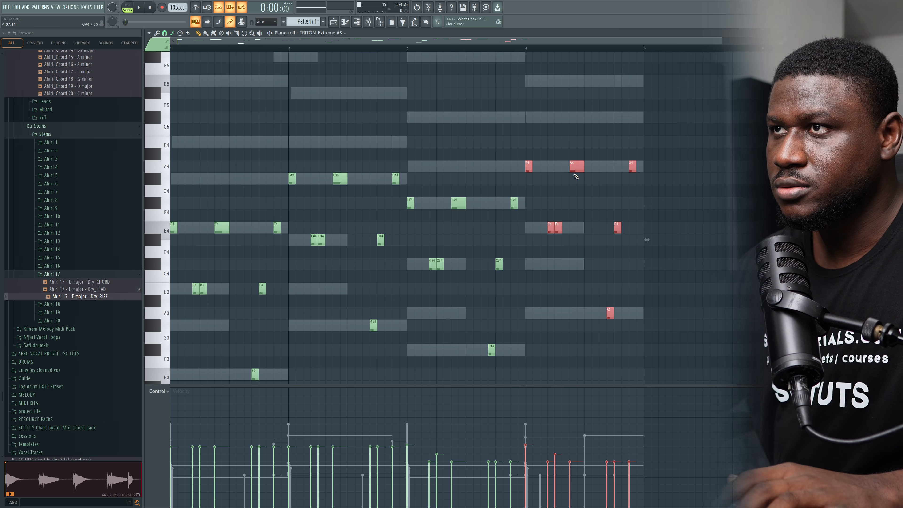
{"action": "key", "text": "space"}
{"action": "key", "text": "ctrl+d"}
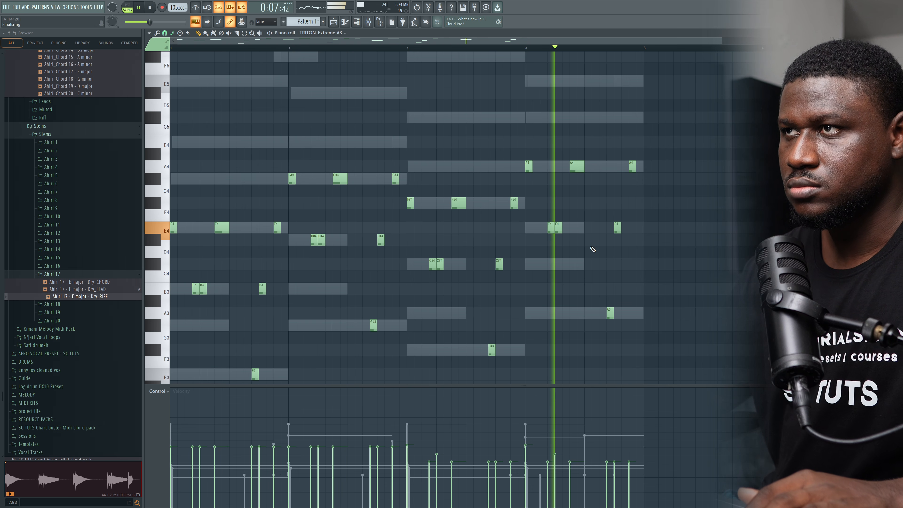
{"action": "scroll", "coordinate": [624, 243], "scroll_direction": "down", "scroll_amount": 1}
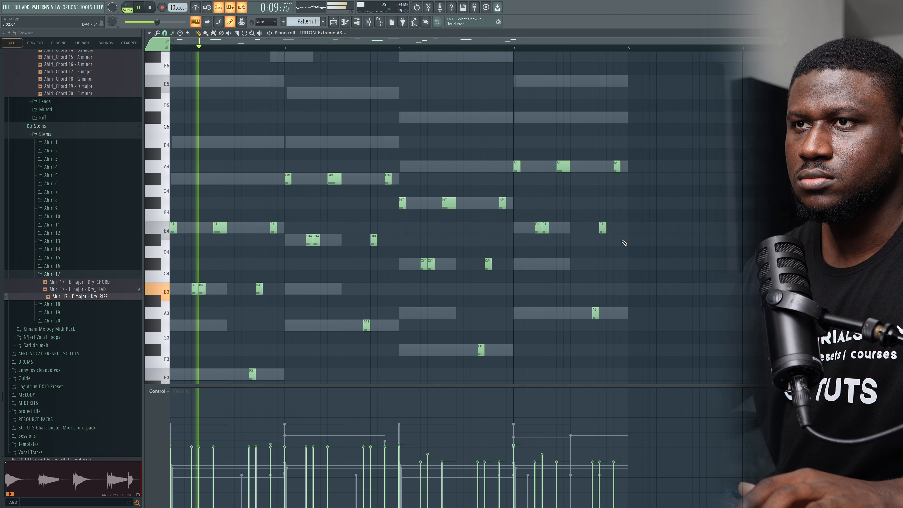
{"action": "scroll", "coordinate": [624, 243], "scroll_direction": "down", "scroll_amount": 1}
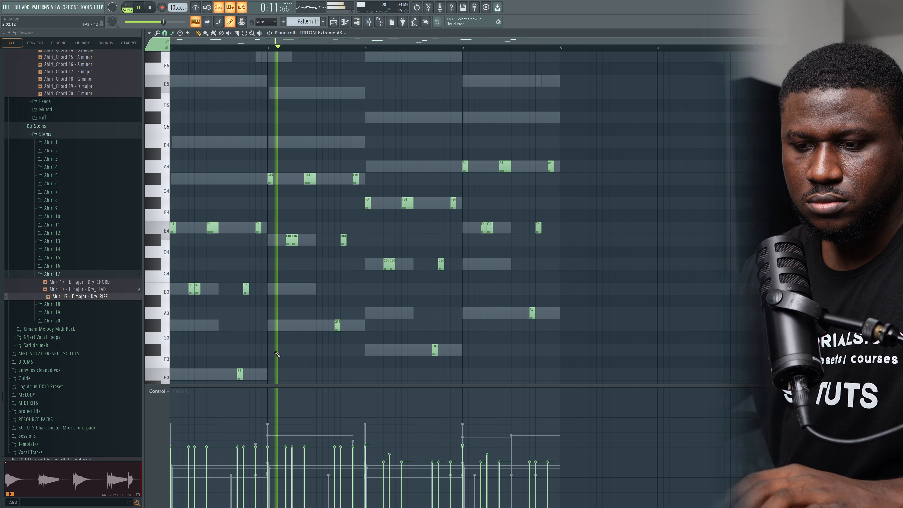
- Vary the velocities of individual bass notes across all four bars for a more human feel, playing the pattern back
{"action": "key", "text": "space"}
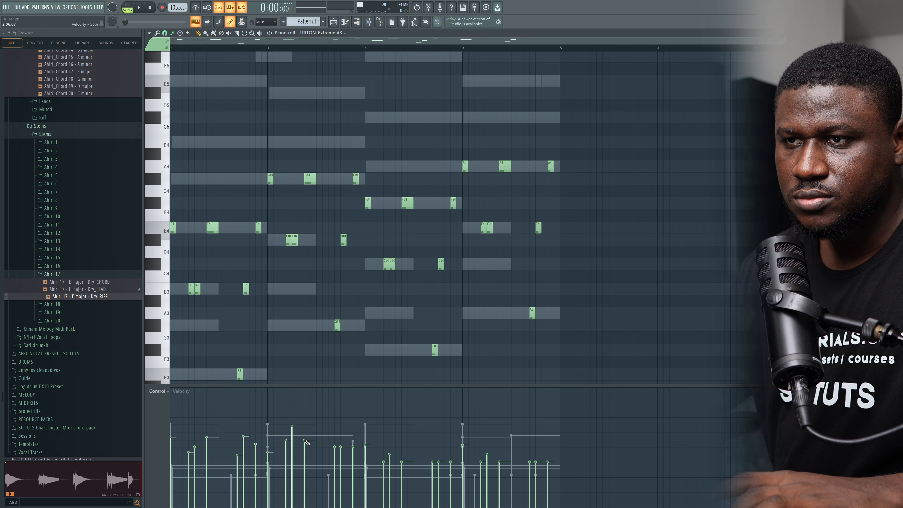
{"action": "key", "text": "space"}
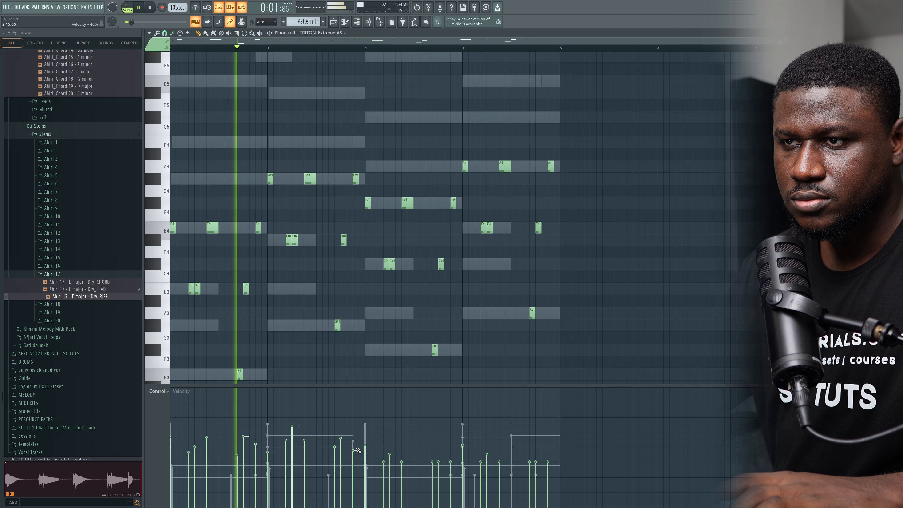
{"action": "left_click", "coordinate": [367, 433]}
{"action": "left_click", "coordinate": [408, 445]}
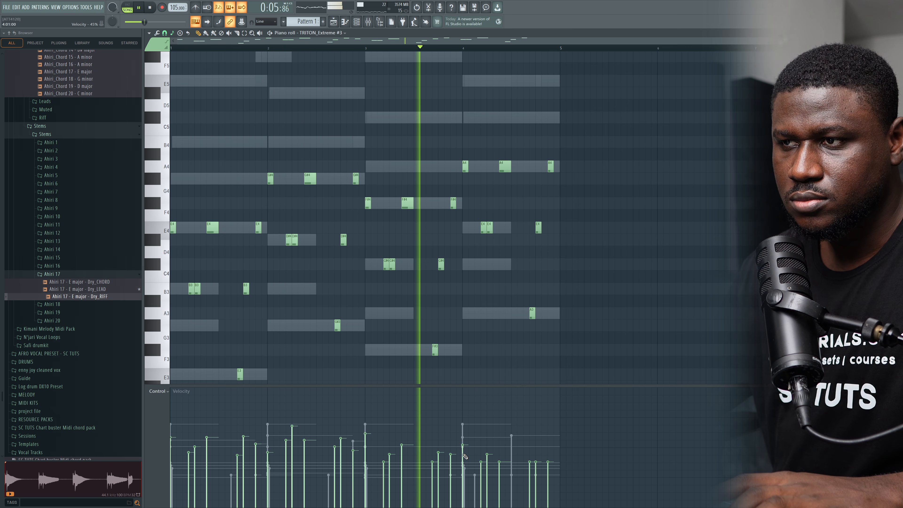
{"action": "left_click", "coordinate": [500, 443]}
{"action": "left_click", "coordinate": [531, 446]}
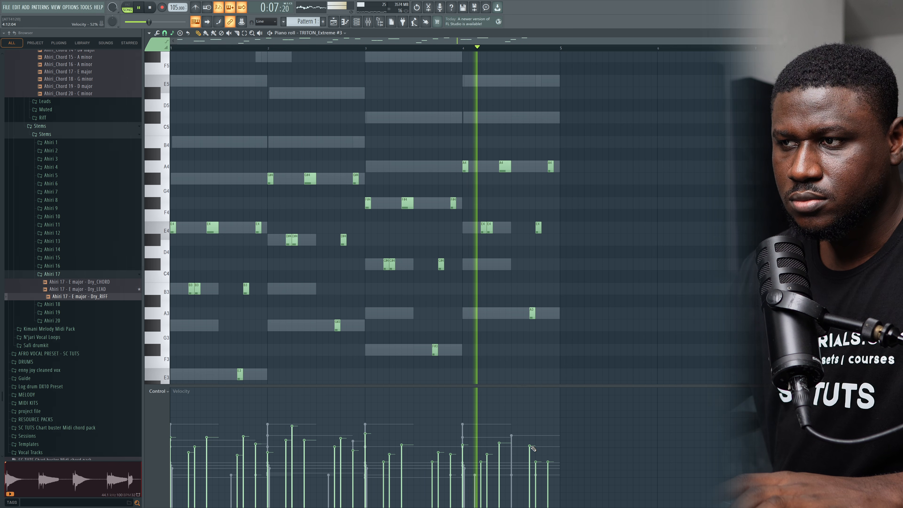
{"action": "left_click", "coordinate": [548, 453]}
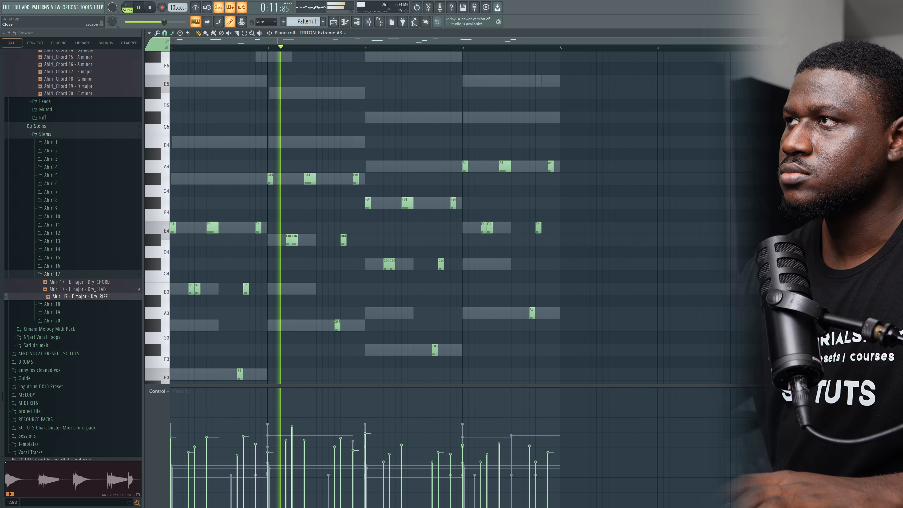
- Close the piano roll and ZENOLOGY windows, and toggle the mute of the TRITON_Extreme #3 bass channel during playback
{"action": "key", "text": "F7"}
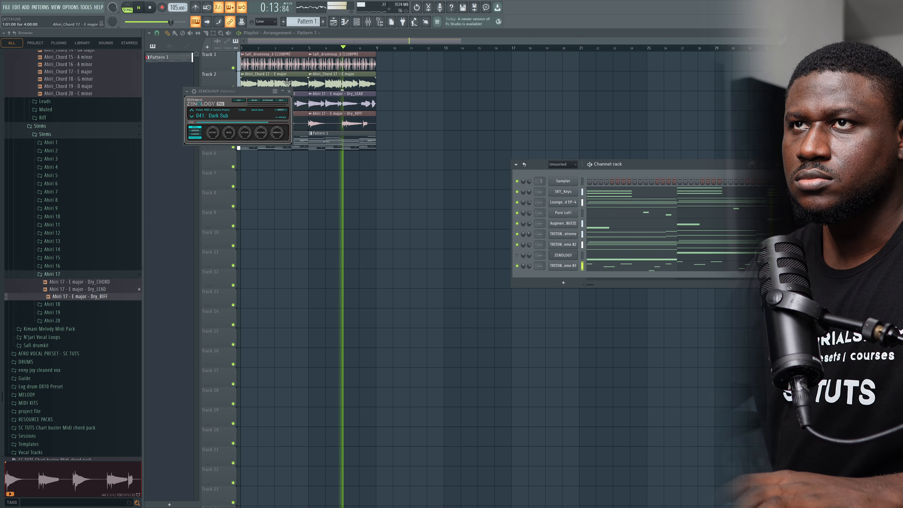
{"action": "left_click", "coordinate": [291, 91]}
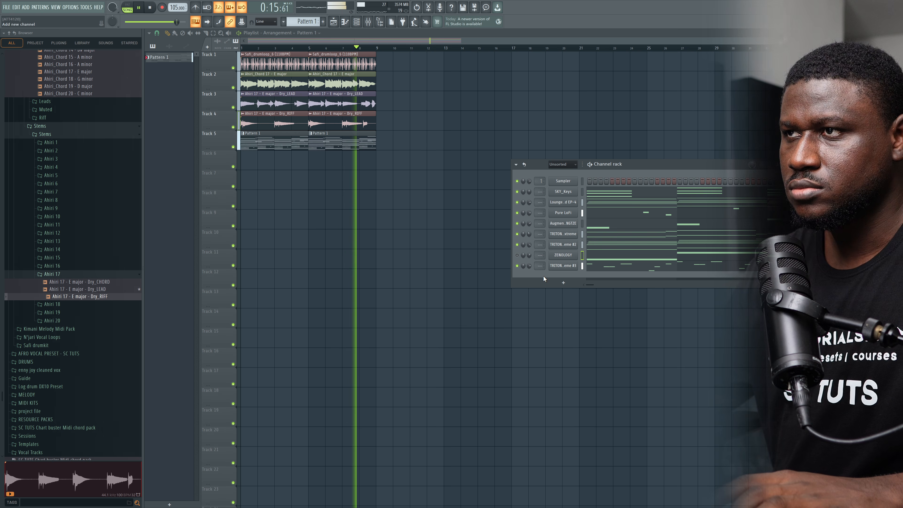
{"action": "left_click", "coordinate": [518, 266]}
{"action": "key", "text": "space"}
{"action": "key", "text": "F6"}
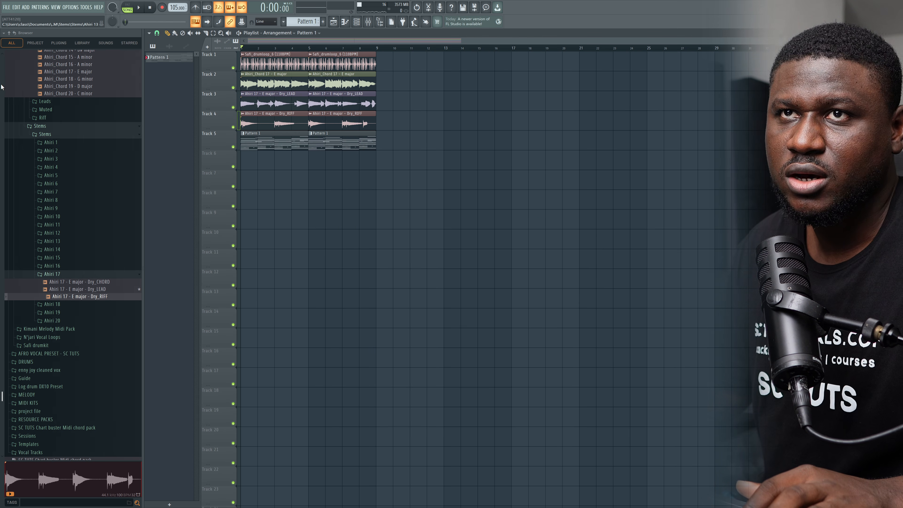
- Open the Phrases folder in the premium N'jari Vocal Loops and audition N'jari_Phrases_L26 - C# maj
{"action": "scroll", "coordinate": [55, 153], "scroll_direction": "up", "scroll_amount": 10}
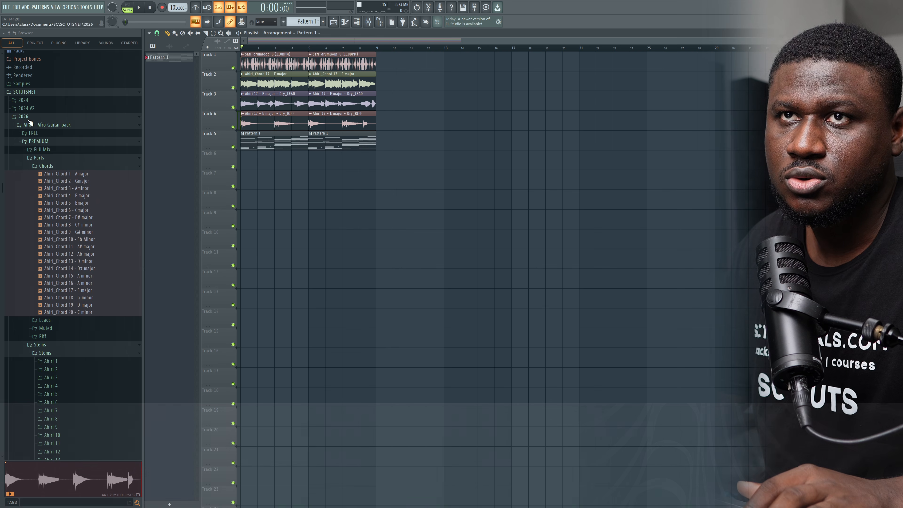
{"action": "left_click", "coordinate": [31, 125]}
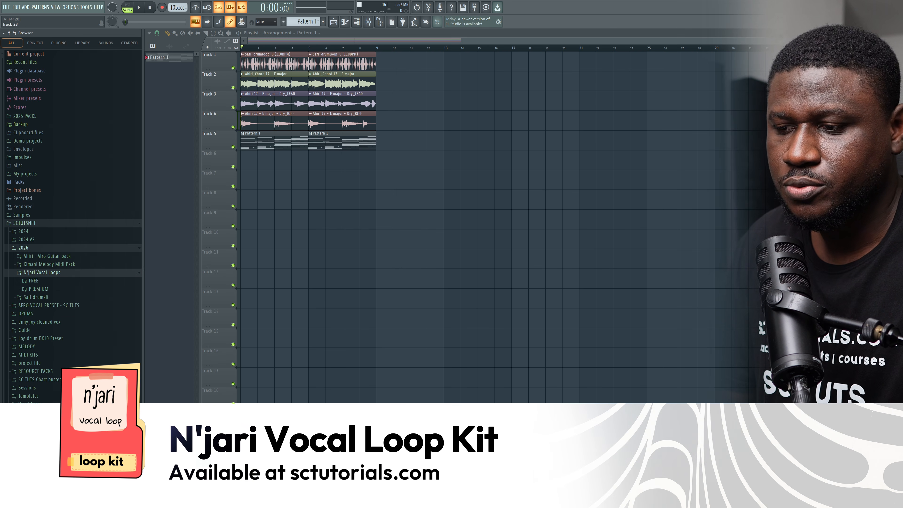
{"action": "left_click", "coordinate": [76, 289]}
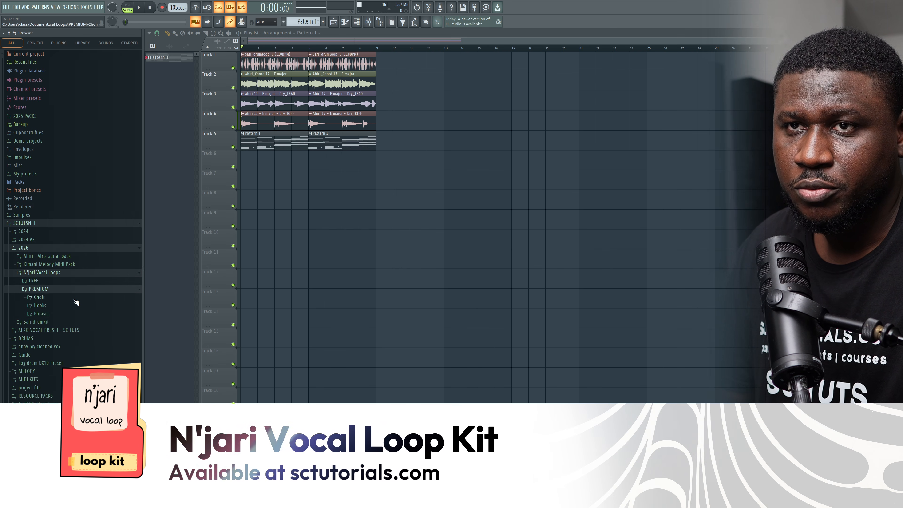
{"action": "left_click", "coordinate": [61, 314]}
{"action": "left_click", "coordinate": [86, 358]}
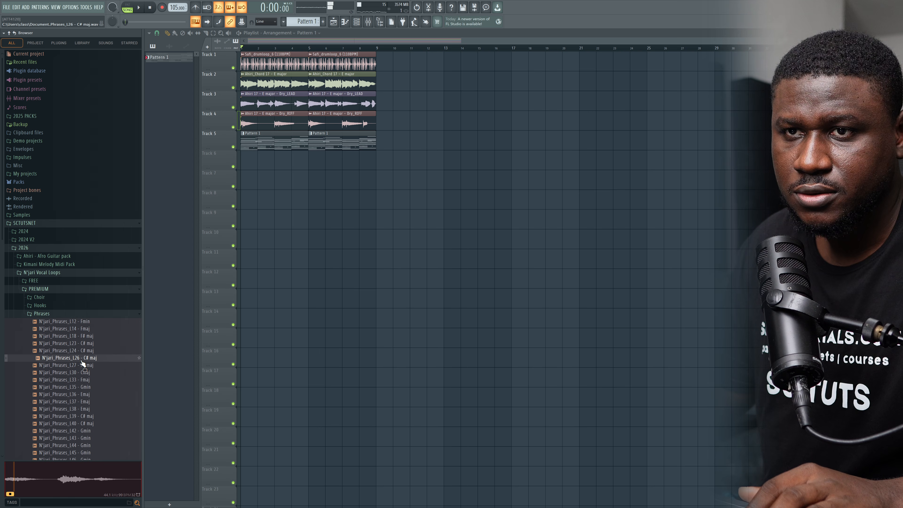
- Audition N'jari_Phrases_L40 - C# maj and place it on Track 7 at bar 1 of the playlist
{"action": "scroll", "coordinate": [84, 366], "scroll_direction": "down", "scroll_amount": 2}
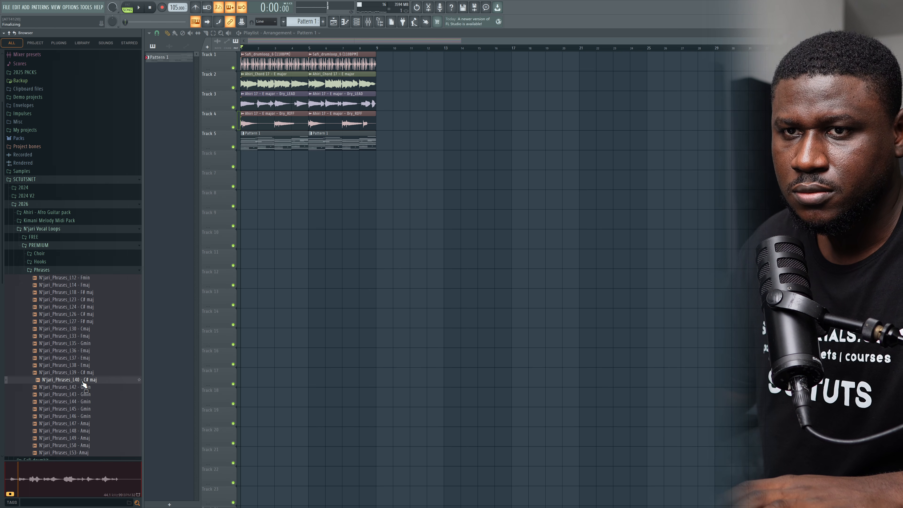
{"action": "key", "text": "space"}
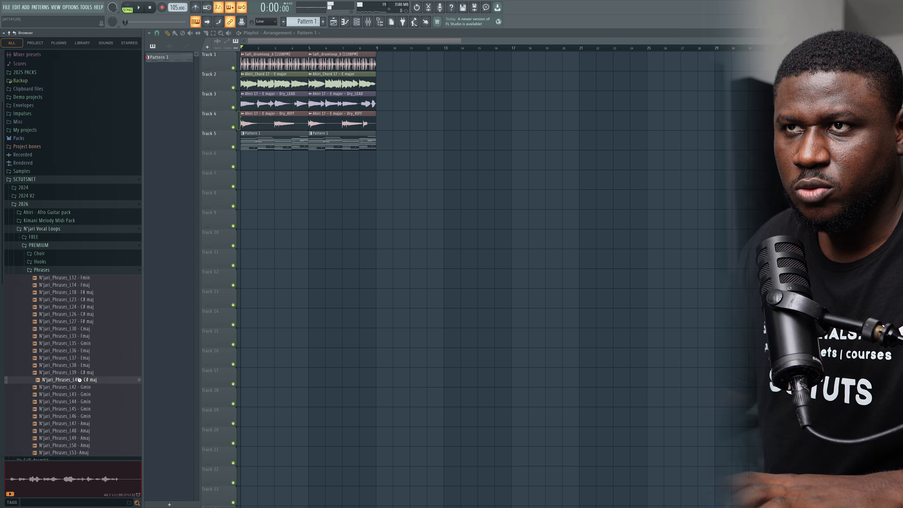
{"action": "left_click_drag", "start_coordinate": [237, 211], "coordinate": [247, 183]}
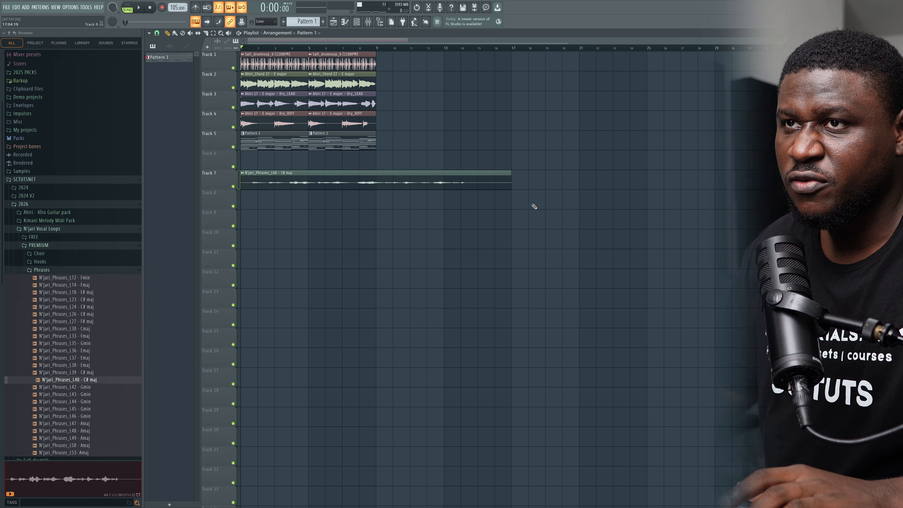
- Raise the pitch of the N'jari_Phrases_L40 clip and set its time-stretching mode to Stretch while playing the beat
{"action": "double_click", "coordinate": [278, 181]}
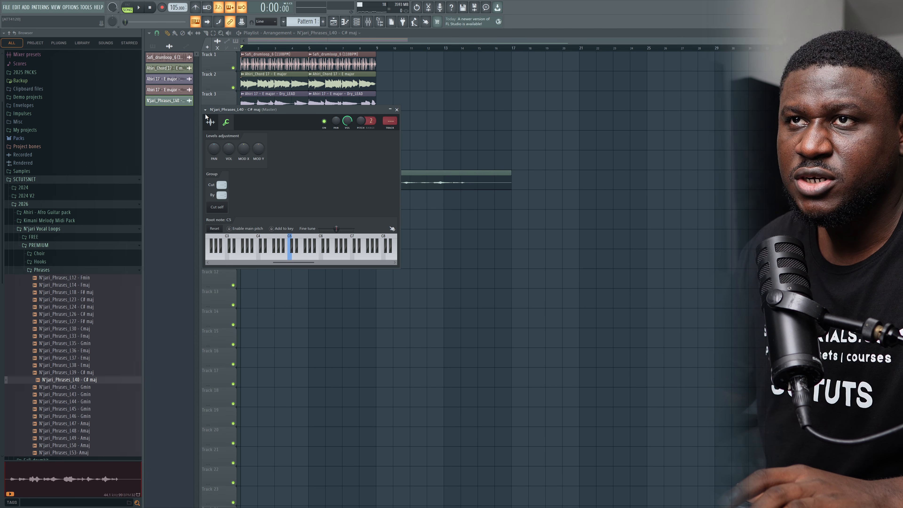
{"action": "left_click", "coordinate": [210, 121]}
{"action": "left_click", "coordinate": [226, 122]}
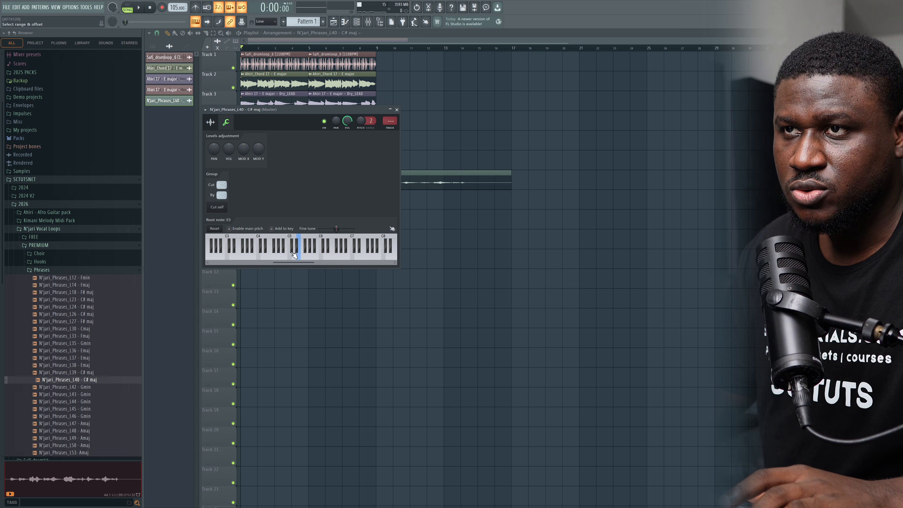
{"action": "left_click", "coordinate": [210, 123]}
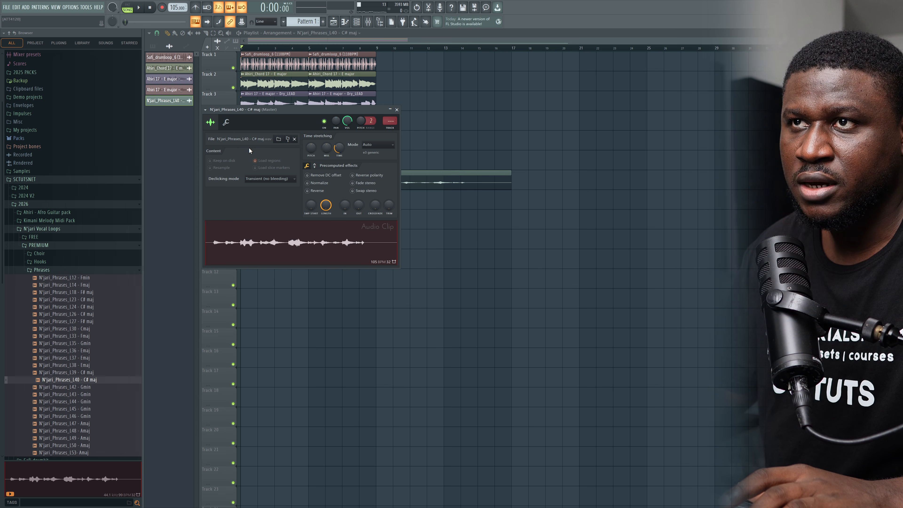
{"action": "left_click_drag", "start_coordinate": [315, 154], "coordinate": [315, 146]}
{"action": "key", "text": "space"}
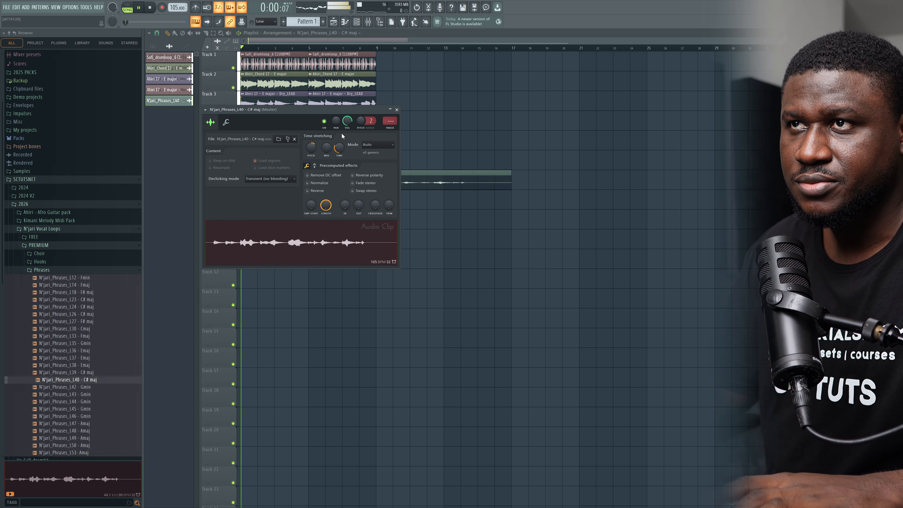
{"action": "left_click", "coordinate": [371, 145]}
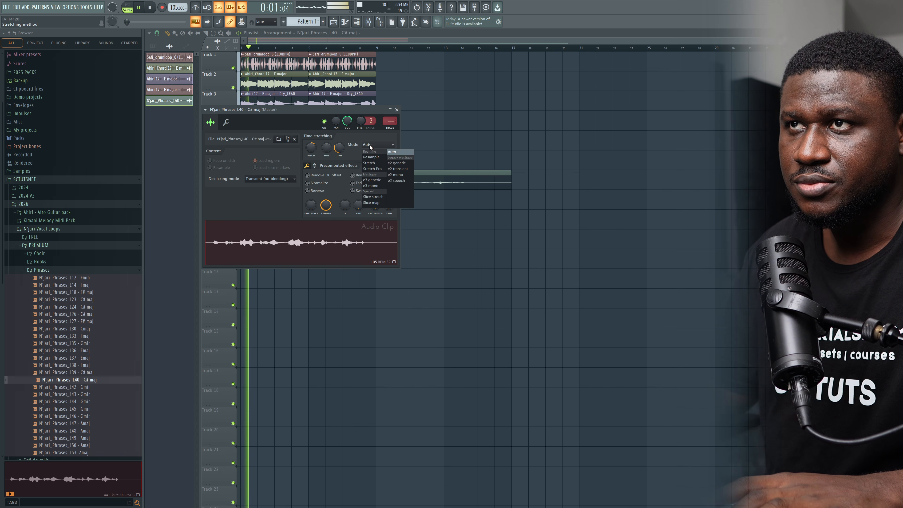
{"action": "left_click", "coordinate": [370, 164]}
{"action": "left_click_drag", "start_coordinate": [335, 112], "coordinate": [433, 213]}
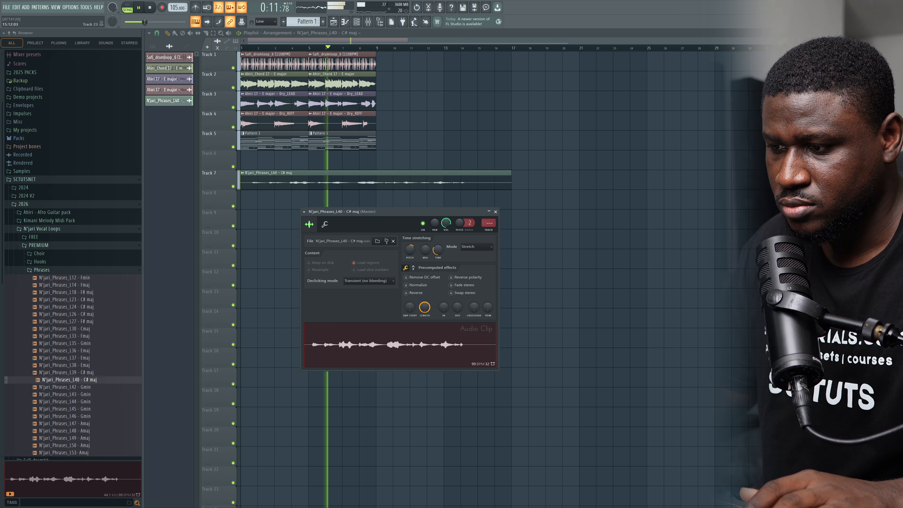
- Slice the vocal clip on Track 7 at bar 4, delete the remainder, and play the arrangement
{"action": "key", "text": "space"}
{"action": "key", "text": "Escape"}
{"action": "left_click", "coordinate": [205, 32]}
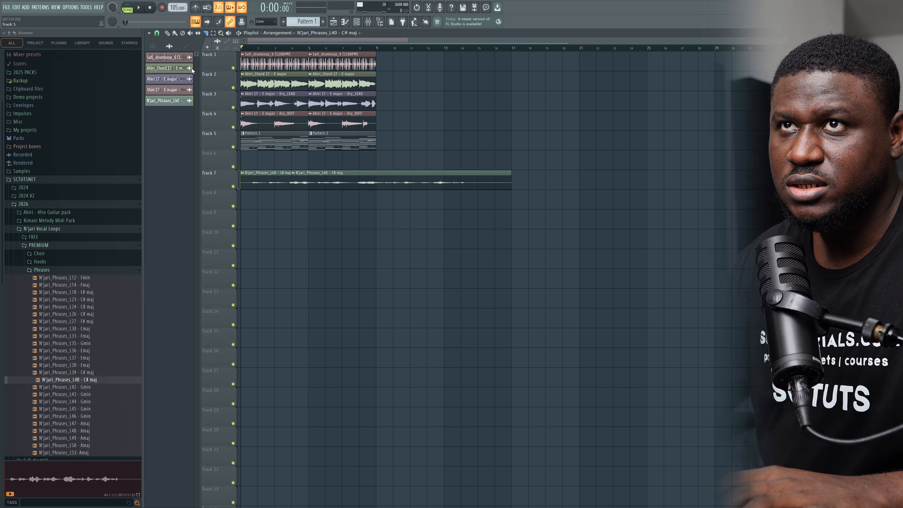
{"action": "right_click", "coordinate": [339, 183]}
{"action": "key", "text": "space"}
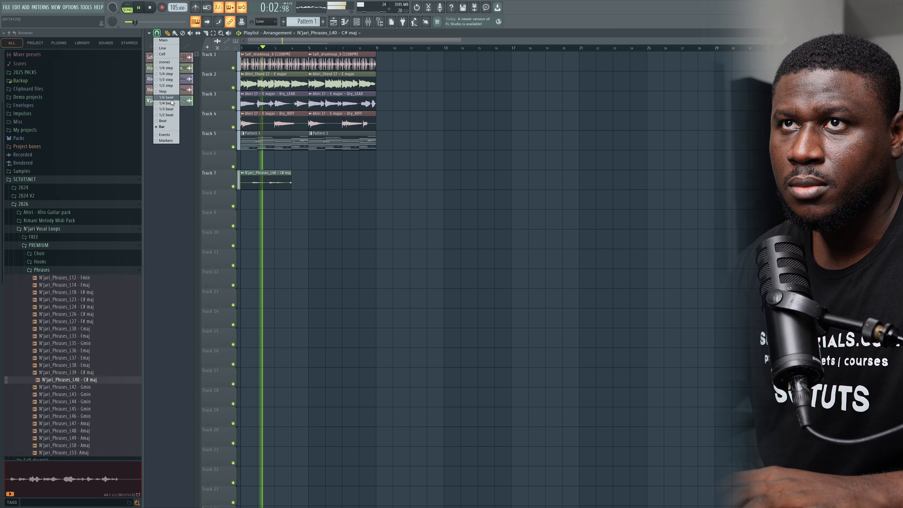
- Trim the end of the vocal clip slightly and duplicate it to bar 5 on Track 7, with playlist snap set to Bar
{"action": "left_click_drag", "start_coordinate": [292, 185], "coordinate": [332, 181]}
{"action": "left_click", "coordinate": [157, 32]}
{"action": "left_click", "coordinate": [164, 126]}
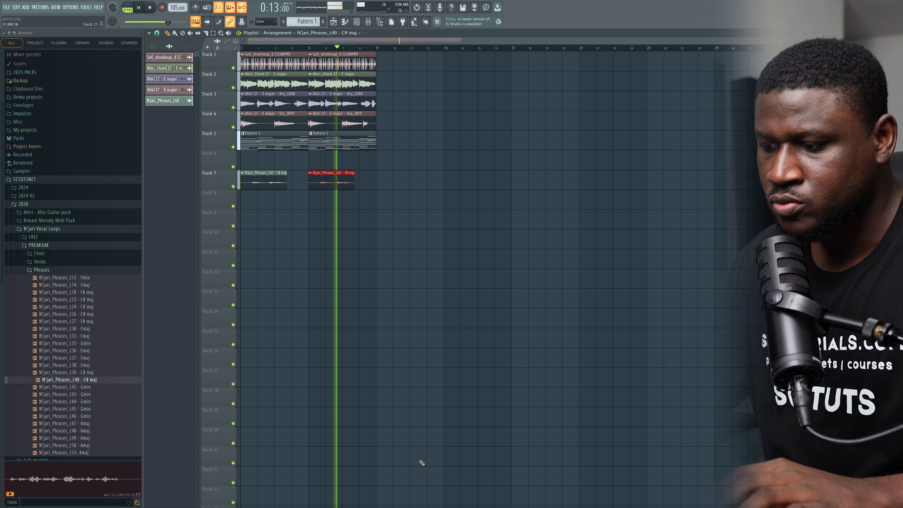
{"action": "left_click", "coordinate": [312, 367]}
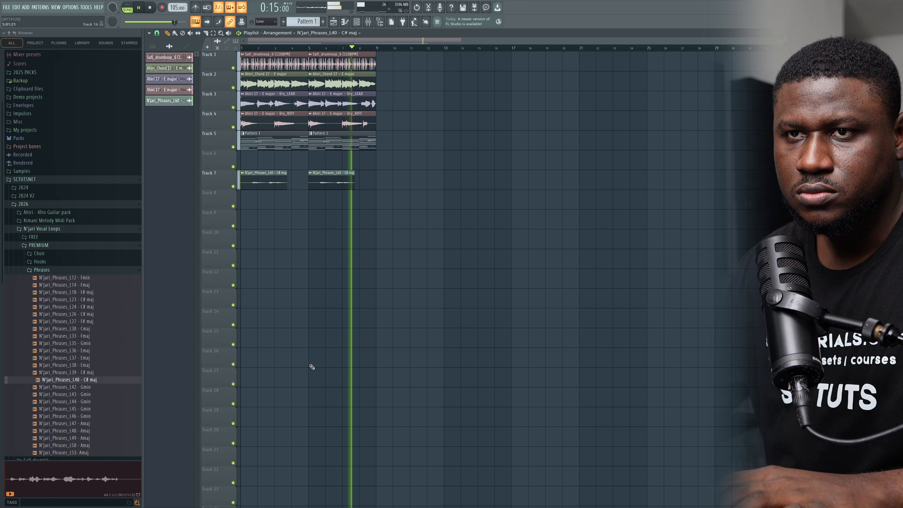
- Place N'jari_Phrases_L39 - C# maj on Track 8 at bar 1 of the playlist and raise the clip's pitch shift
{"action": "key", "text": "space"}
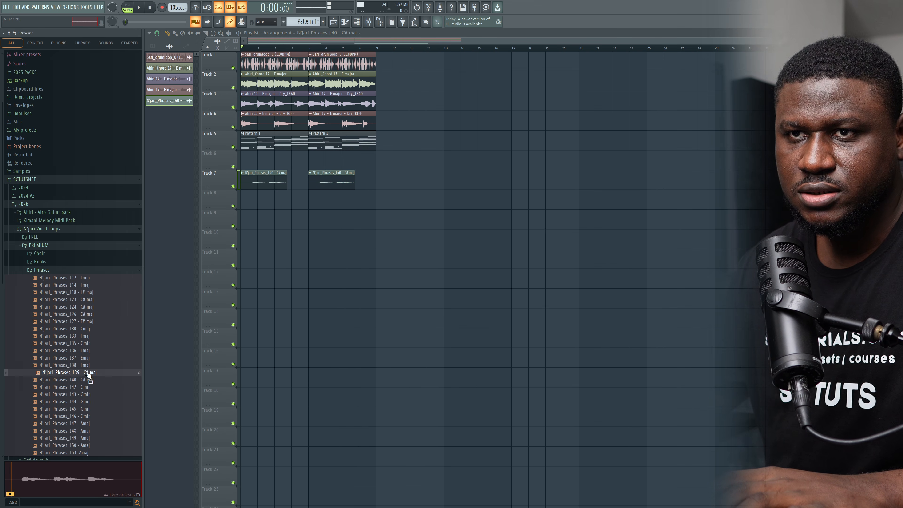
{"action": "left_click_drag", "start_coordinate": [89, 376], "coordinate": [256, 202]}
{"action": "double_click", "coordinate": [256, 201]}
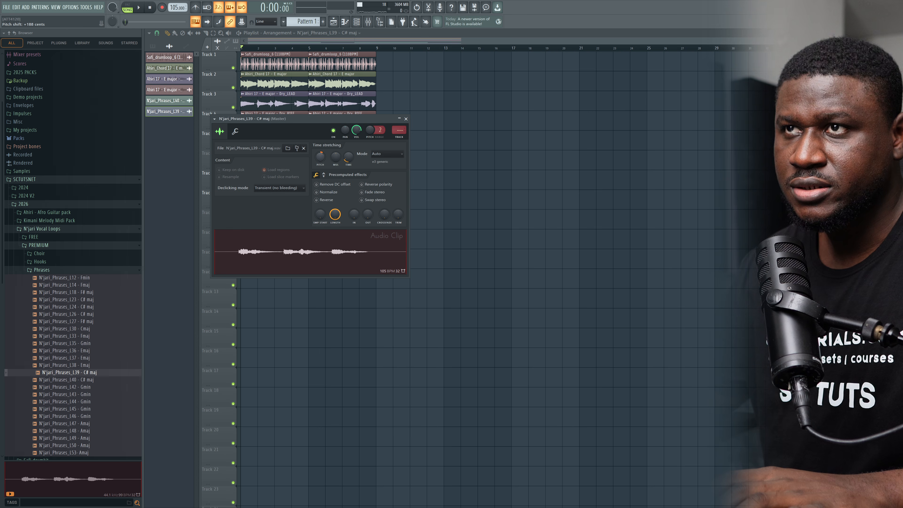
- Set the L39 vocal's time-stretching mode to Stretch and lower its channel volume while the beat plays
{"action": "key", "text": "space"}
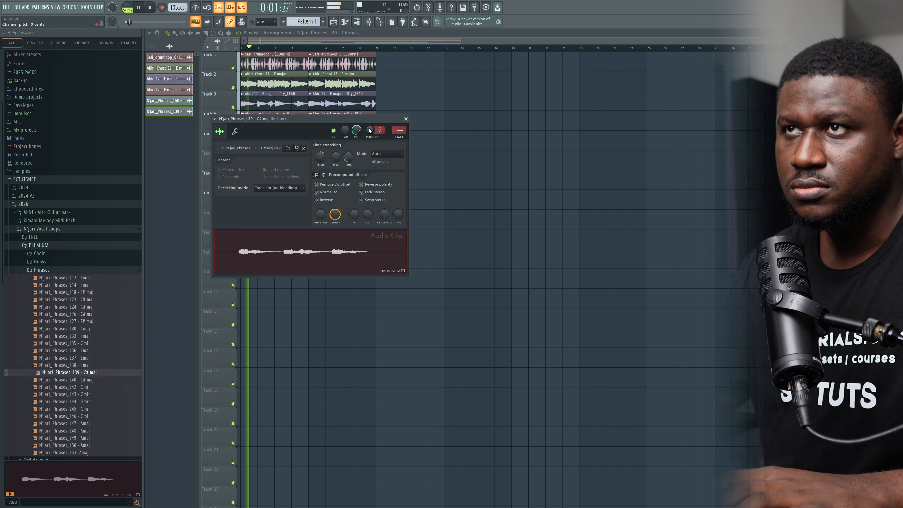
{"action": "left_click_drag", "start_coordinate": [369, 121], "coordinate": [426, 201]}
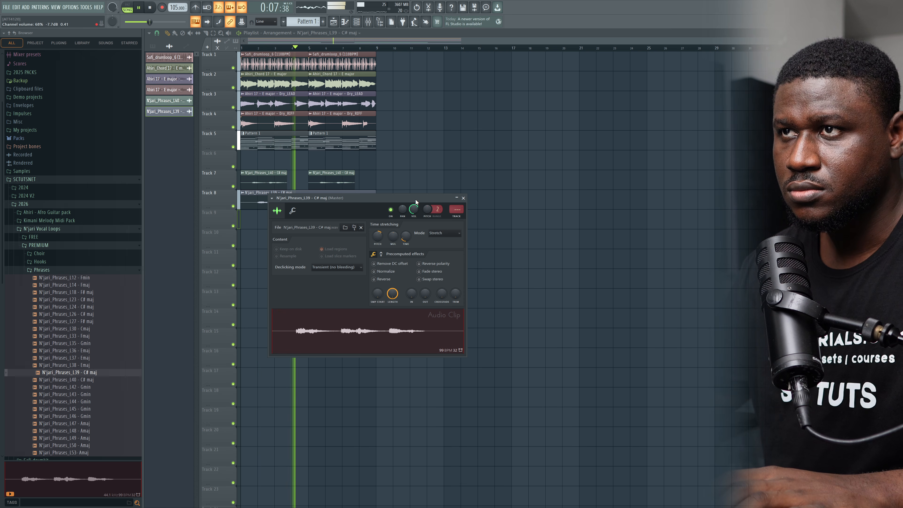
{"action": "left_click_drag", "start_coordinate": [416, 202], "coordinate": [424, 242]}
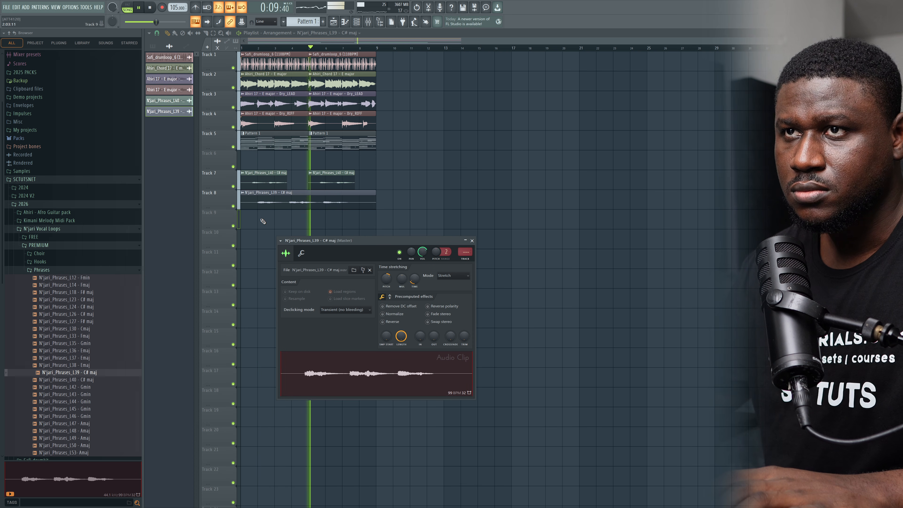
- Trim the start of the L39 vocal clip on Track 8 to 4:08:00, with playlist snap set to (none)
{"action": "key", "text": "space"}
{"action": "left_click_drag", "start_coordinate": [241, 206], "coordinate": [272, 211]}
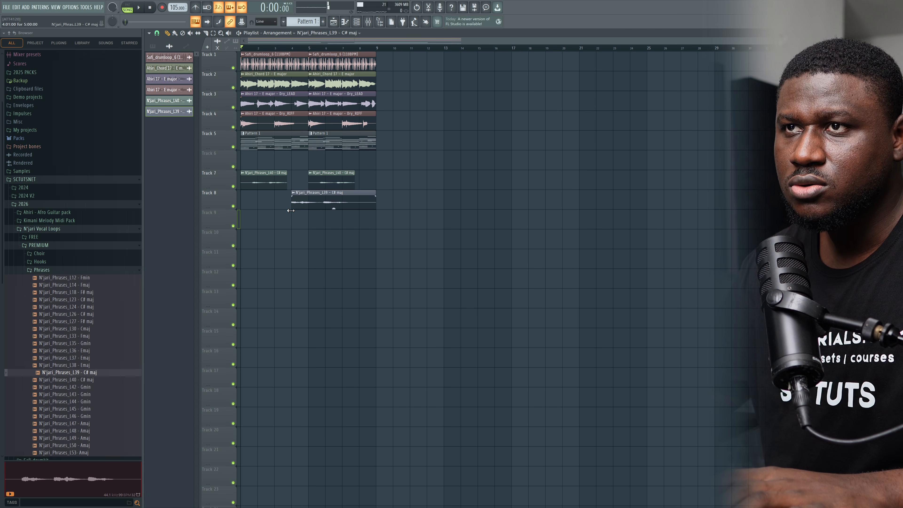
{"action": "key", "text": "space"}
{"action": "left_click", "coordinate": [157, 33]}
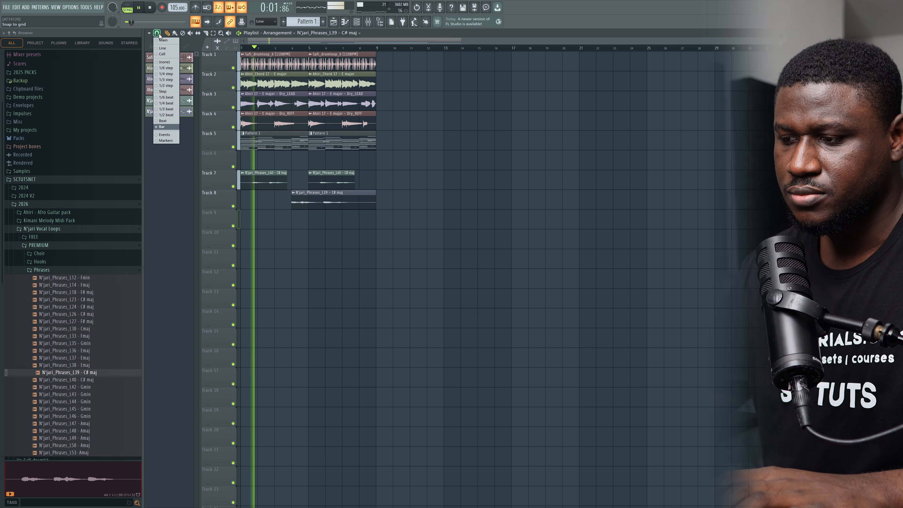
{"action": "left_click", "coordinate": [161, 62]}
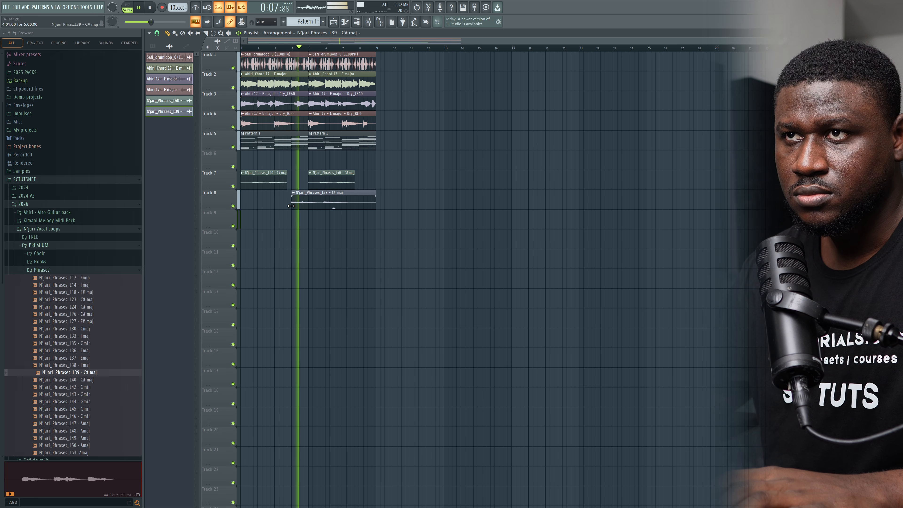
{"action": "left_click_drag", "start_coordinate": [291, 206], "coordinate": [296, 207]}
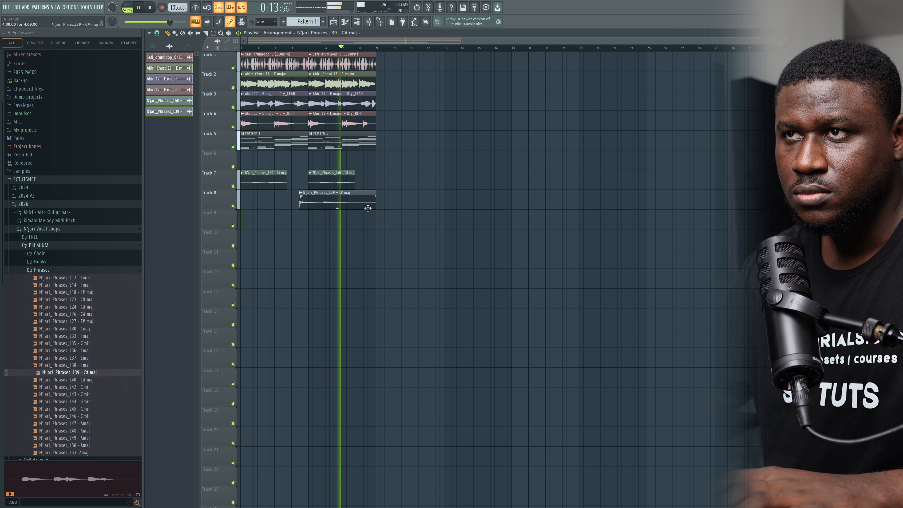
- Shorten the L39 clip's end, duplicate it to 7:08:00 on Track 8, and trim both copies, ending the second at bar 9
{"action": "key", "text": "space"}
{"action": "left_click_drag", "start_coordinate": [376, 208], "coordinate": [355, 206]}
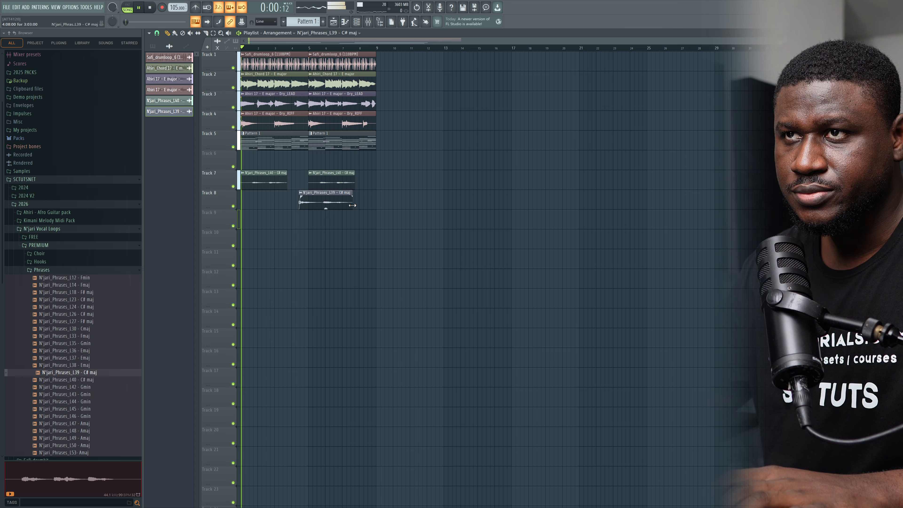
{"action": "left_click_drag", "start_coordinate": [354, 205], "coordinate": [379, 203]}
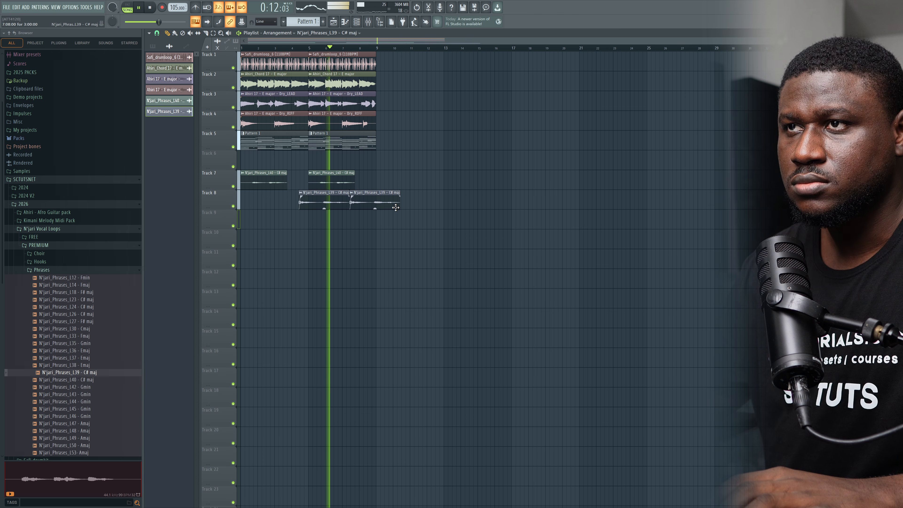
{"action": "left_click_drag", "start_coordinate": [400, 204], "coordinate": [320, 205]}
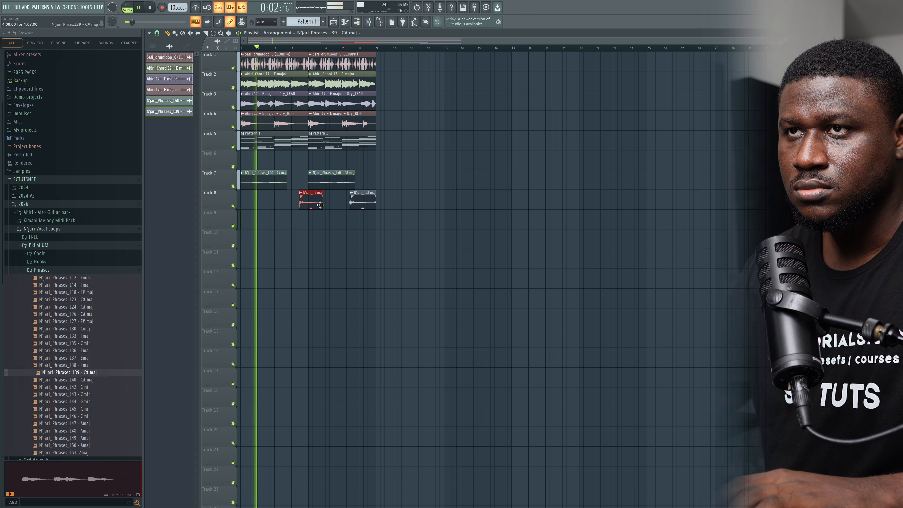
{"action": "left_click", "coordinate": [322, 216]}
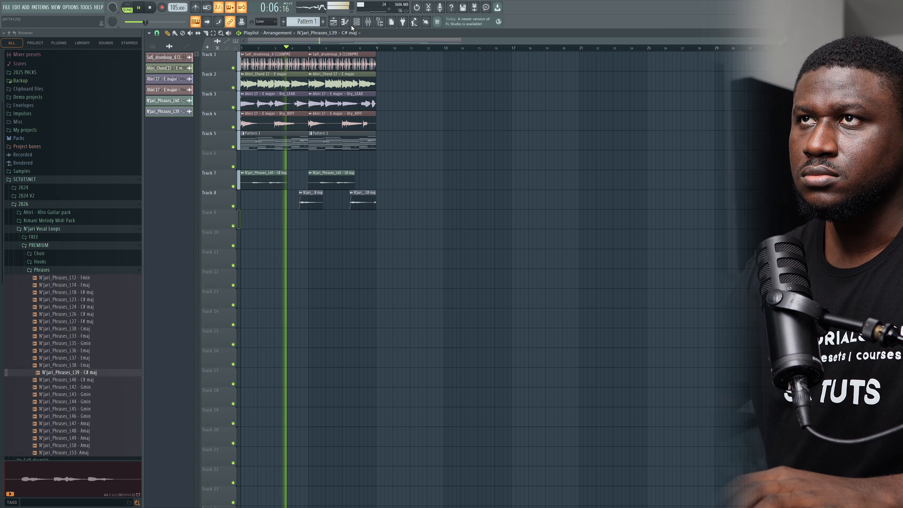
- Show the channel rack and switch its channel group filter from Audio
{"action": "left_click", "coordinate": [356, 22]}
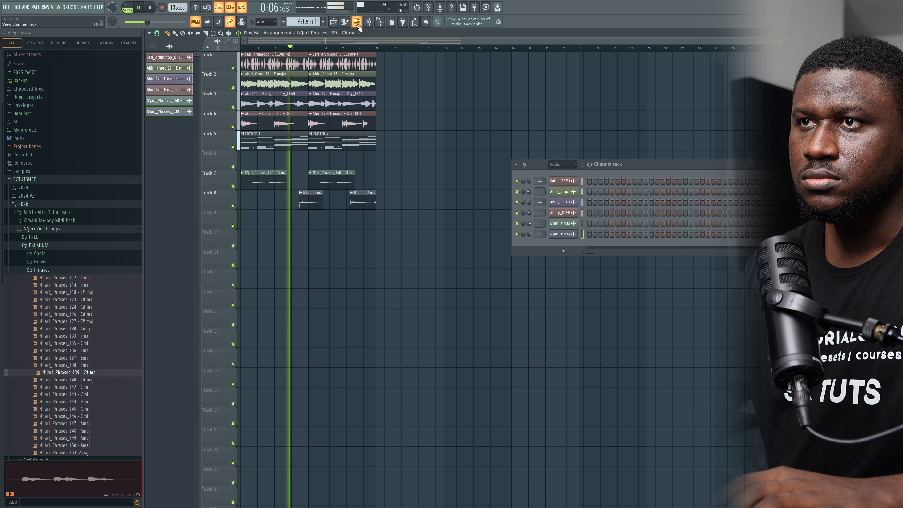
{"action": "left_click", "coordinate": [561, 164]}
{"action": "left_click", "coordinate": [559, 171]}
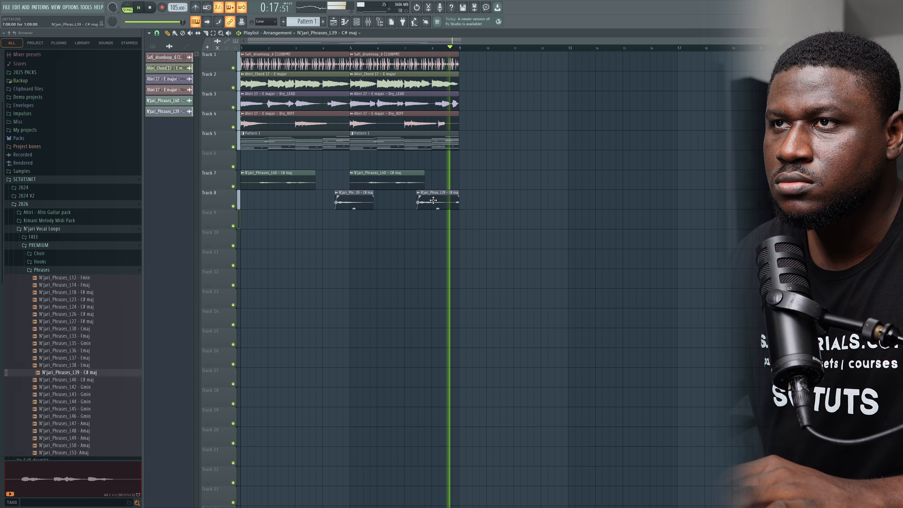
- Move the second L39 vocal clip on Track 8 to 8:08:00 and replay the arrangement from the start
{"action": "left_click_drag", "start_coordinate": [434, 201], "coordinate": [458, 199]}
{"action": "key", "text": "space"}
{"action": "key", "text": "space"}
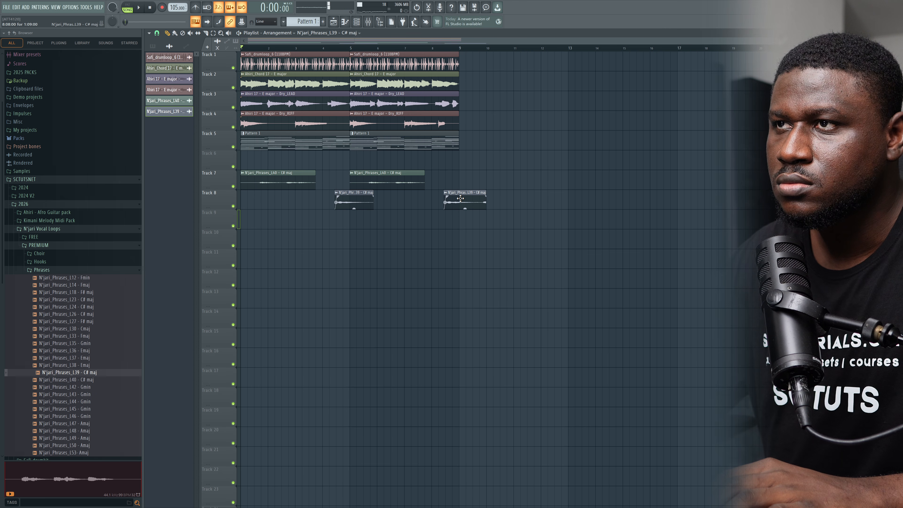
{"action": "key", "text": "space"}
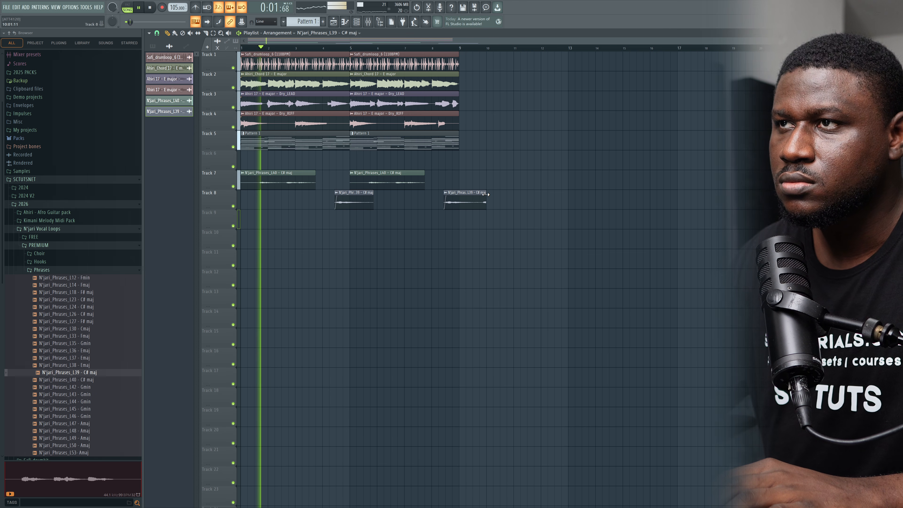
- Slice the second L39 vocal clip on Track 8 at bar 9, try the remainder at bar 1, and delete that remainder
{"action": "left_click", "coordinate": [206, 34]}
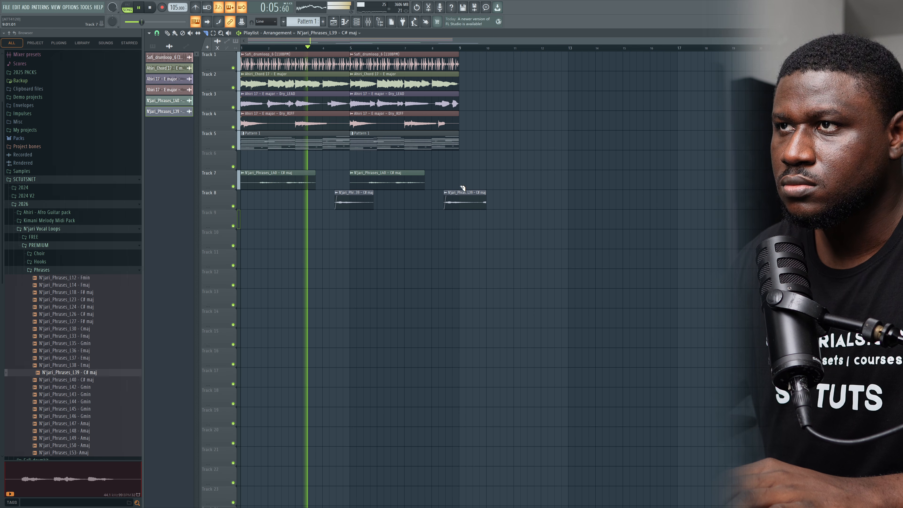
{"action": "left_click_drag", "start_coordinate": [462, 187], "coordinate": [460, 210]}
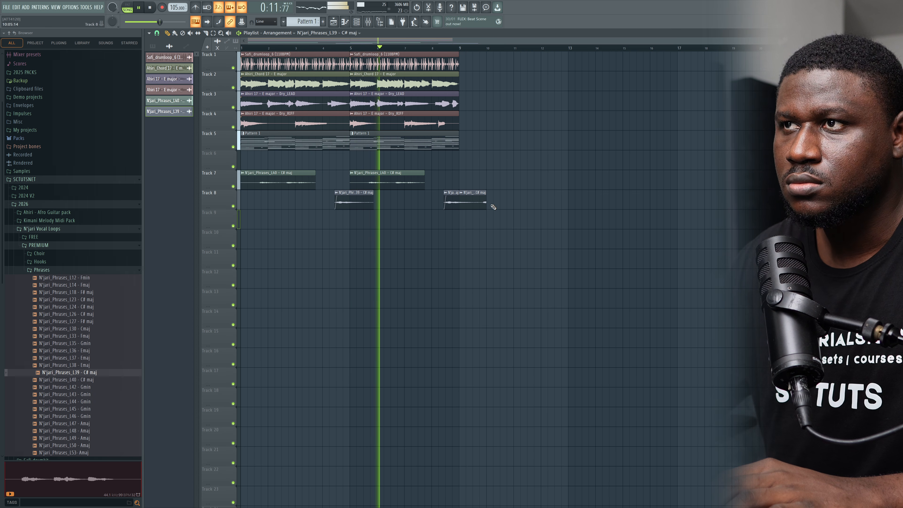
{"action": "left_click_drag", "start_coordinate": [473, 201], "coordinate": [255, 202]}
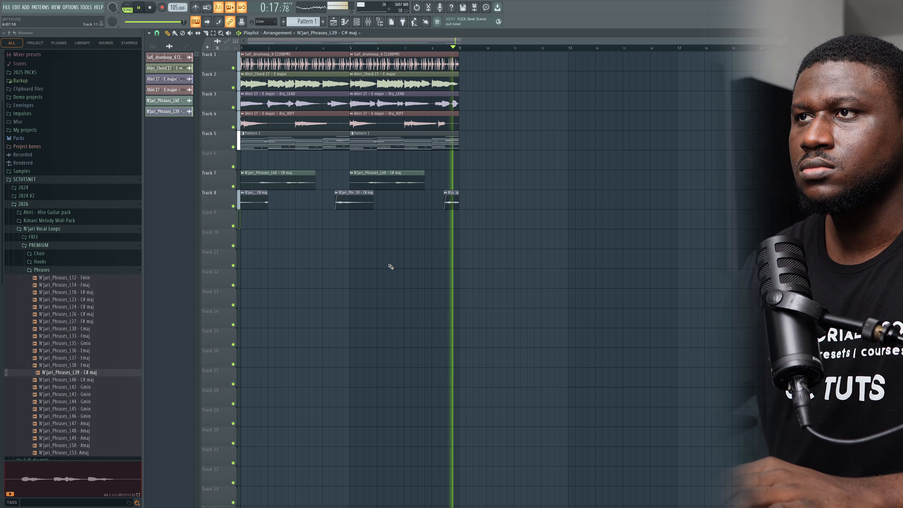
{"action": "right_click", "coordinate": [255, 202]}
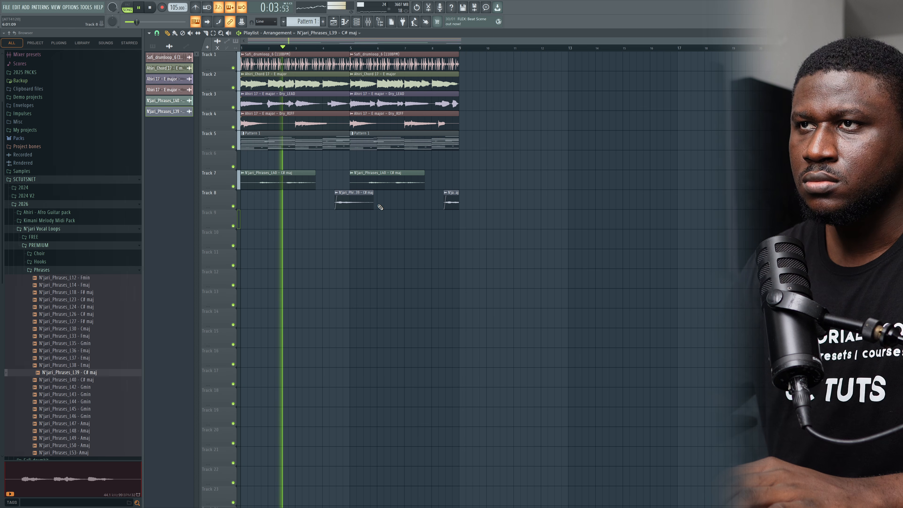
- Trim the end of the first L39 vocal clip on Track 8 to bar 5 and stop playback
{"action": "left_click_drag", "start_coordinate": [373, 205], "coordinate": [349, 206]}
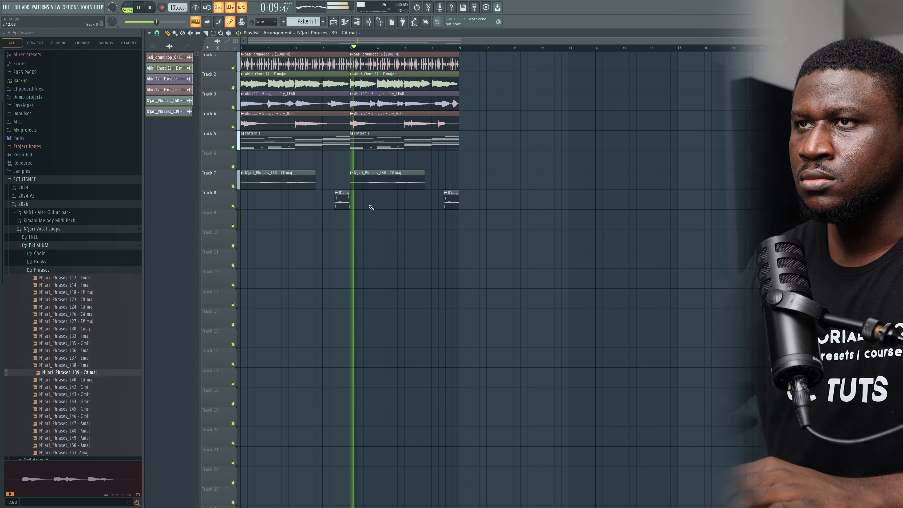
{"action": "key", "text": "space"}
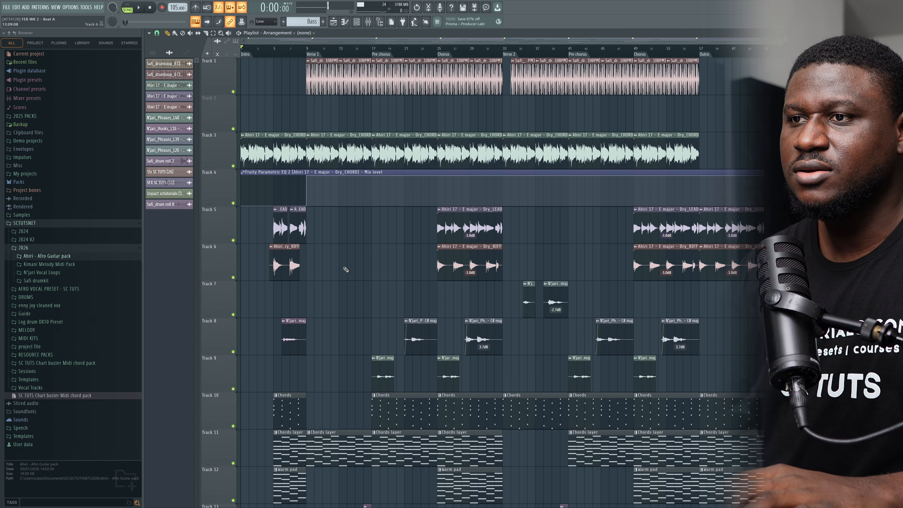
- Play the full arrangement and look over all its tracks, from the intro through the verse to the pre chorus
{"action": "scroll", "coordinate": [345, 269], "scroll_direction": "down", "scroll_amount": 2}
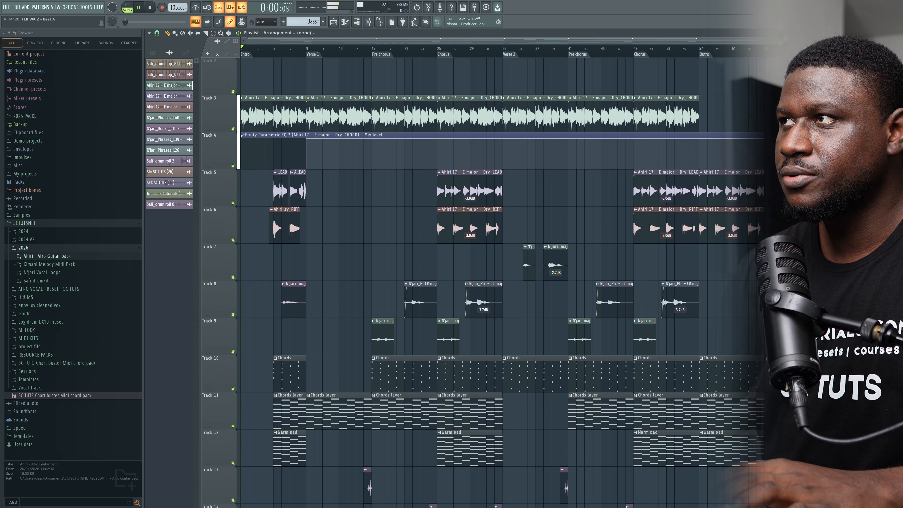
{"action": "key", "text": "space"}
{"action": "scroll", "coordinate": [346, 269], "scroll_direction": "down", "scroll_amount": 8}
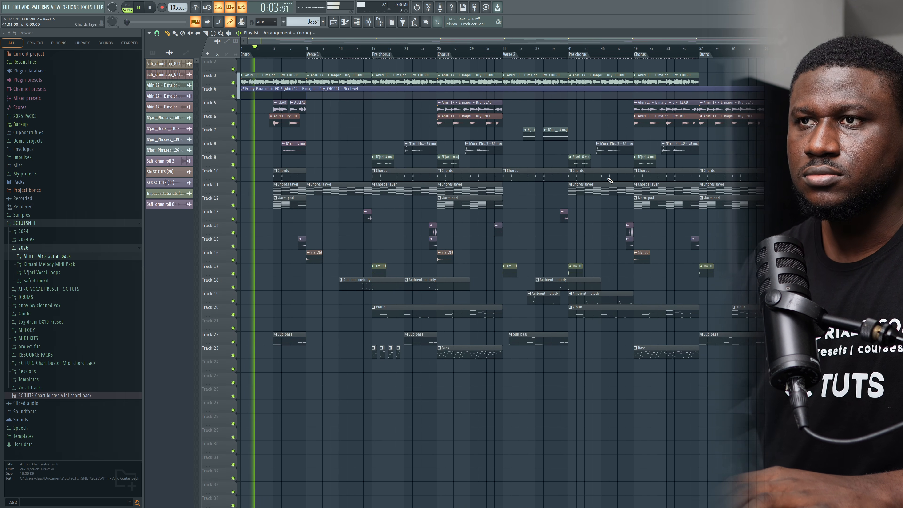
{"action": "scroll", "coordinate": [256, 229], "scroll_direction": "up", "scroll_amount": 1}
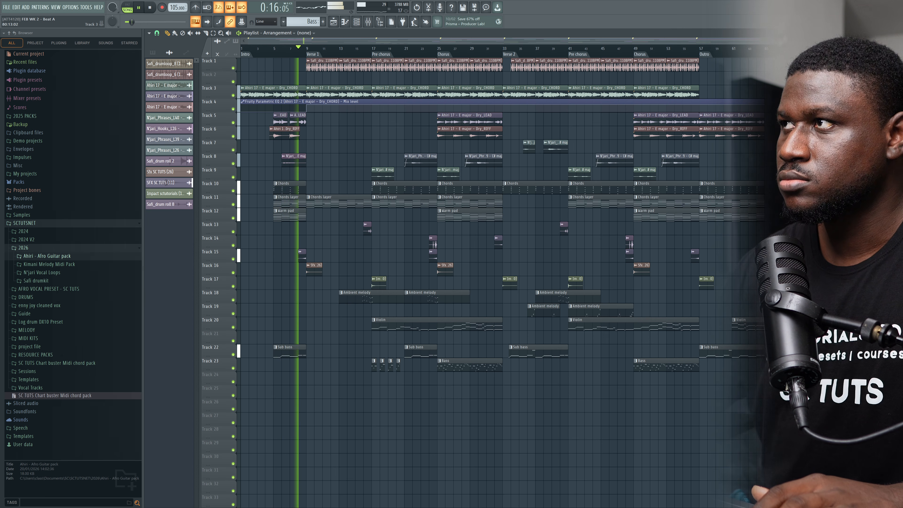
{"action": "scroll", "coordinate": [498, 249], "scroll_direction": "up", "scroll_amount": 3}
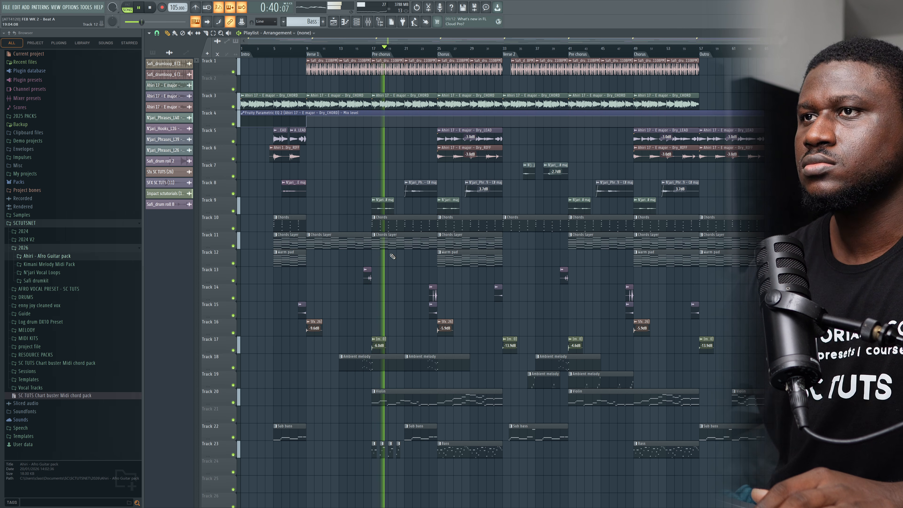
- Examine the channel settings of the L40 vocal on Track 9 and the L39 vocal on Track 8 while playing into the chorus
{"action": "left_click", "coordinate": [388, 204]}
{"action": "double_click", "coordinate": [388, 204]}
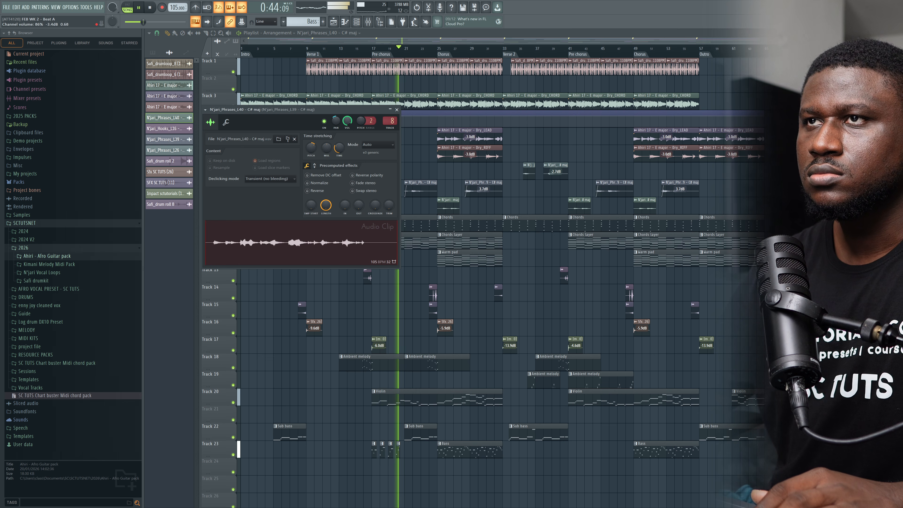
{"action": "left_click", "coordinate": [397, 109]}
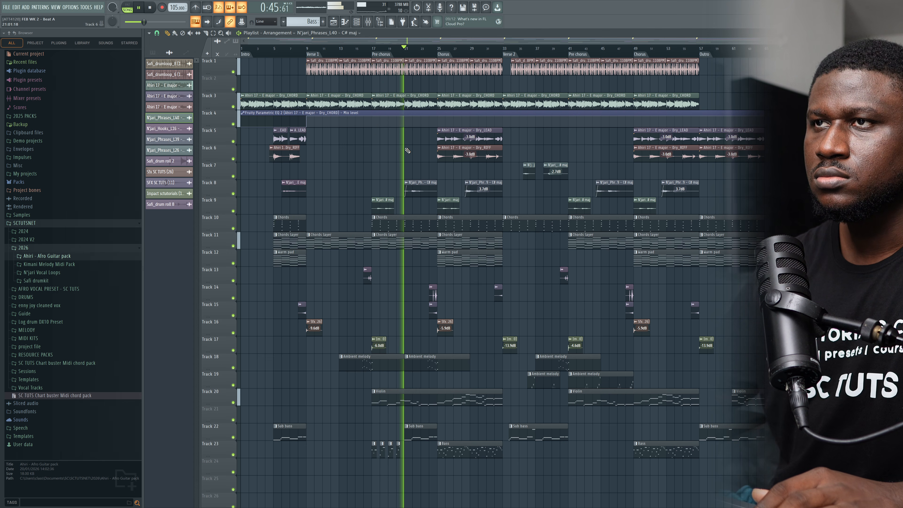
{"action": "left_click", "coordinate": [421, 190]}
{"action": "double_click", "coordinate": [421, 190]}
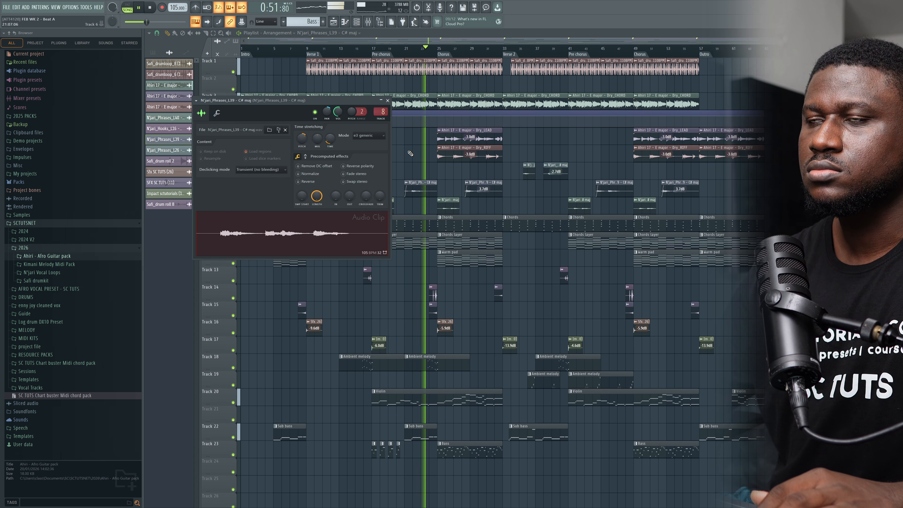
{"action": "left_click", "coordinate": [387, 101]}
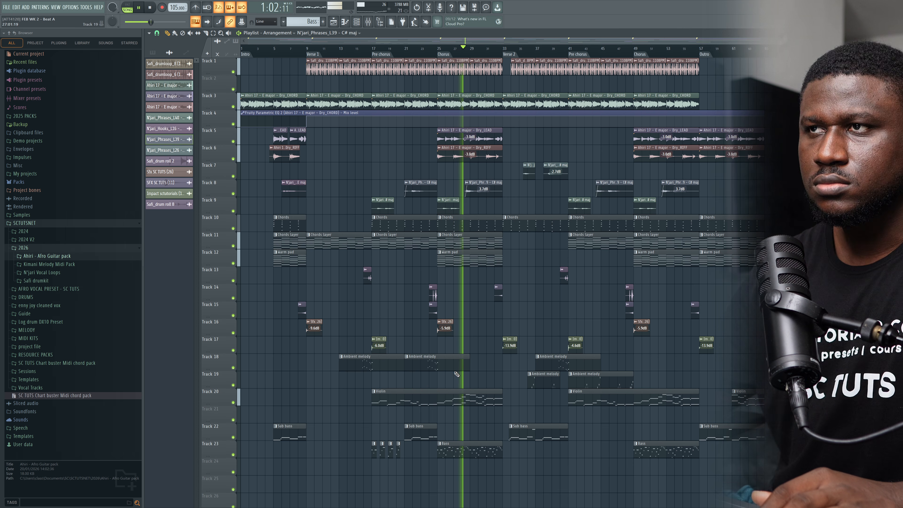
{"action": "scroll", "coordinate": [401, 336], "scroll_direction": "up", "scroll_amount": 2}
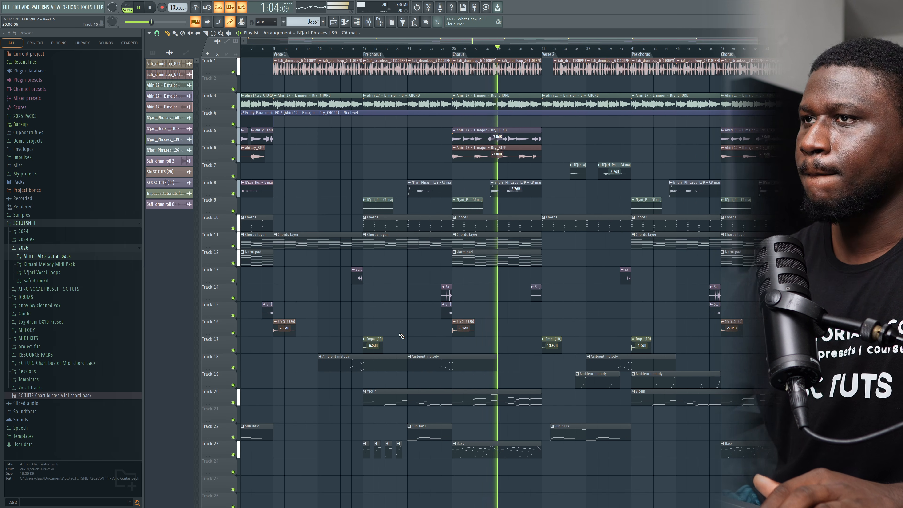
{"action": "scroll", "coordinate": [402, 337], "scroll_direction": "down", "scroll_amount": 2}
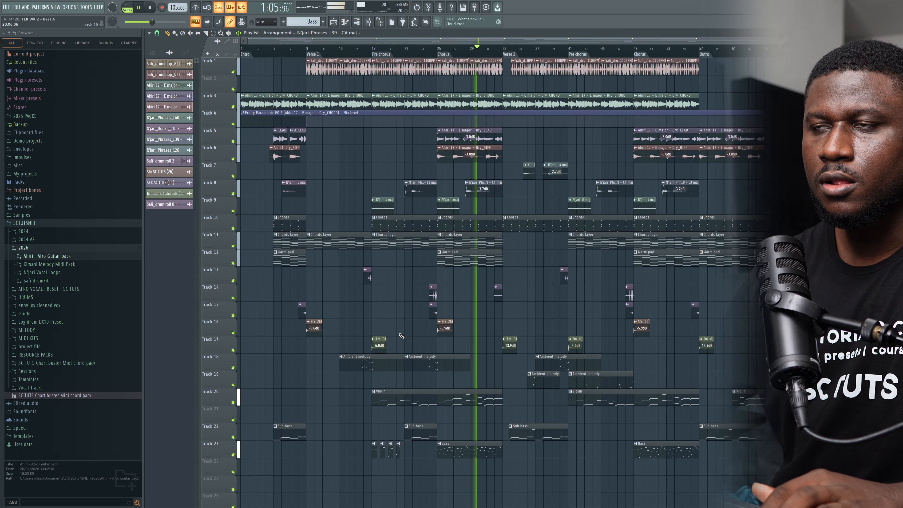